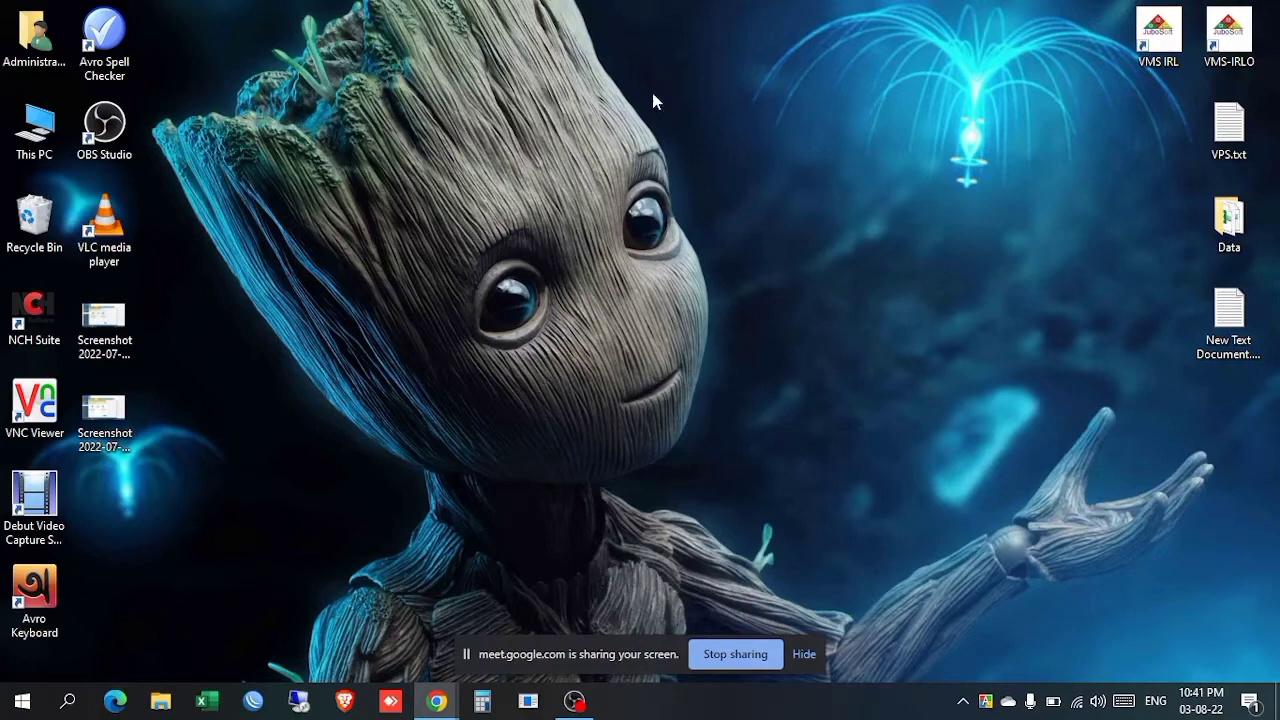
Step: Open This PC and browse the New Volume, Software and Personal drives and the Setup File folder
left_click(10, 148)
double_click(10, 148)
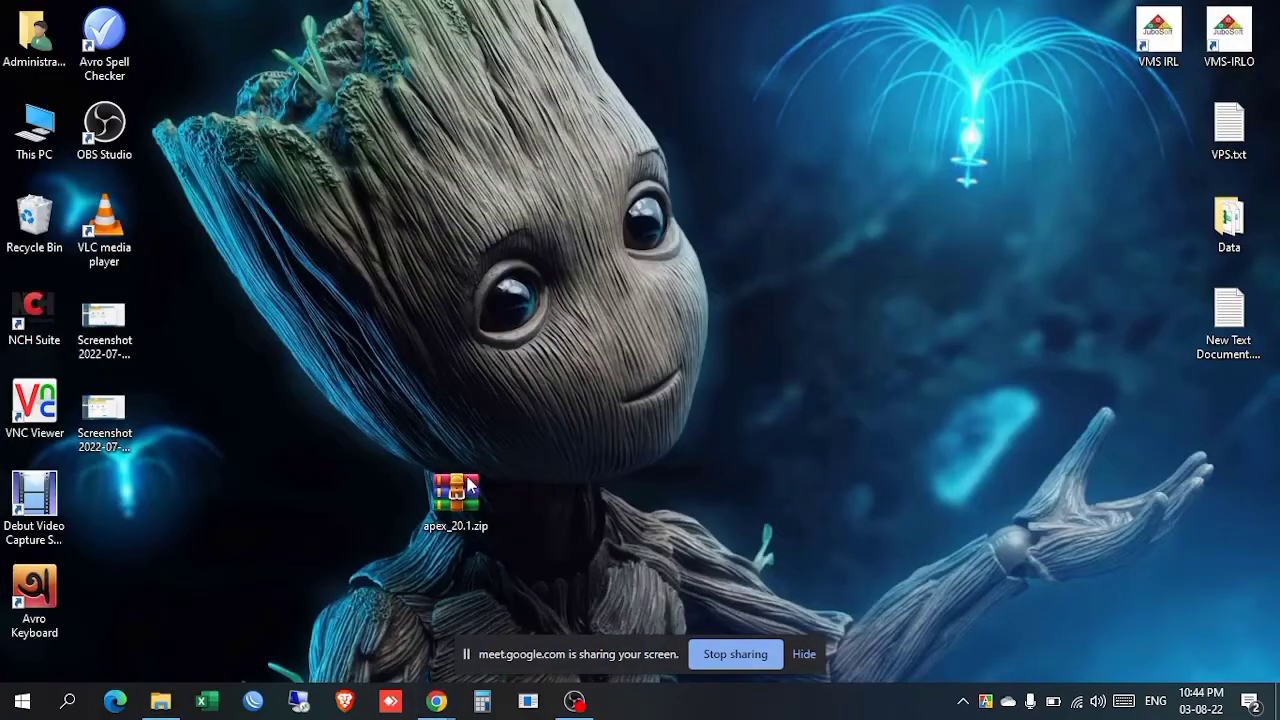
left_click_drag(470, 485, 612, 208)
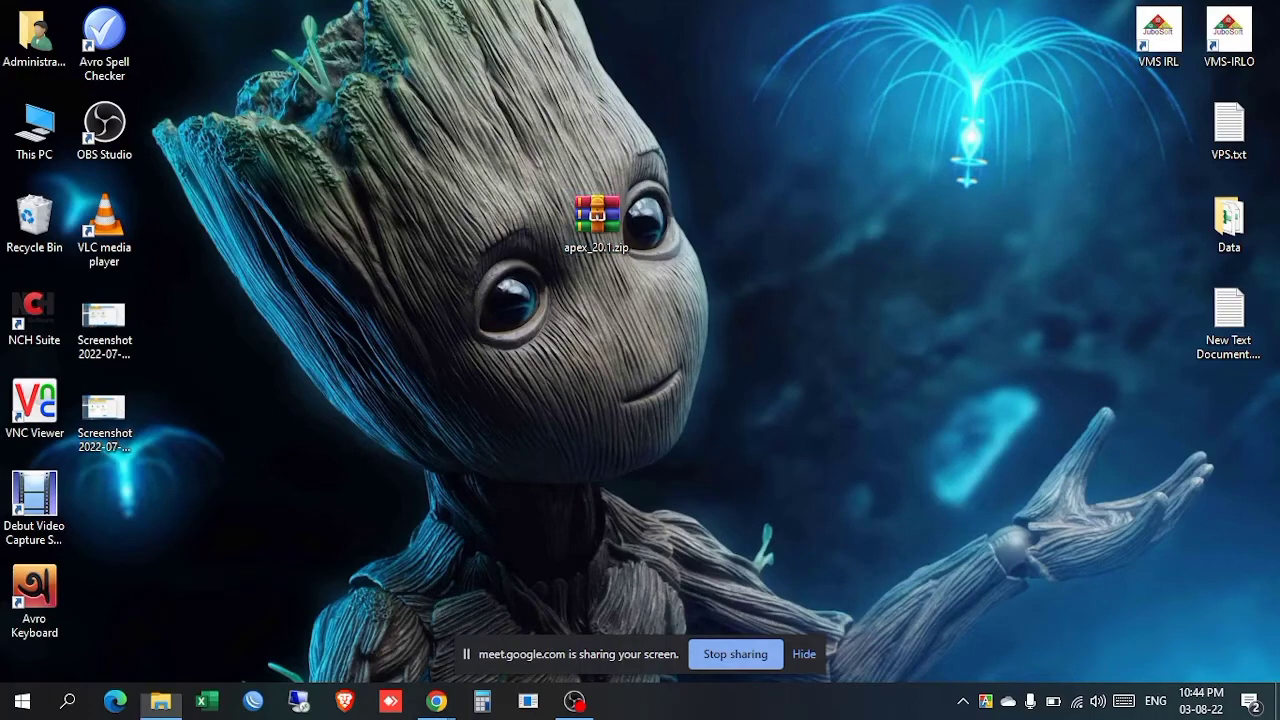
left_click(160, 701)
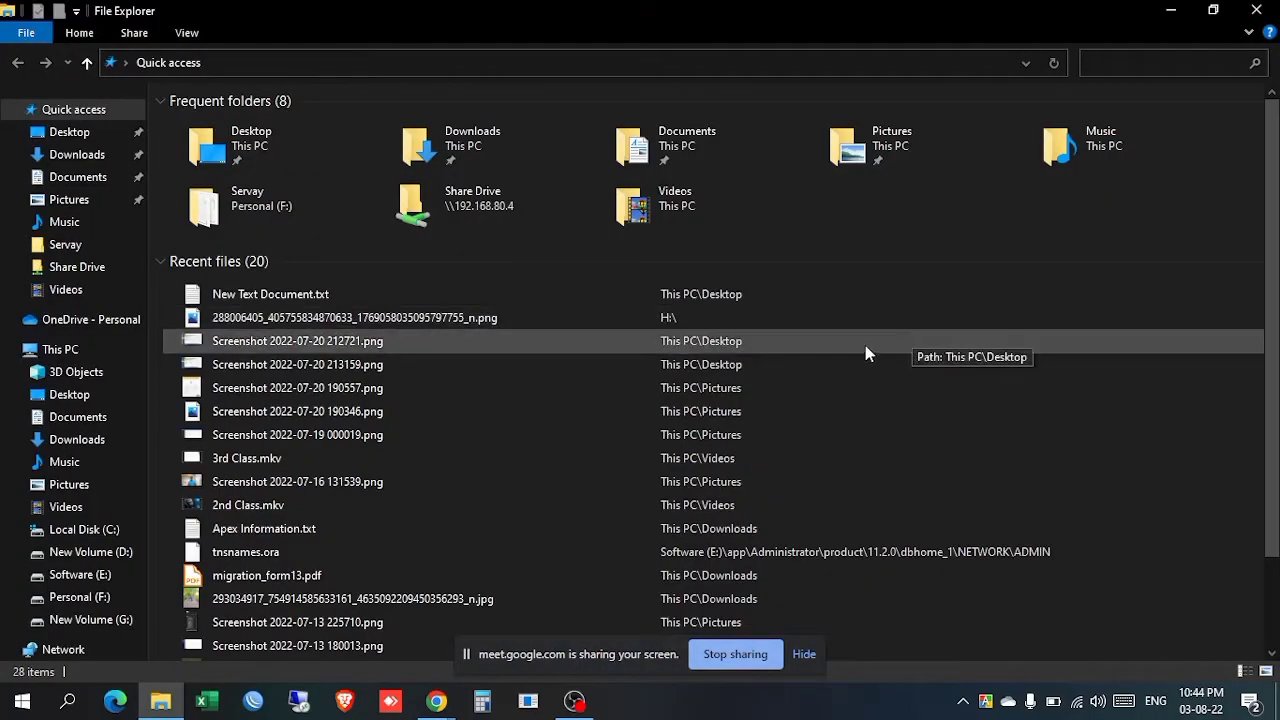
left_click(74, 555)
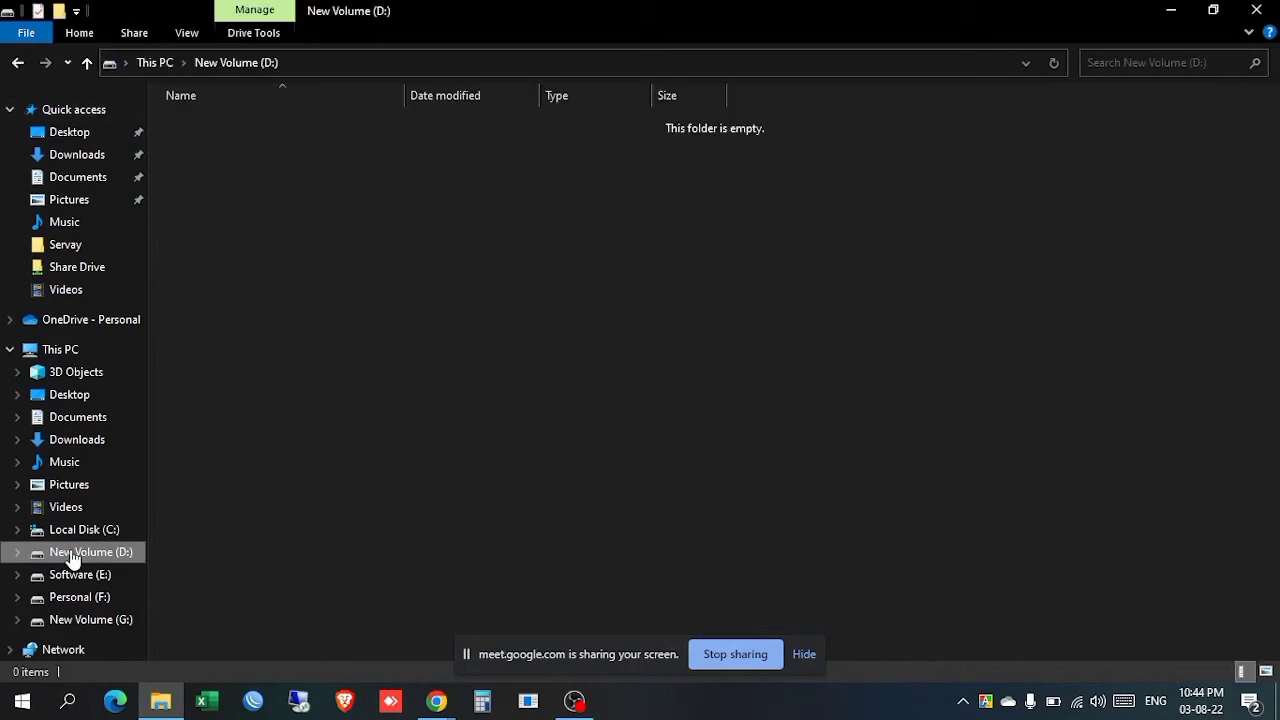
left_click(78, 576)
left_click(80, 597)
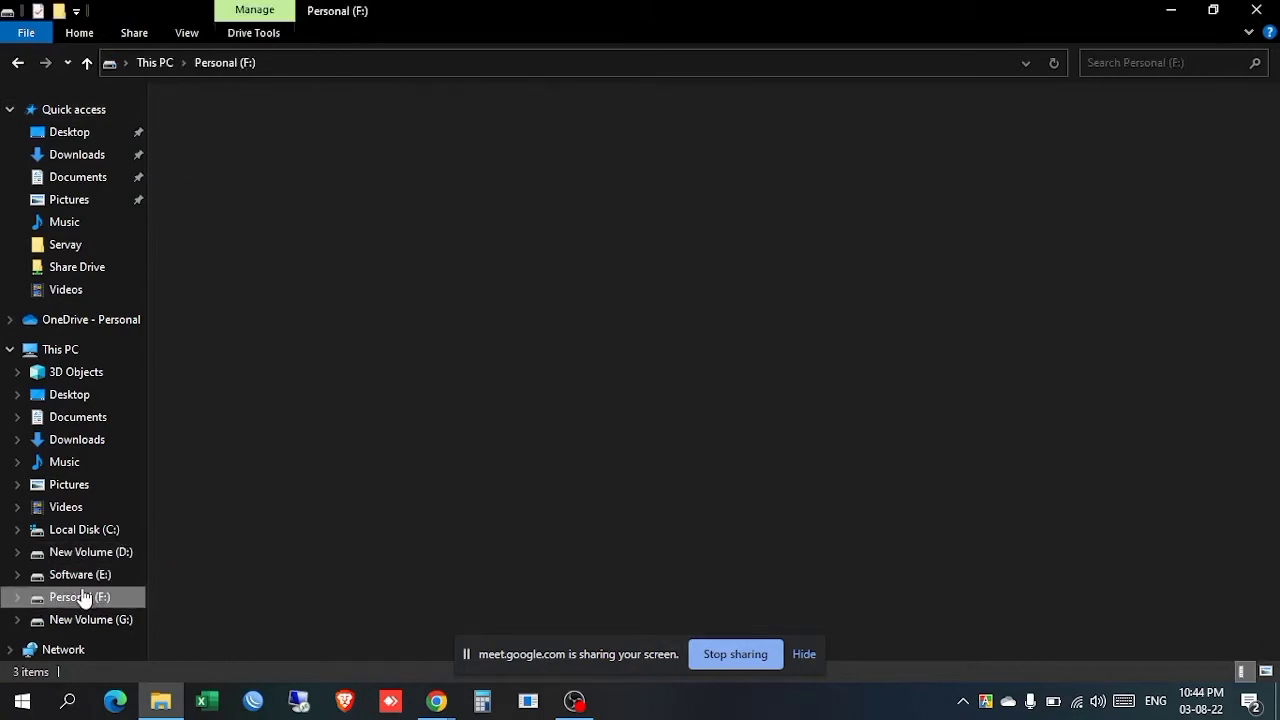
double_click(618, 172)
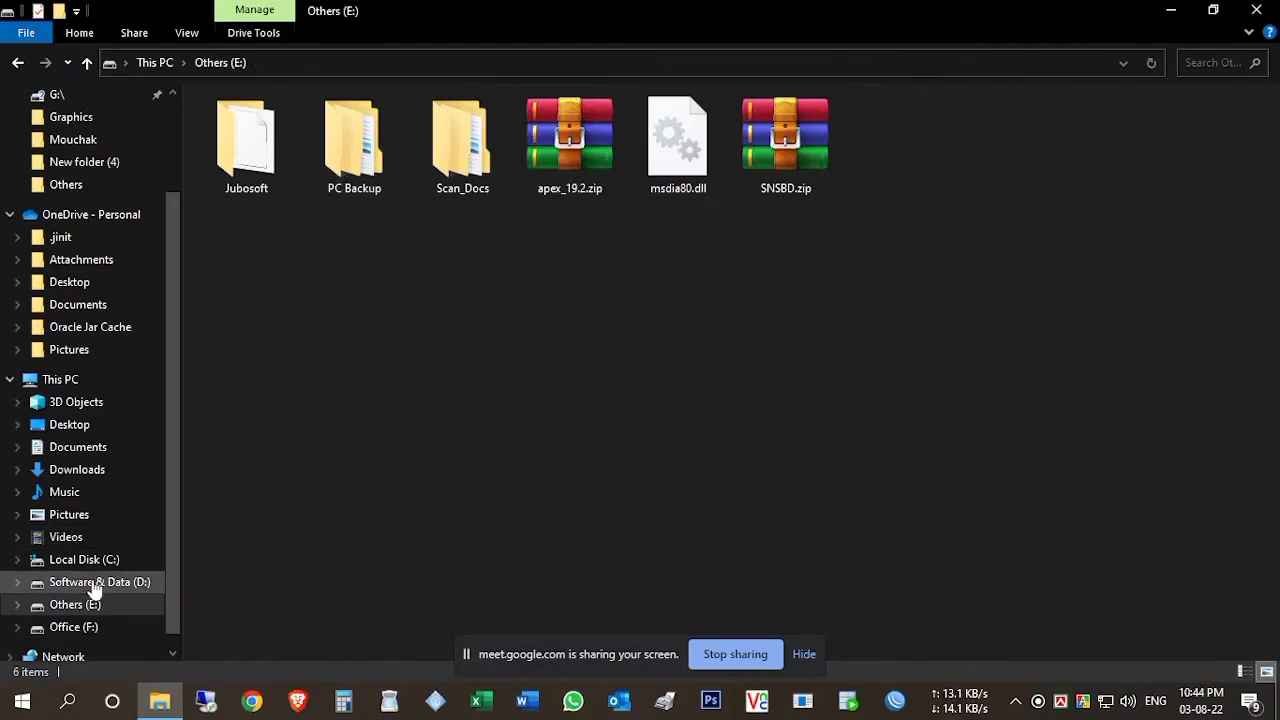
Step: Copy Apex Information.txt from the remote Software & Data (D:) drive
left_click(93, 584)
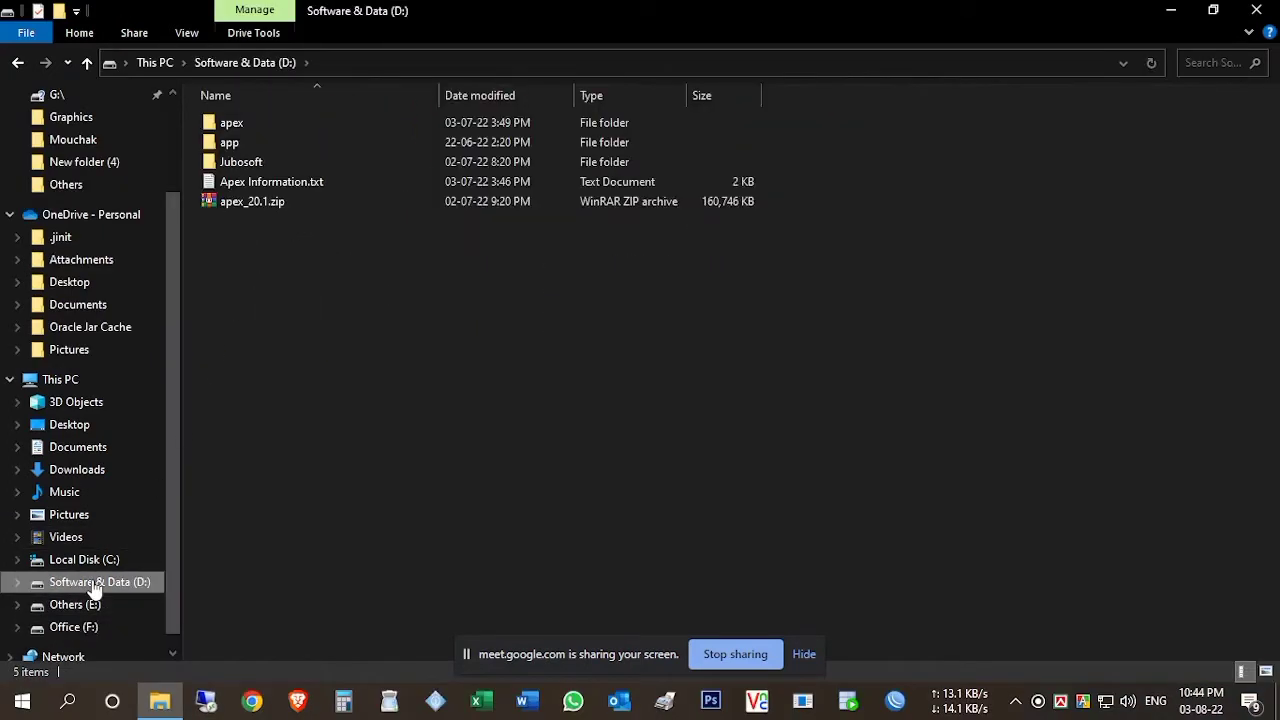
left_click(273, 199)
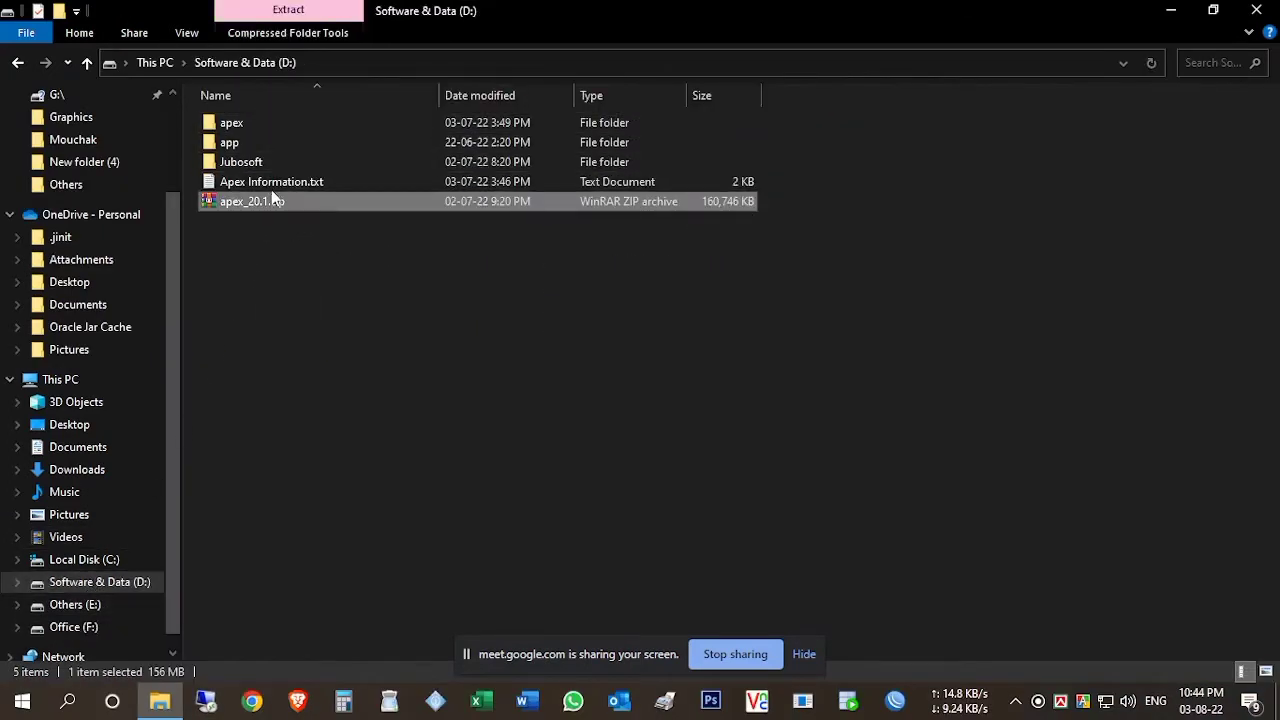
right_click(271, 188)
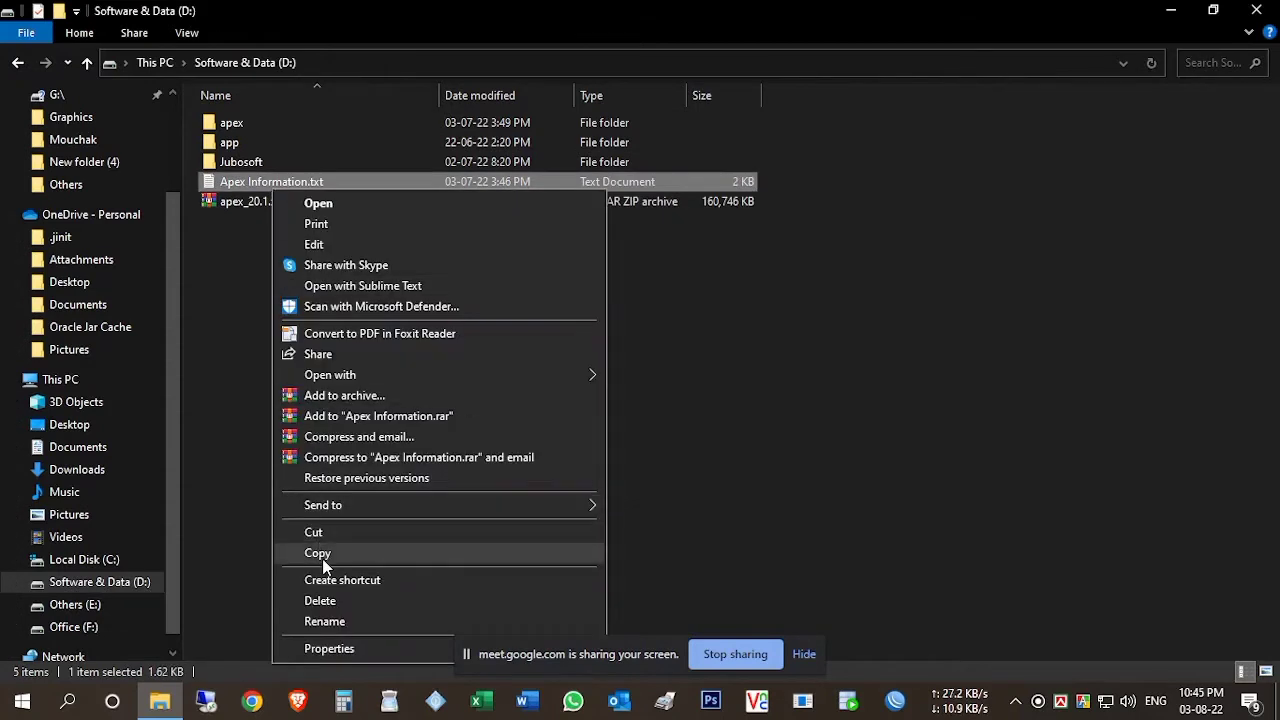
left_click(318, 553)
Step: Paste Apex Information.txt onto the local desktop after minimizing the remote session
mouse_move(680, 8)
left_click(1270, 5)
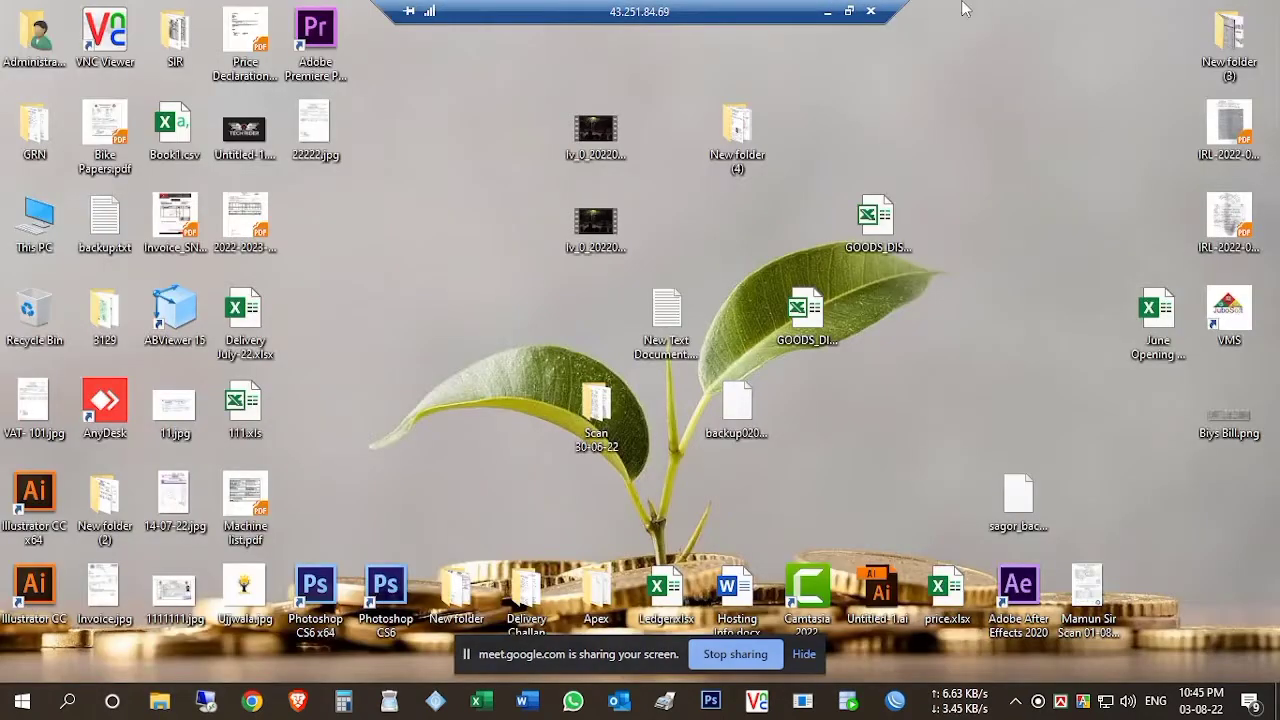
left_click(829, 10)
right_click(722, 248)
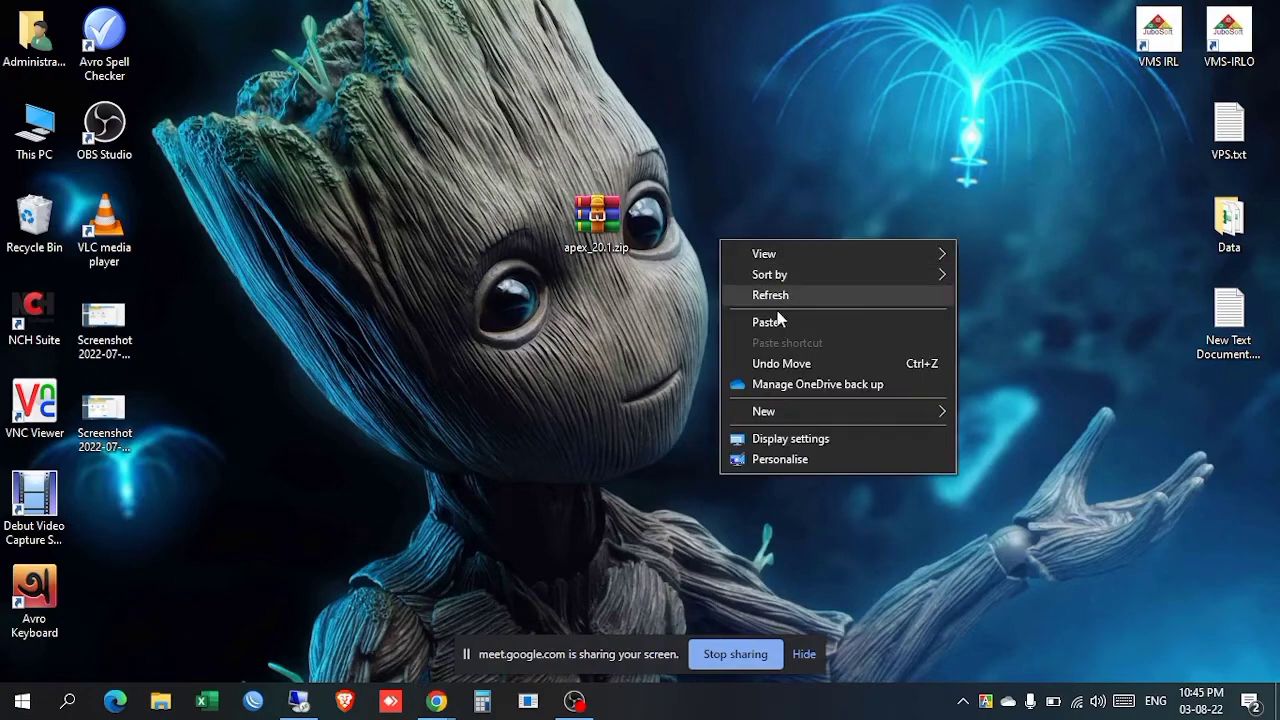
left_click(777, 313)
Step: Open Apex Information.txt in Notepad, size the window to fit the notes, and save it
double_click(737, 315)
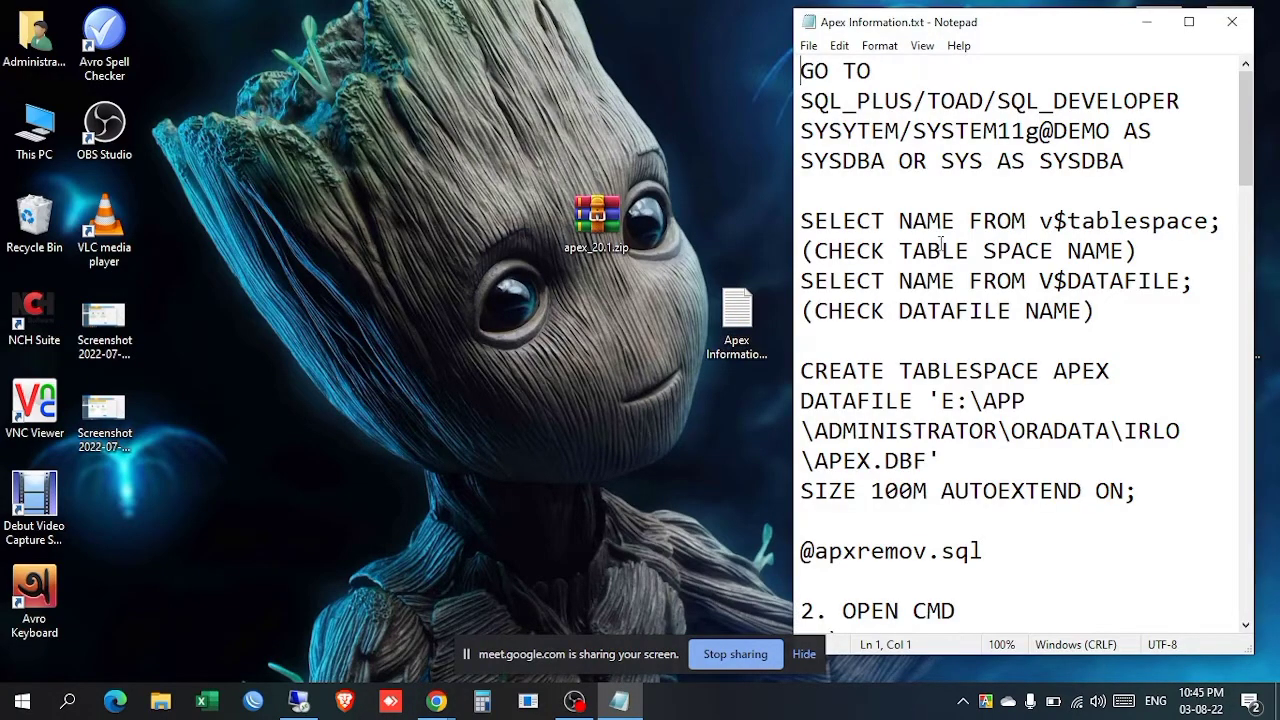
scroll(975, 250, "down", 3)
scroll(975, 250, "down", 1)
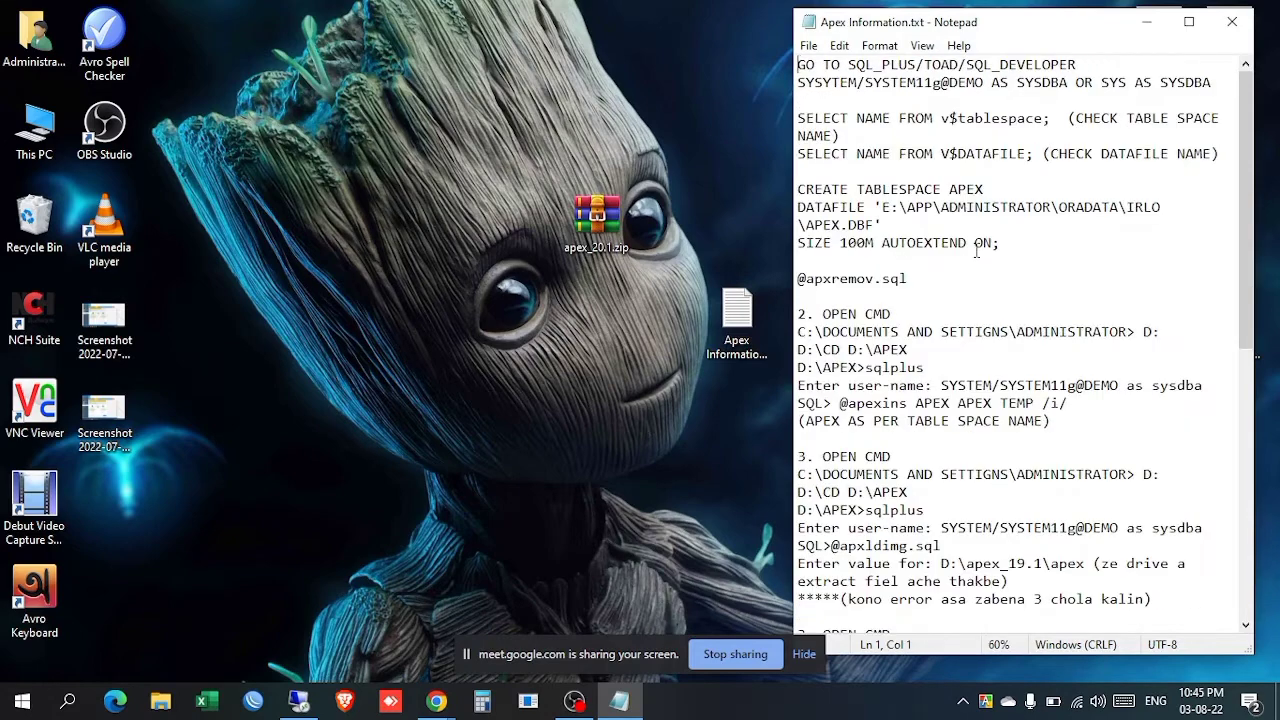
left_click_drag(783, 279, 669, 260)
scroll(900, 262, "down", 2)
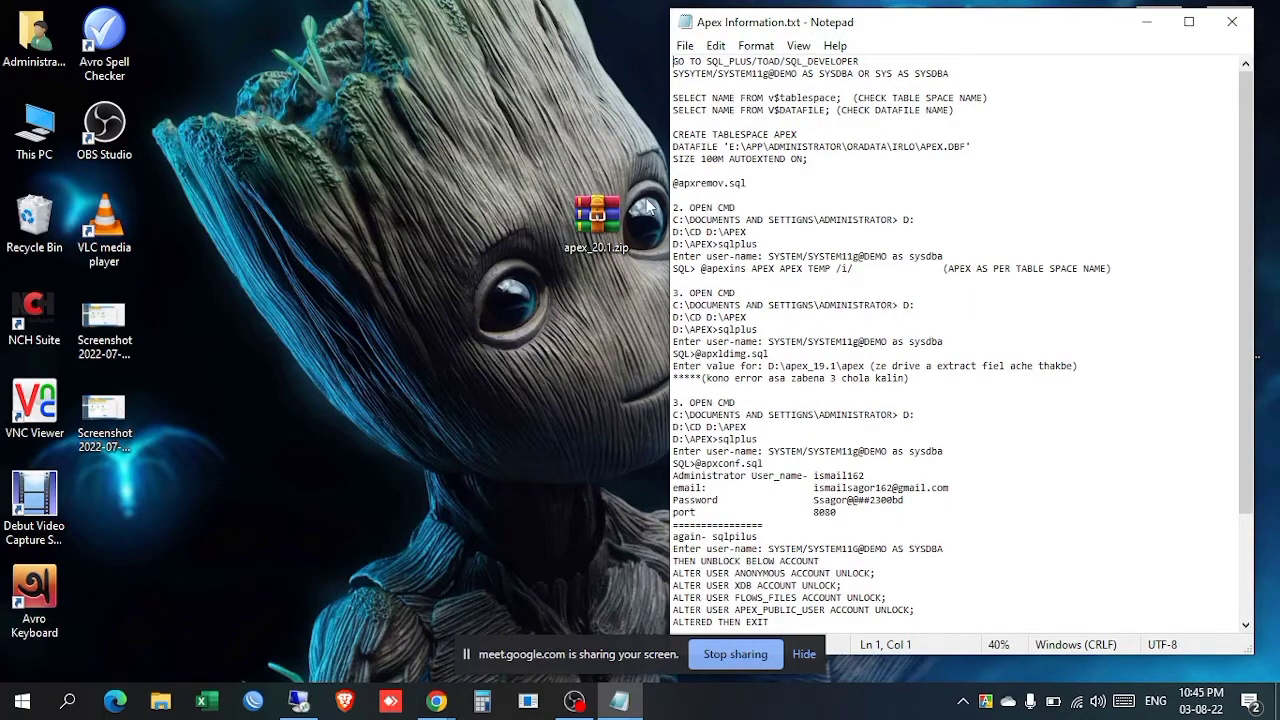
left_click_drag(671, 202, 718, 214)
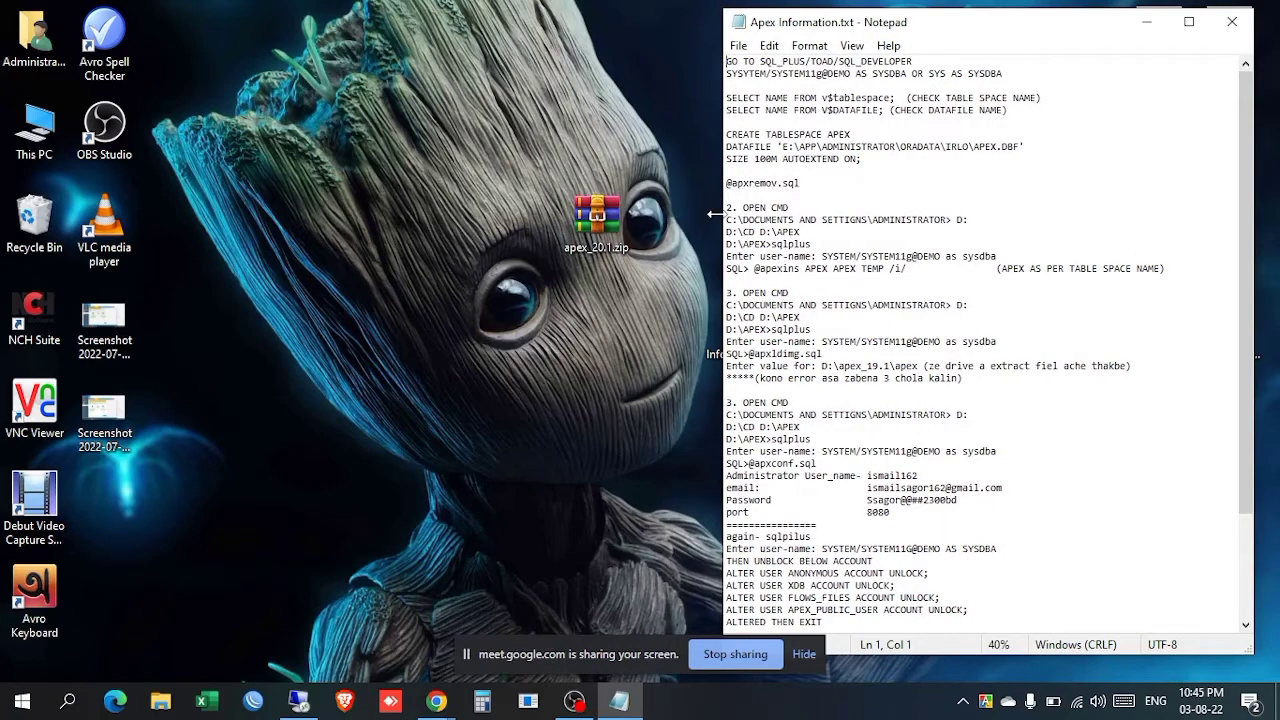
left_click(738, 46)
left_click(762, 128)
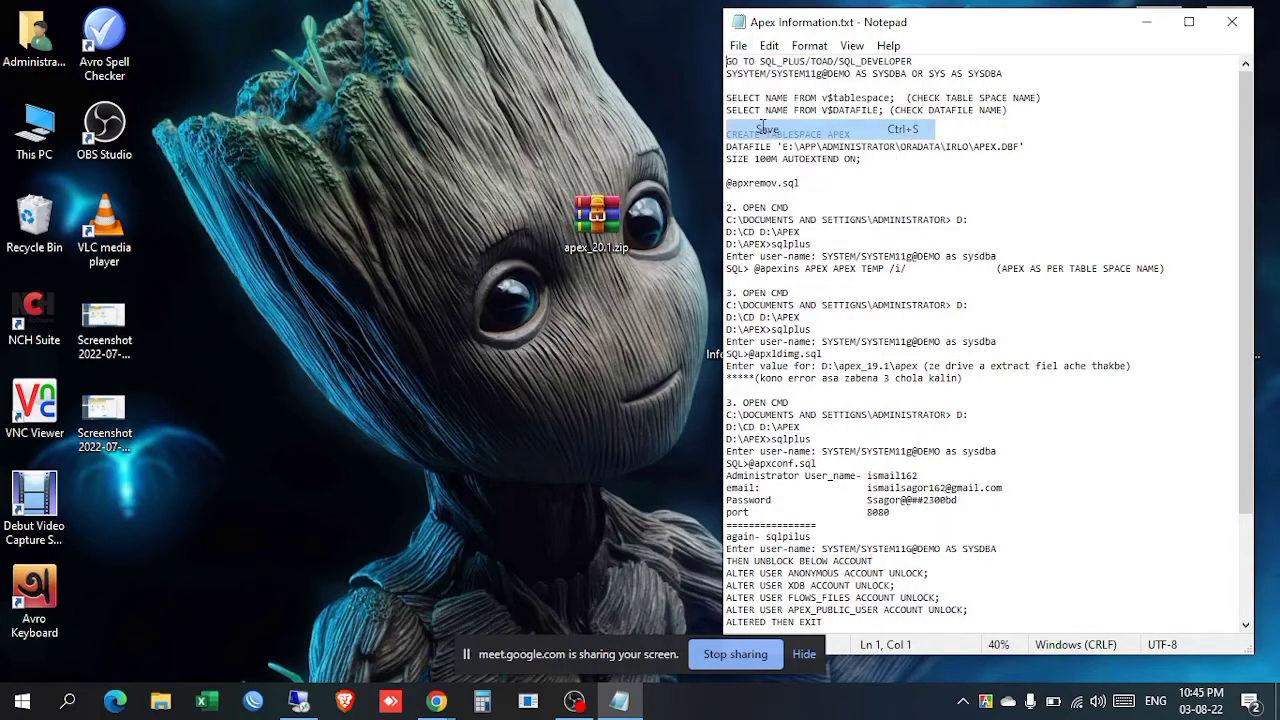
Step: Copy apex_20.1.zip from the desktop and open This PC
left_click(614, 238)
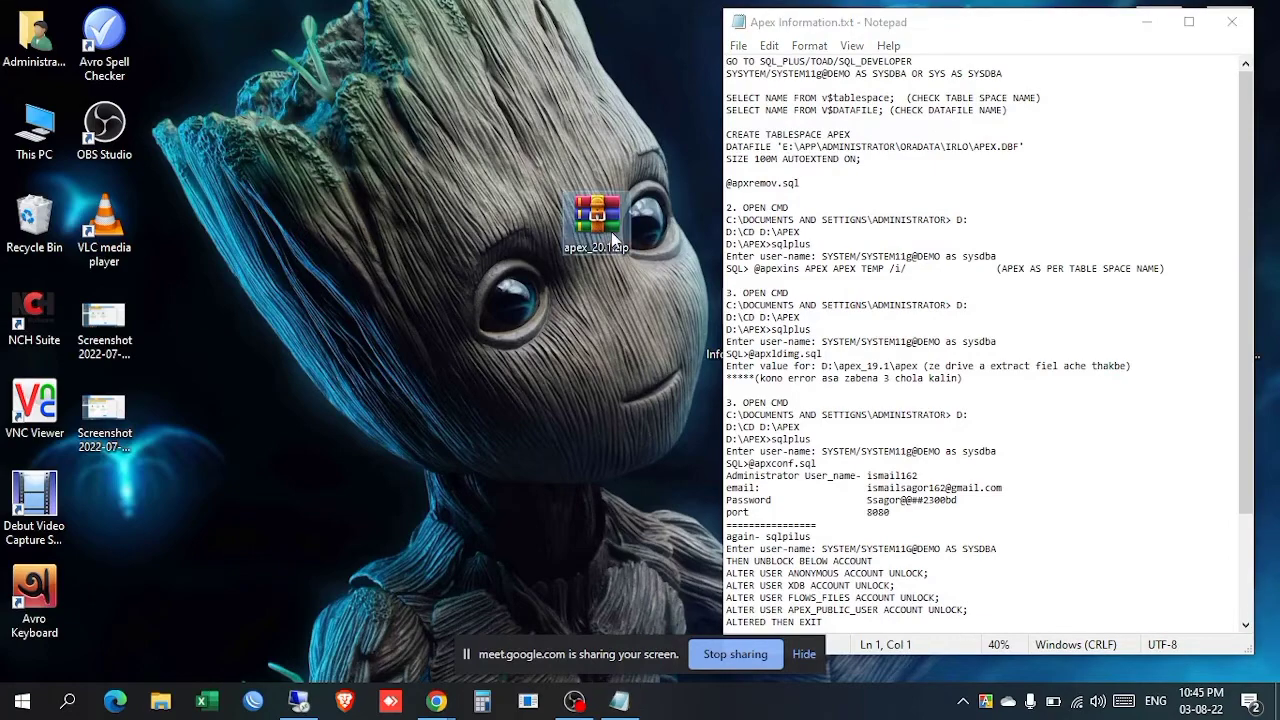
right_click(614, 238)
left_click(668, 528)
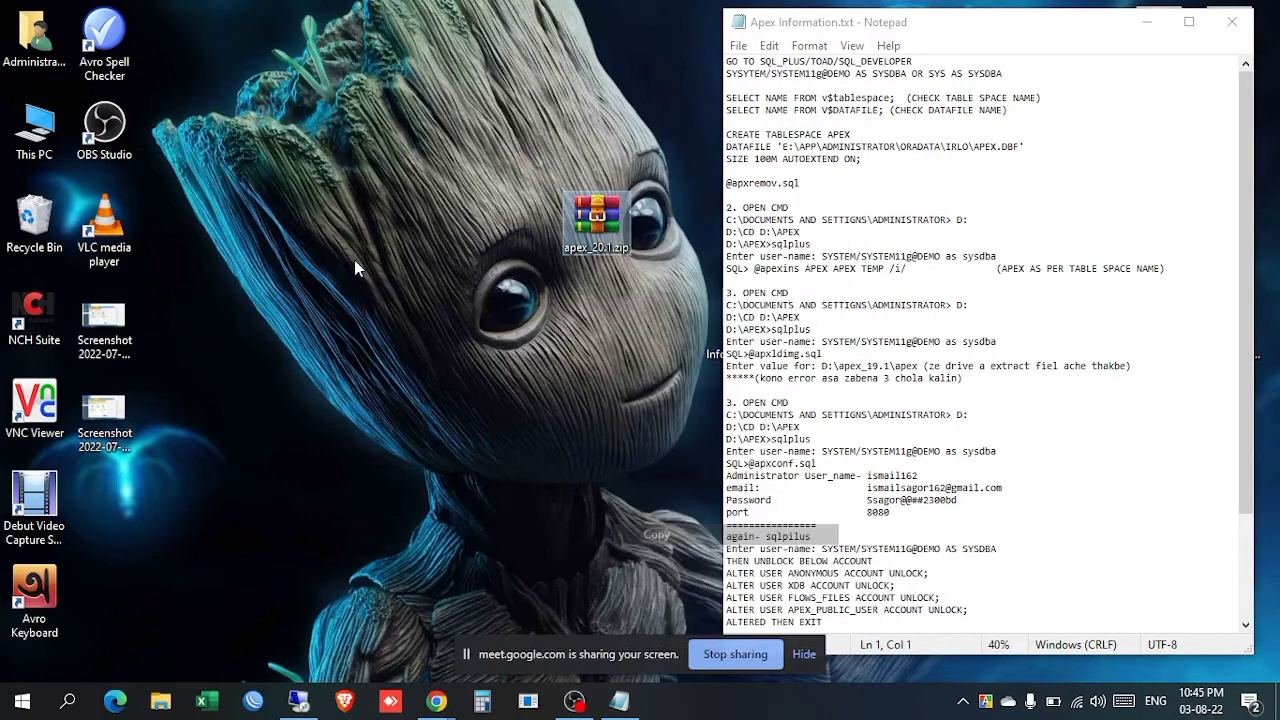
double_click(34, 130)
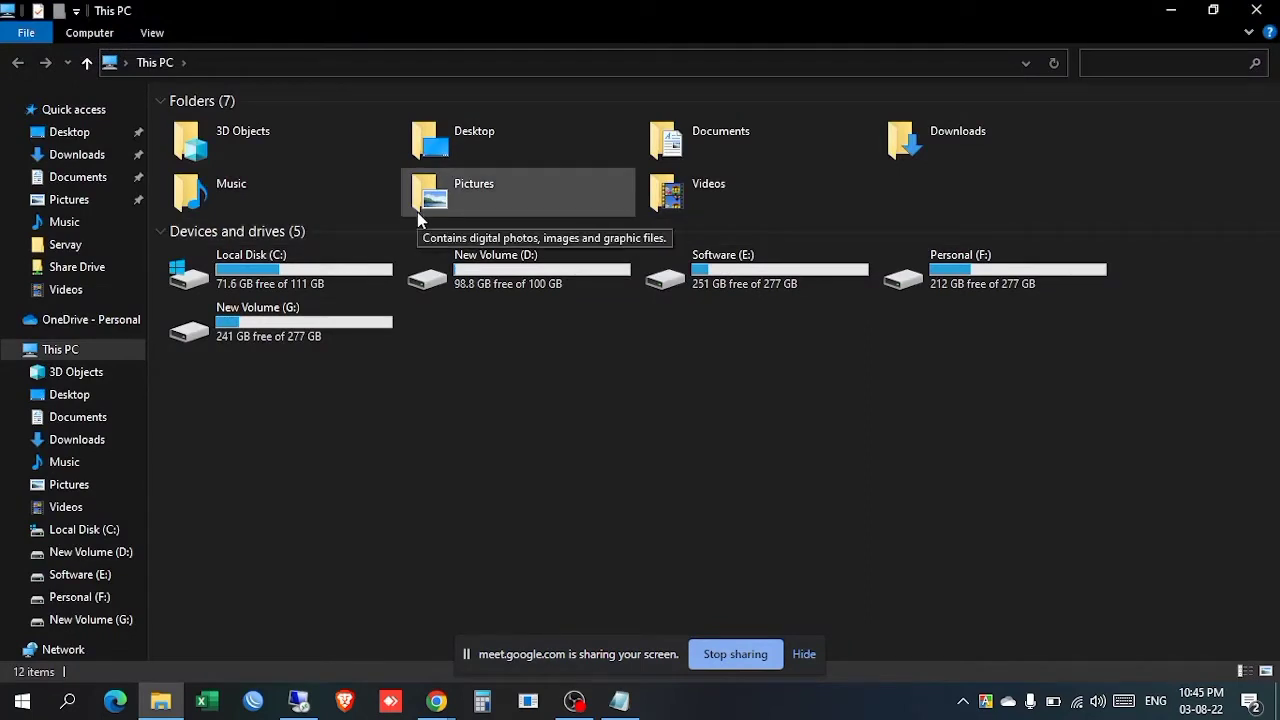
Step: Paste apex_20.1.zip into the Software (E:) drive and refresh the listing
double_click(514, 272)
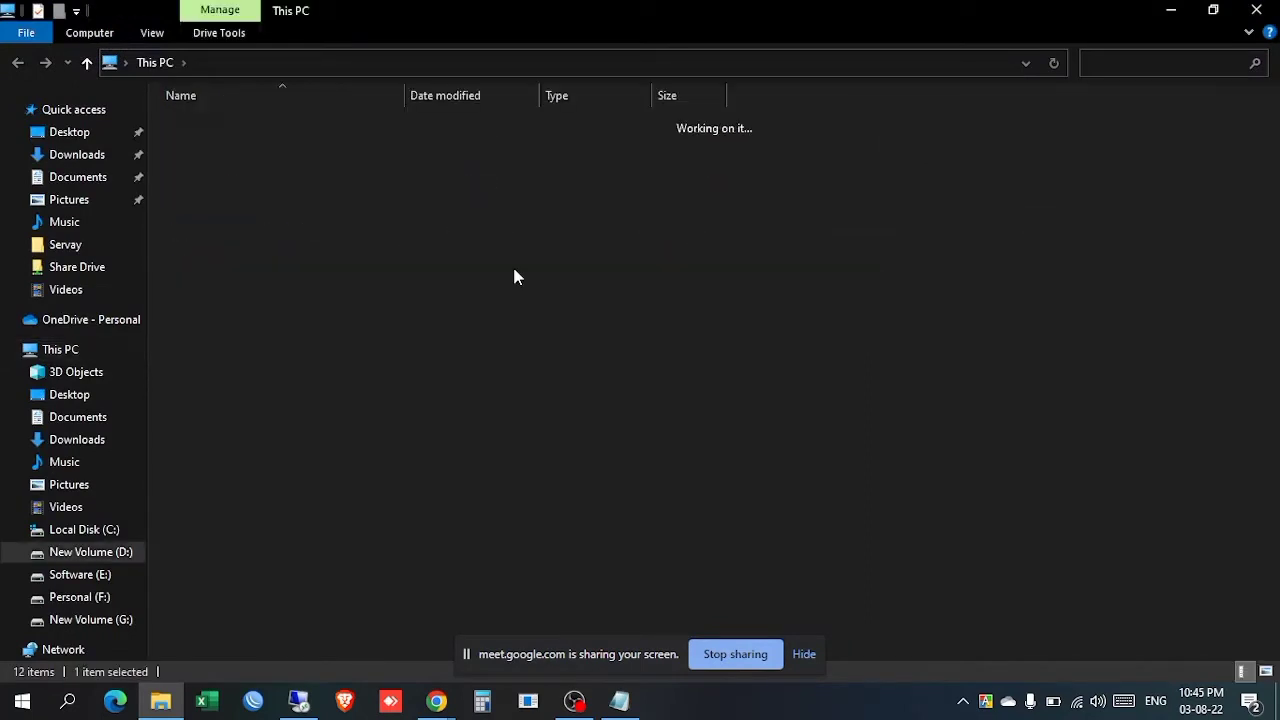
left_click(68, 576)
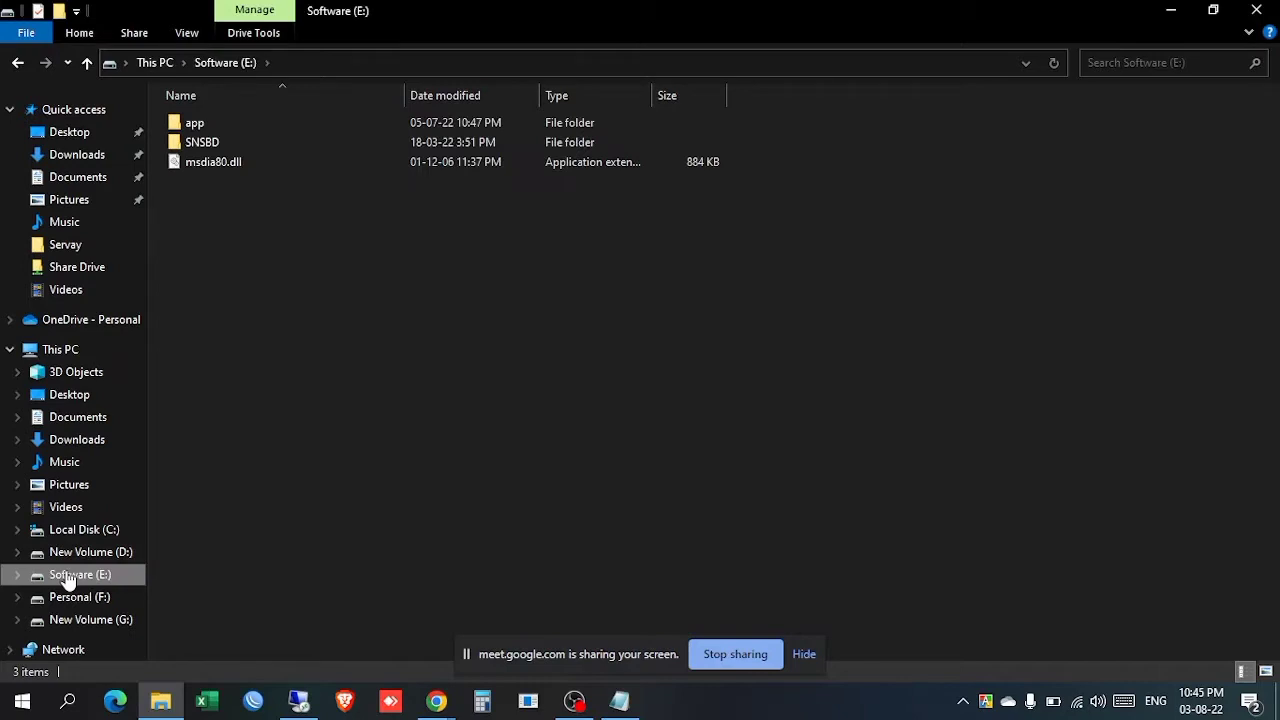
left_click(86, 558)
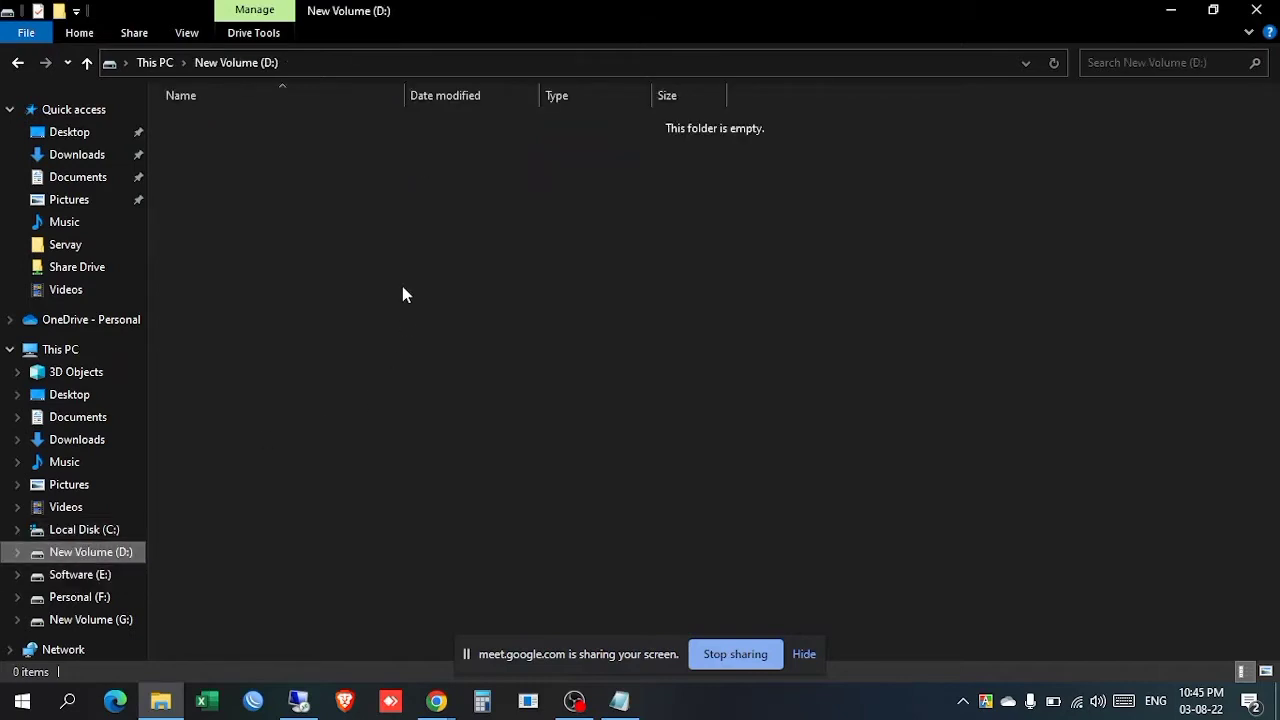
left_click(80, 578)
right_click(247, 184)
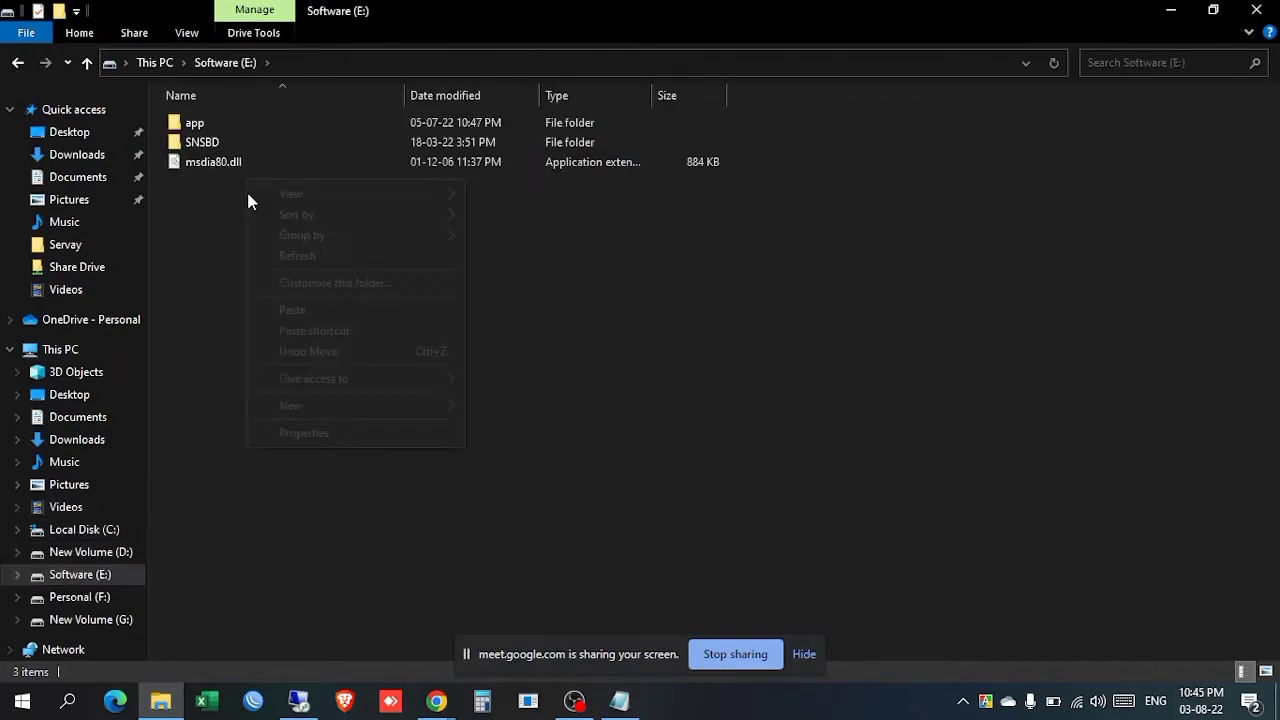
left_click(312, 309)
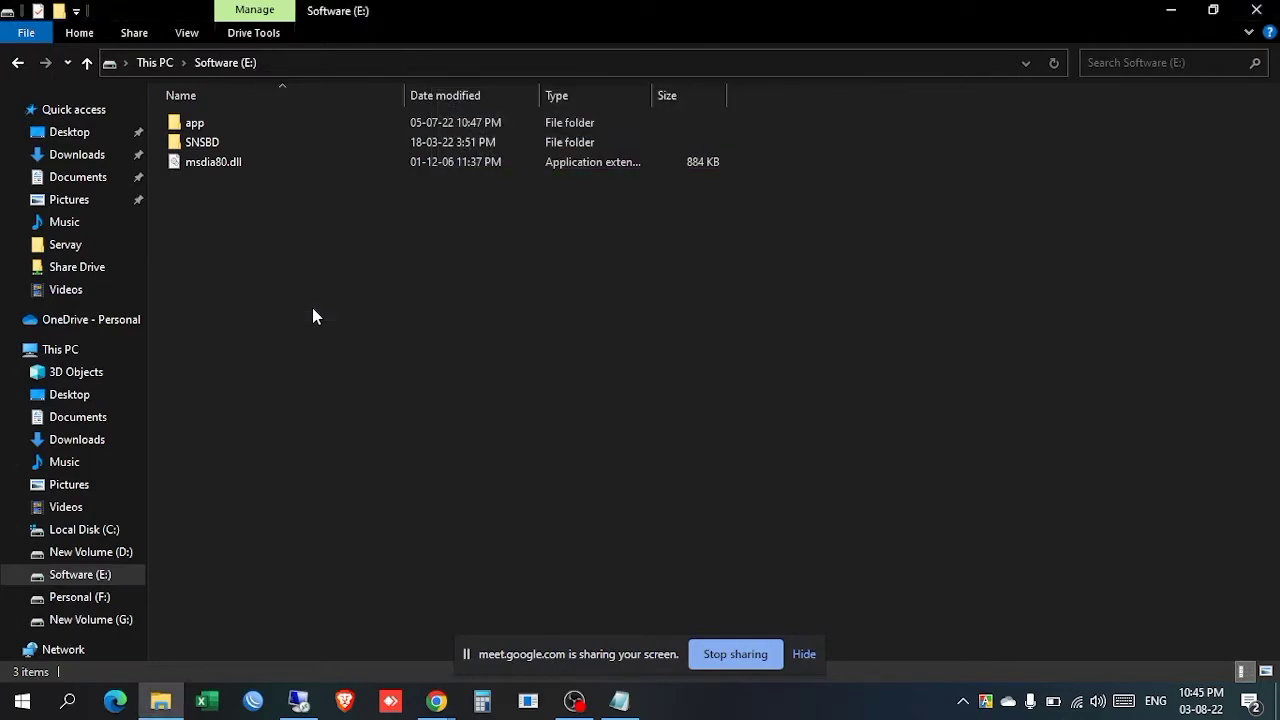
right_click(341, 348)
left_click(352, 424)
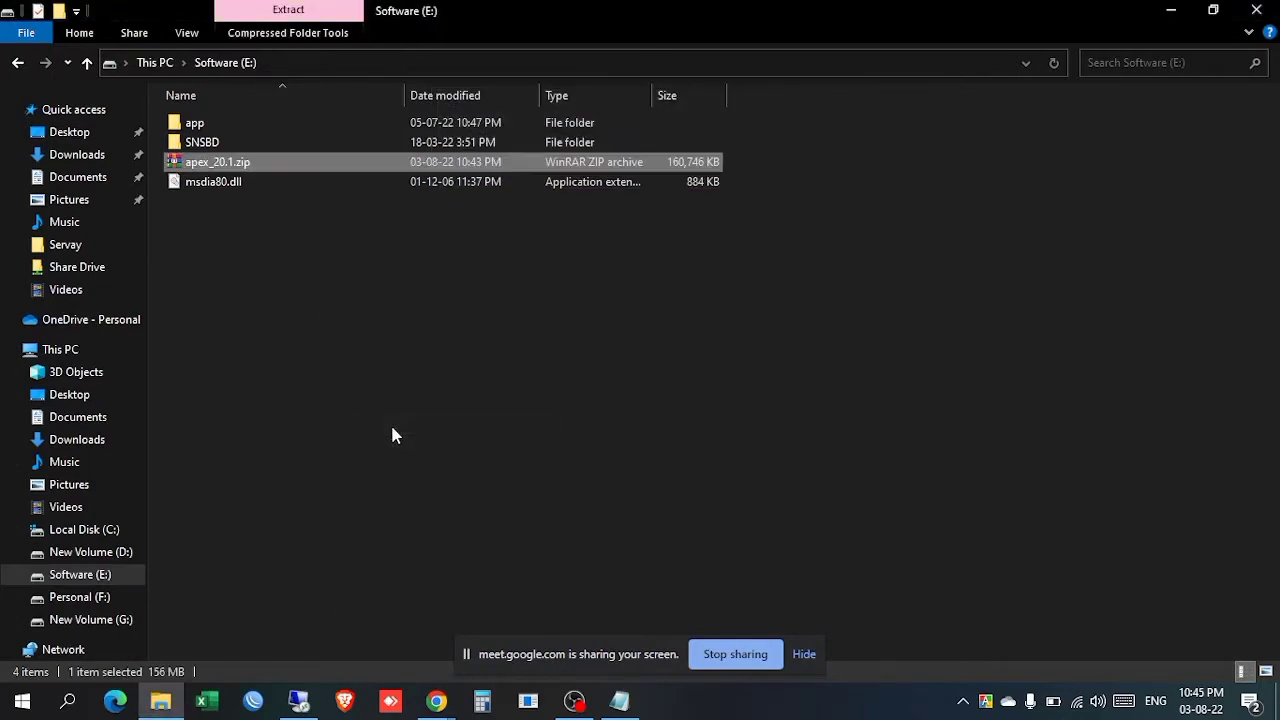
Step: Extract apex_20.1.zip into a new apex_20.1 folder and refresh to show it
right_click(254, 163)
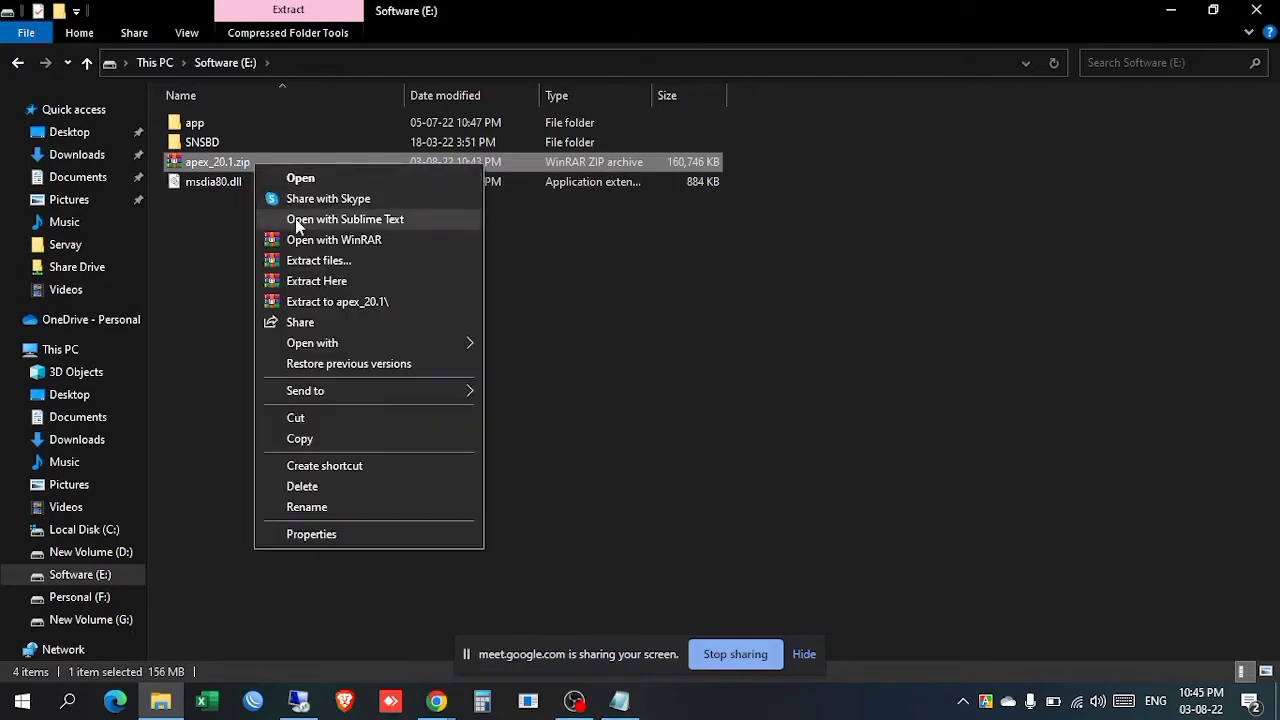
left_click(336, 302)
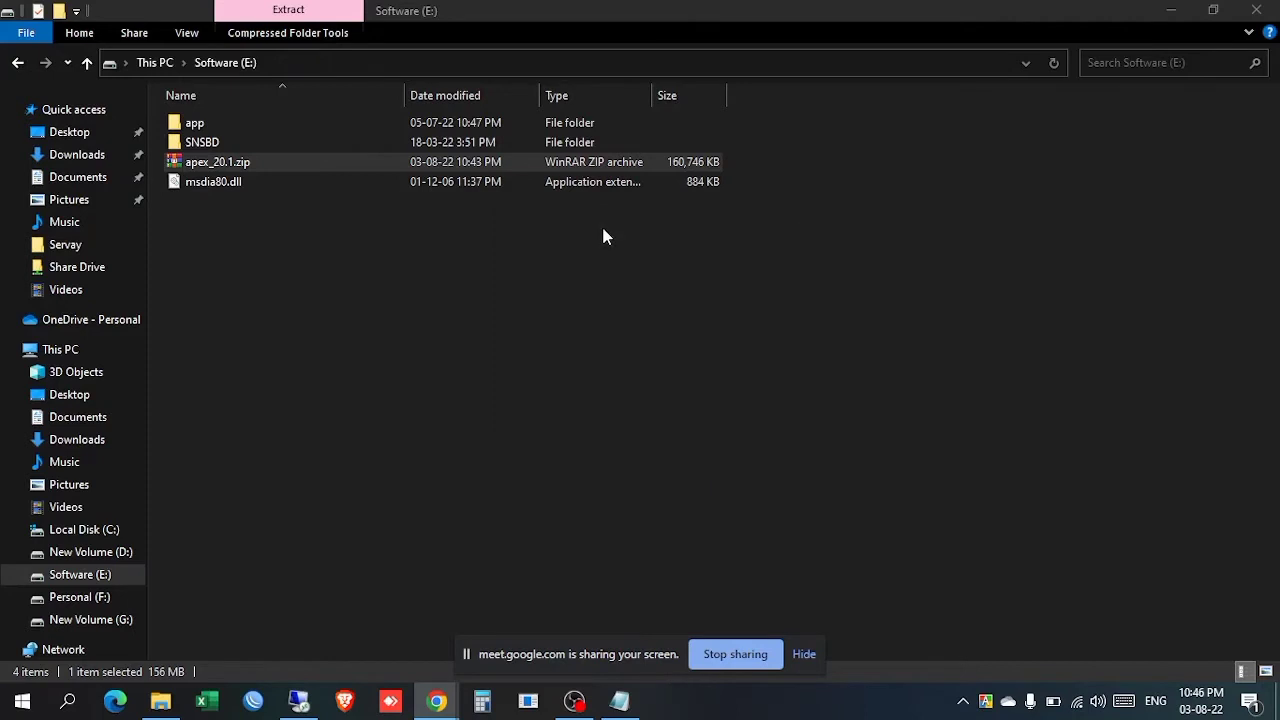
right_click(603, 232)
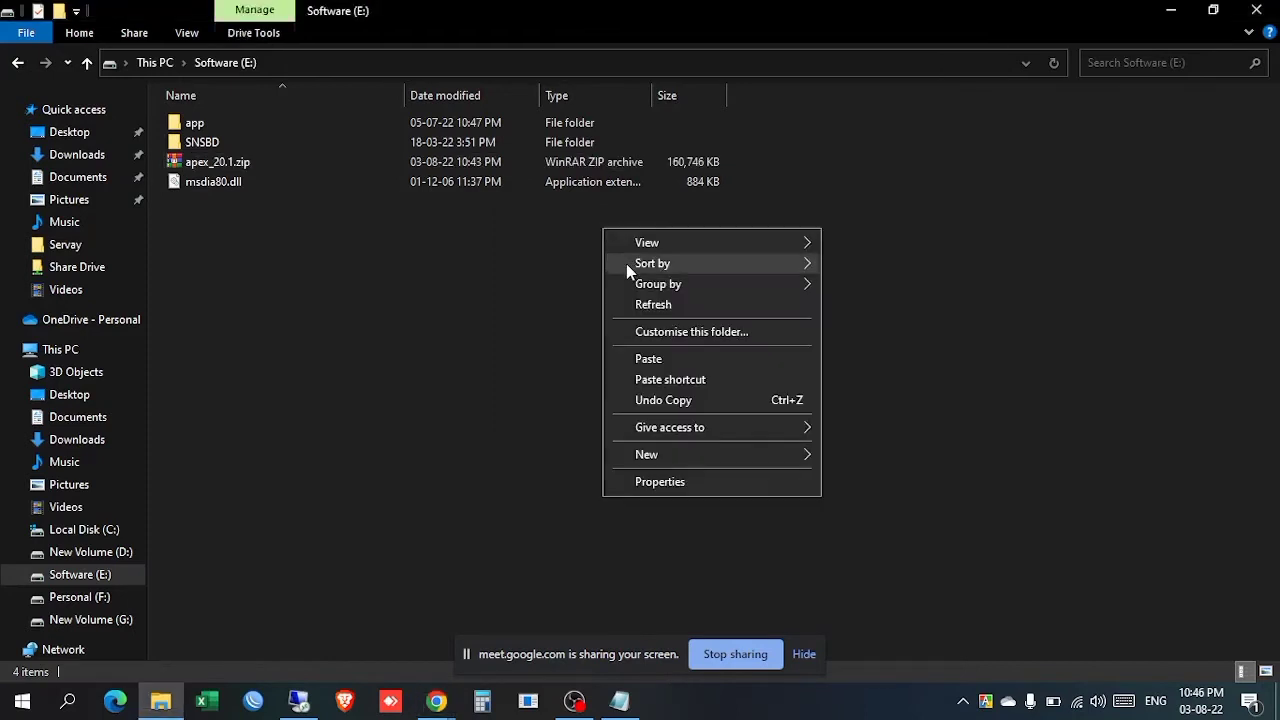
left_click(649, 307)
Step: Move the extracted apex folder up into Software (E:) and permanently delete the apex_20.1 folder
double_click(243, 127)
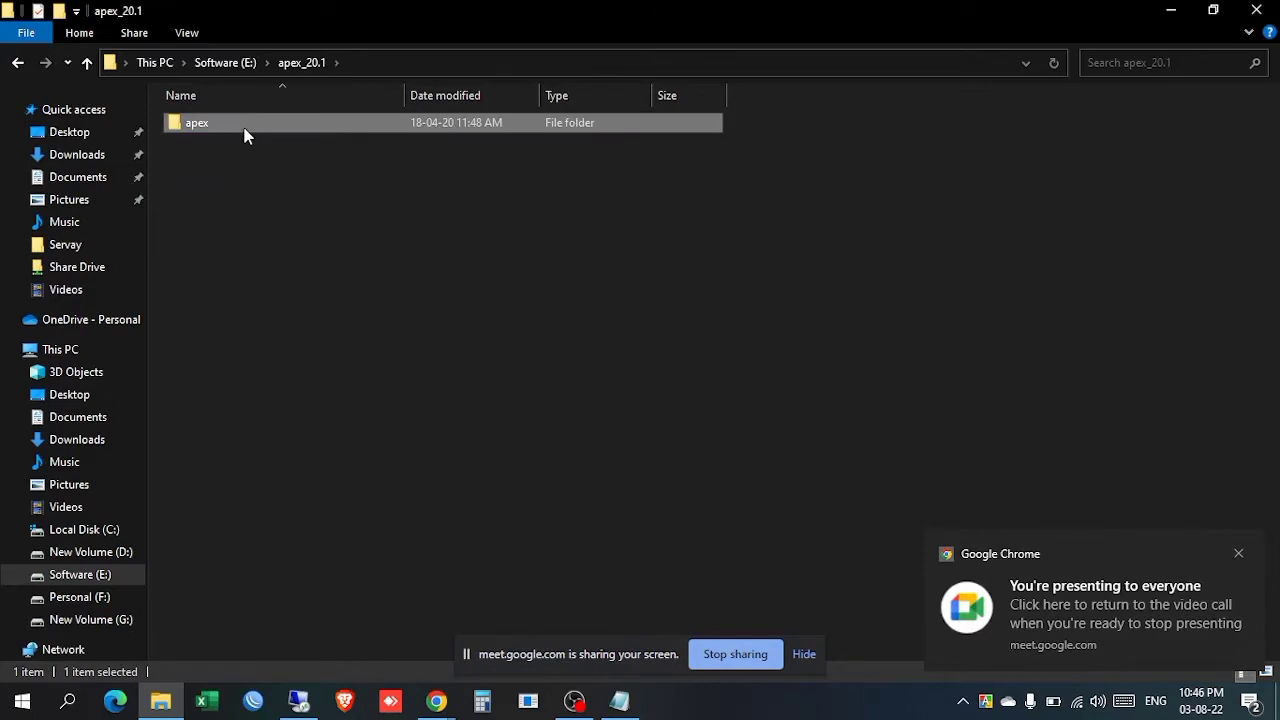
key("BackSpace")
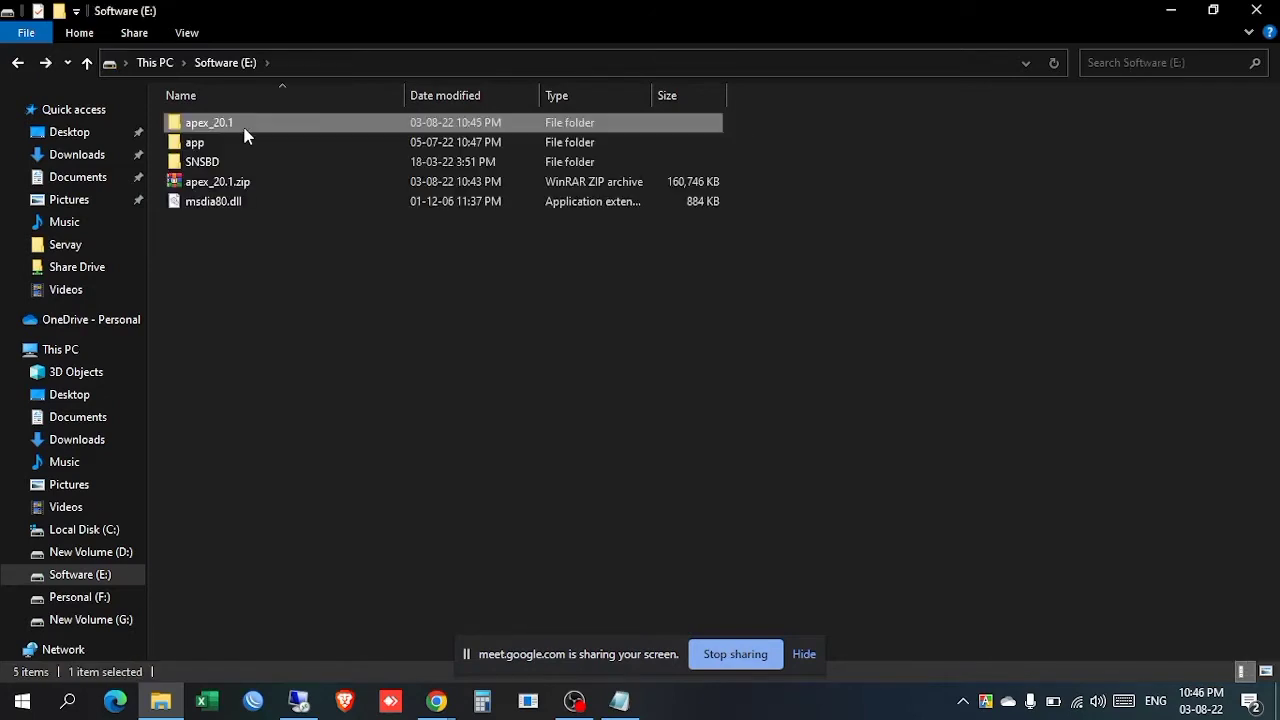
key("ctrl+v")
left_click(245, 135)
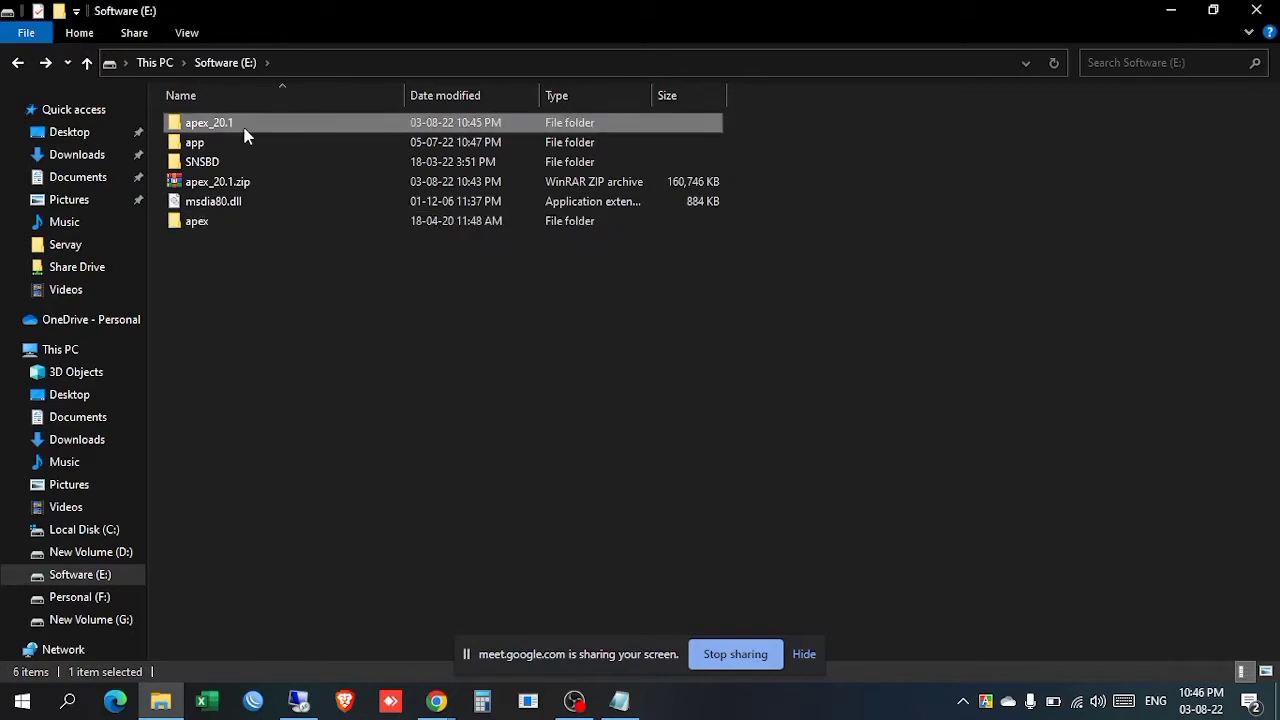
key("shift+Delete")
key("Return")
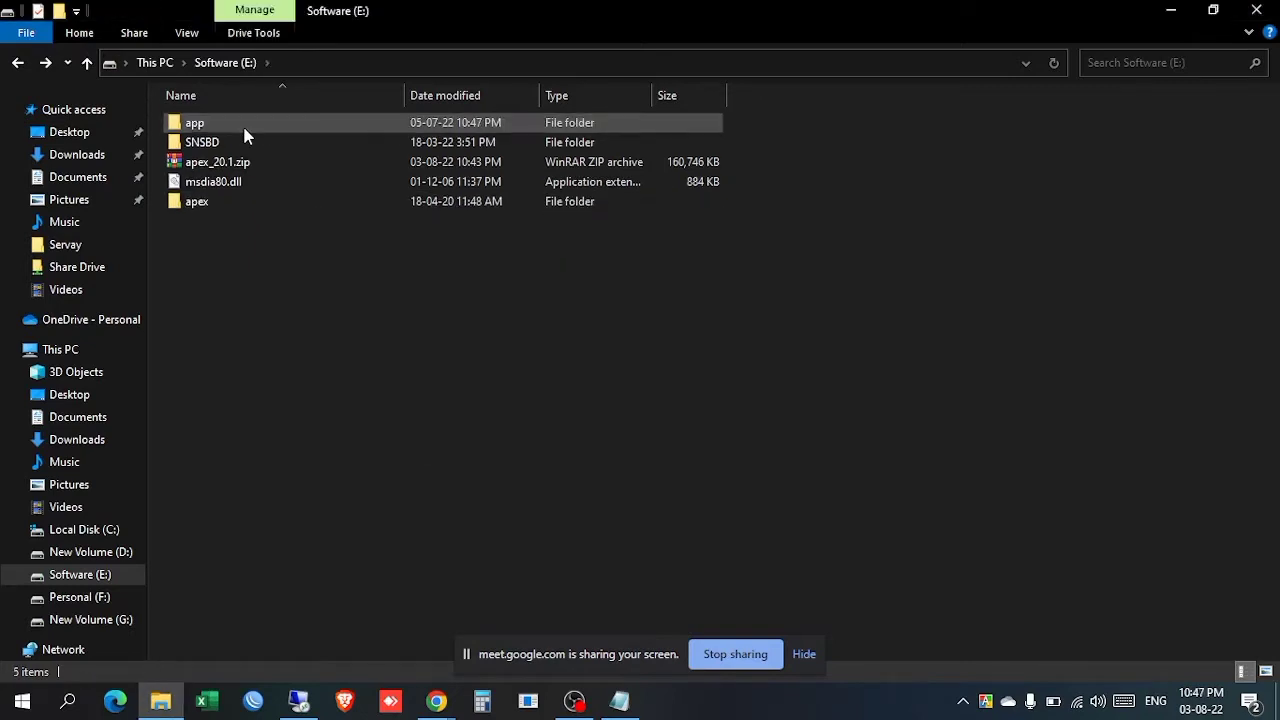
Step: Copy apex_20.1.zip into Downloads, then permanently delete it from Software (E:)
left_click(220, 163)
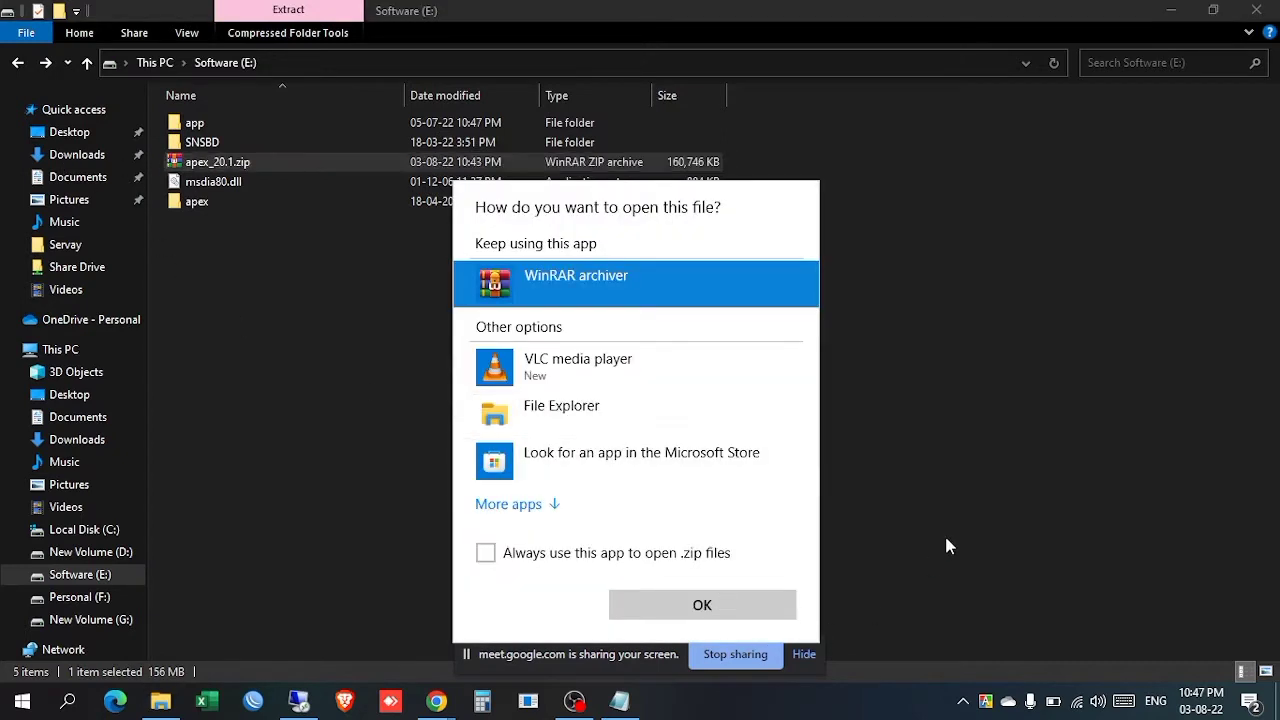
left_click(945, 535)
left_click_drag(240, 163, 77, 160)
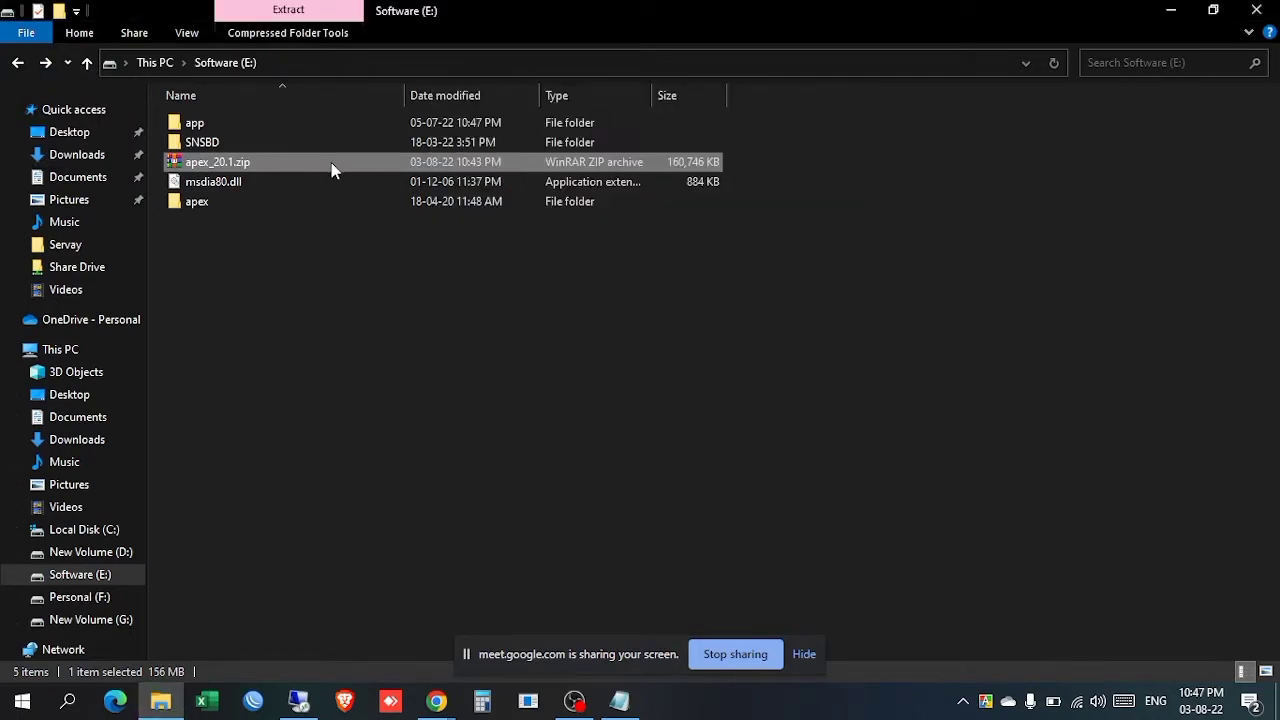
key("shift+Delete")
key("Return")
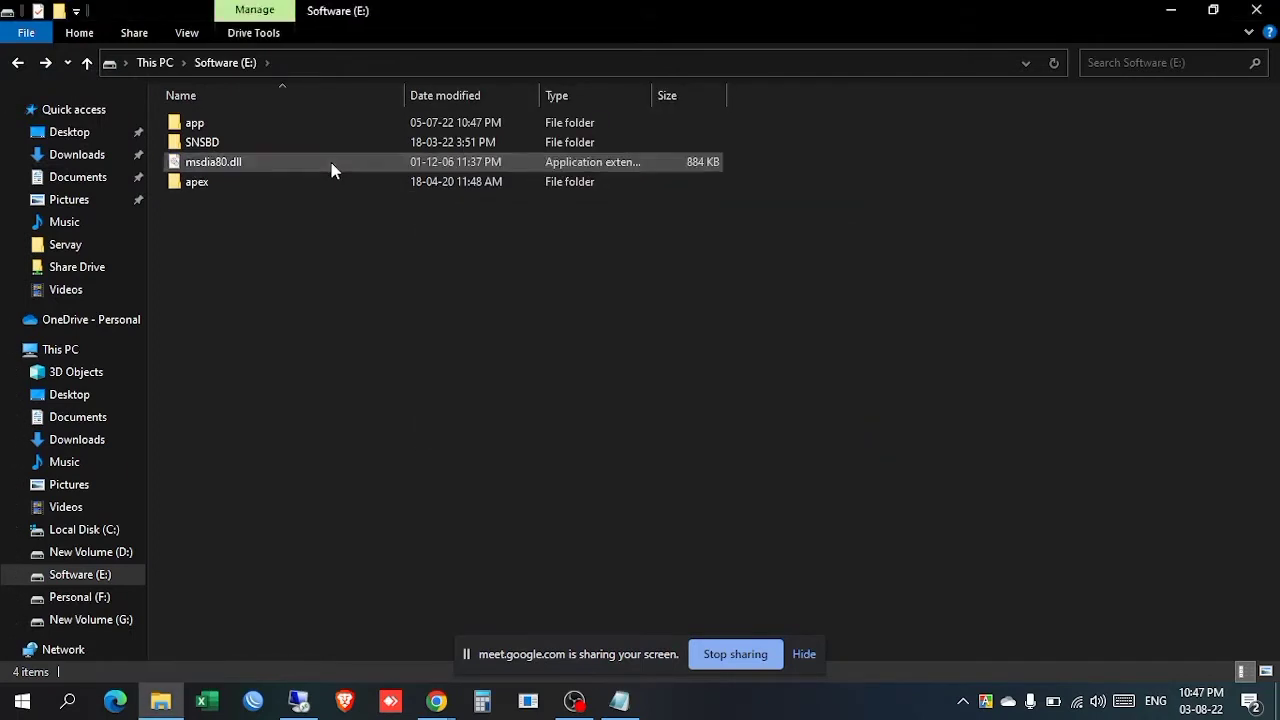
Step: Delete msdia80.dll from Software (E:) and refresh the file list
left_click(331, 164)
key("Delete")
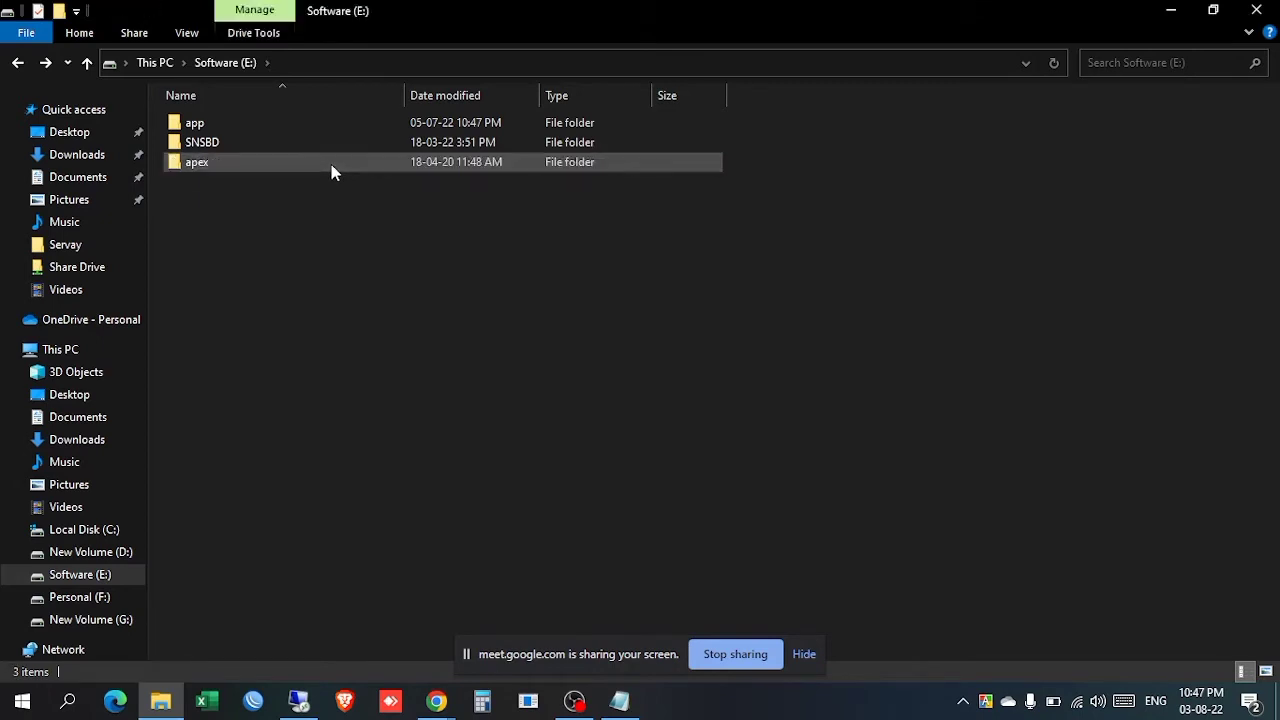
right_click(345, 266)
left_click(414, 343)
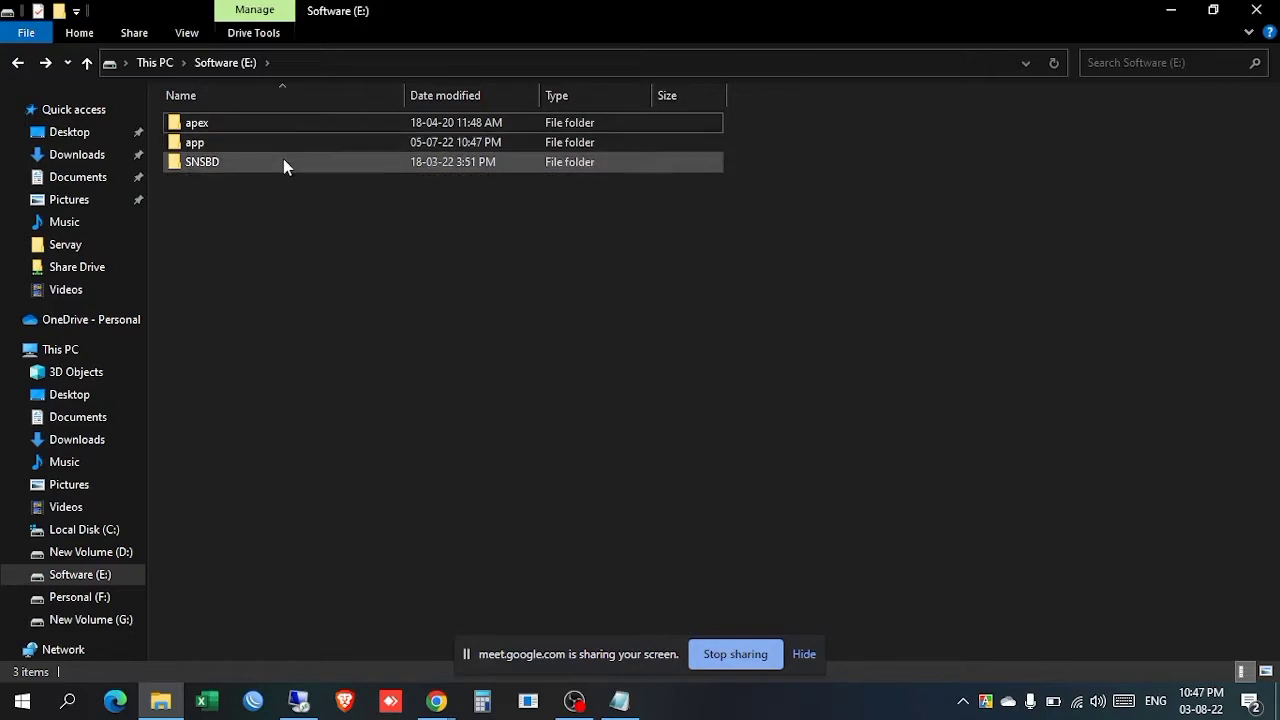
Step: Copy the SNSBD folder onto New Volume (D:) and refresh the Software (E:) listing
left_click_drag(284, 163, 83, 564)
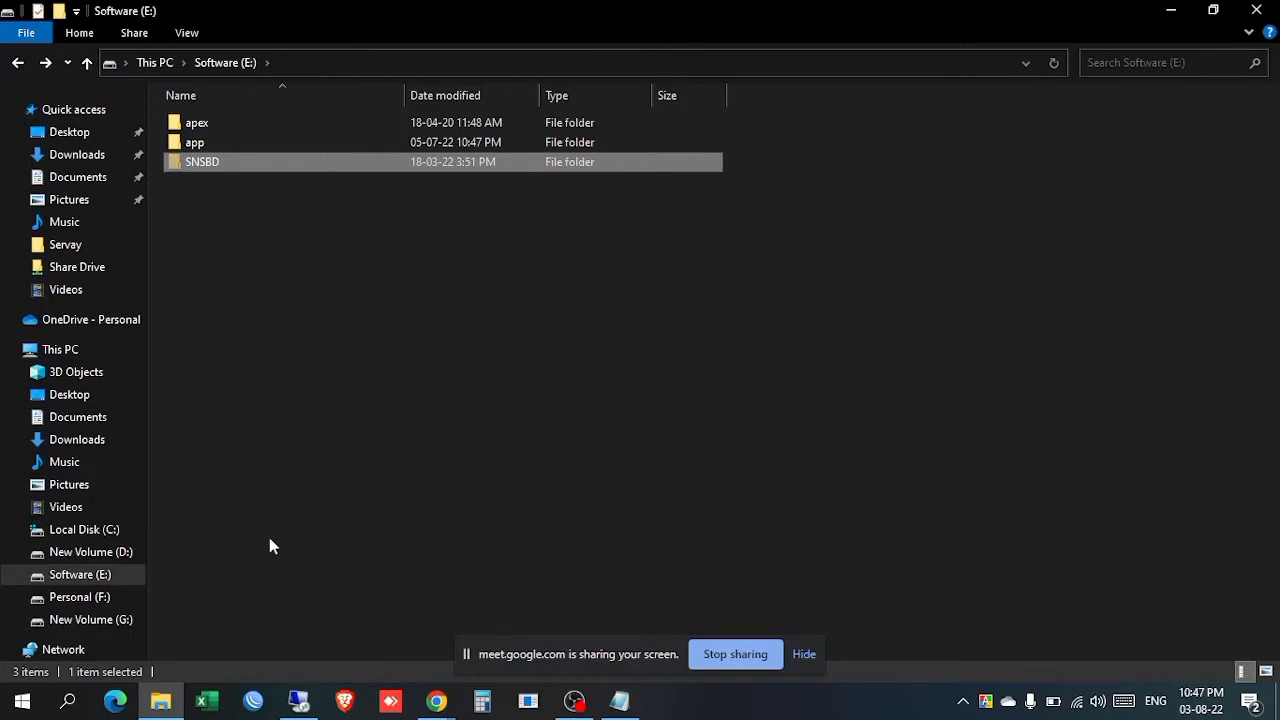
left_click(90, 555)
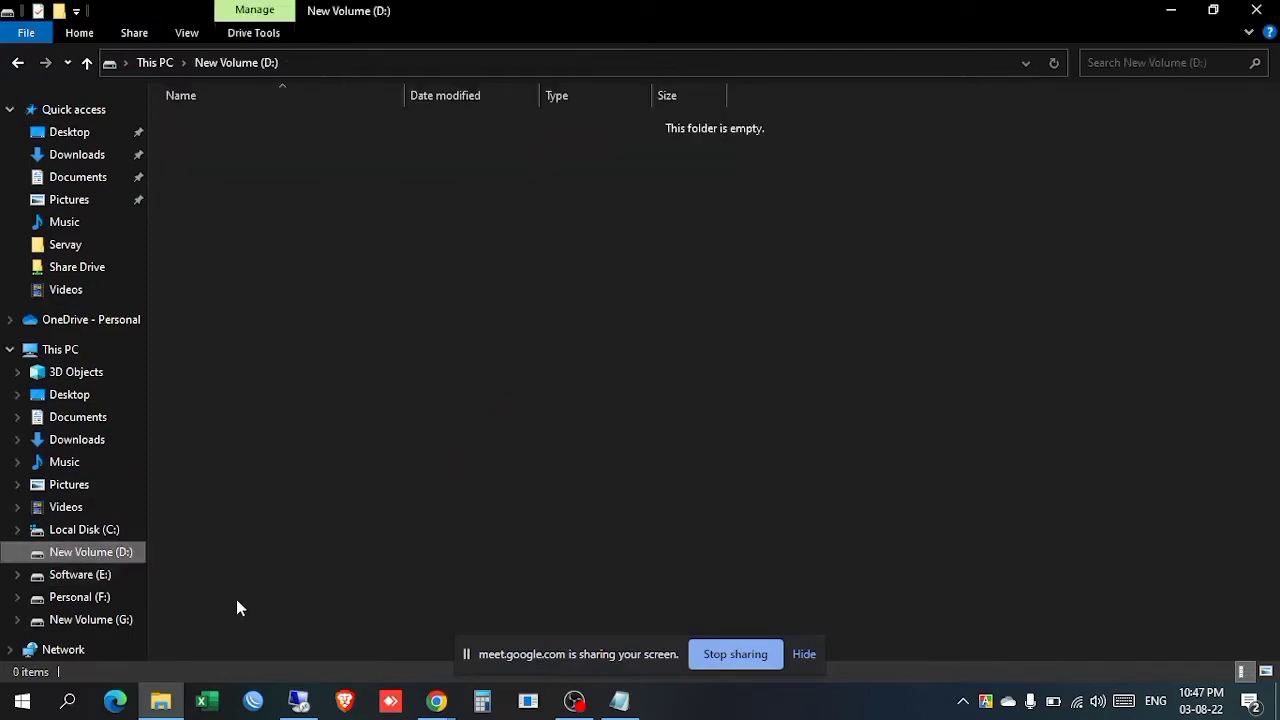
left_click(16, 63)
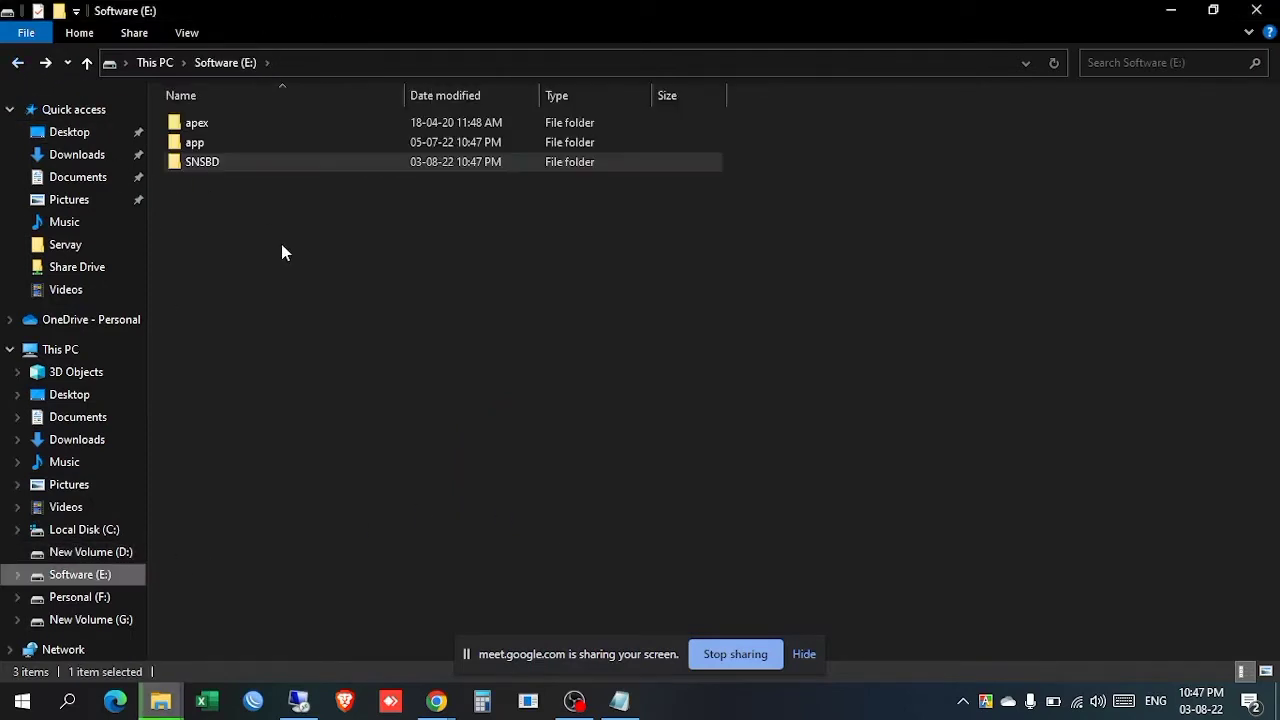
right_click(281, 244)
left_click(342, 316)
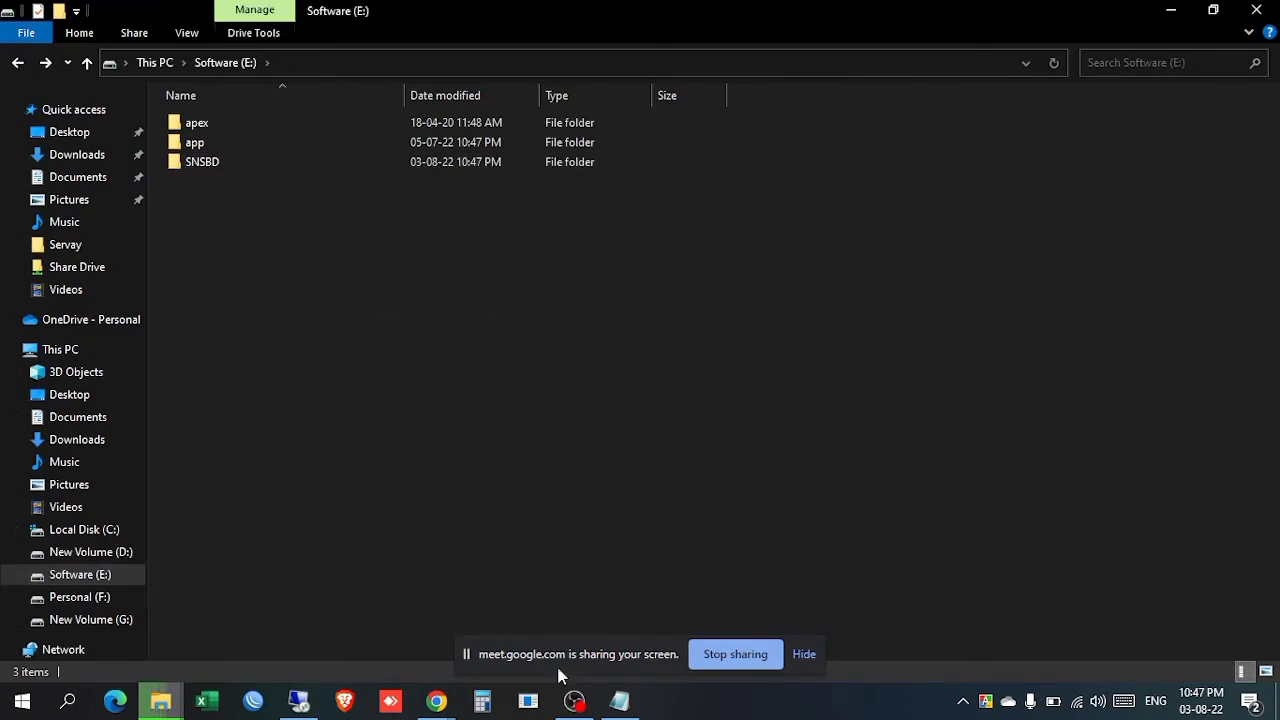
left_click(620, 700)
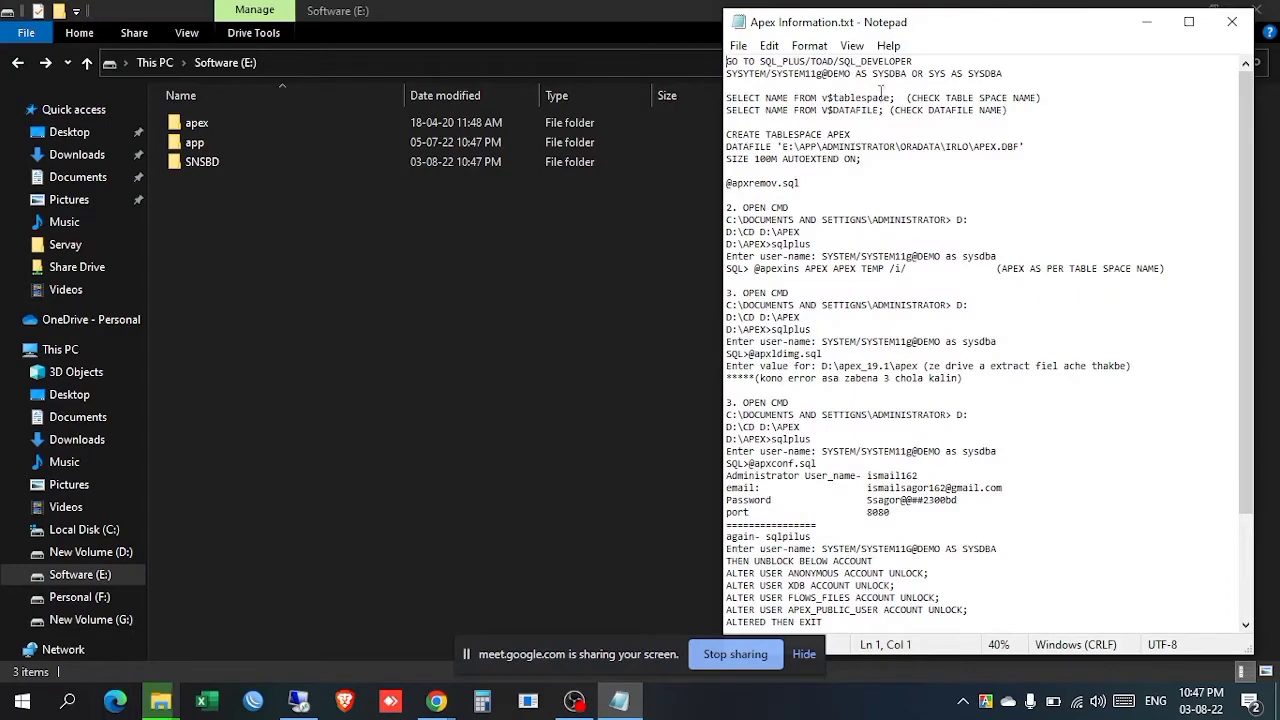
Step: Replace every D: drive letter with E: throughout the install notes
left_click_drag(882, 74, 992, 572)
left_click(1039, 354)
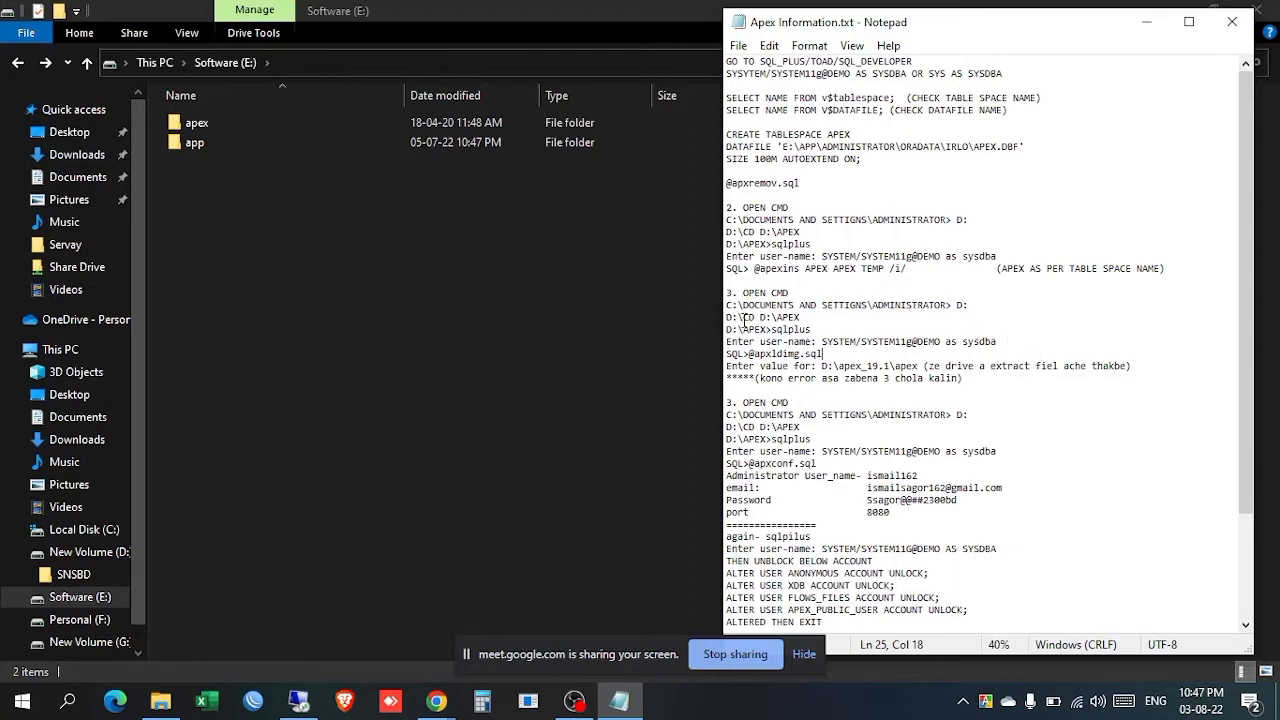
left_click_drag(740, 316, 727, 319)
key("ctrl+f")
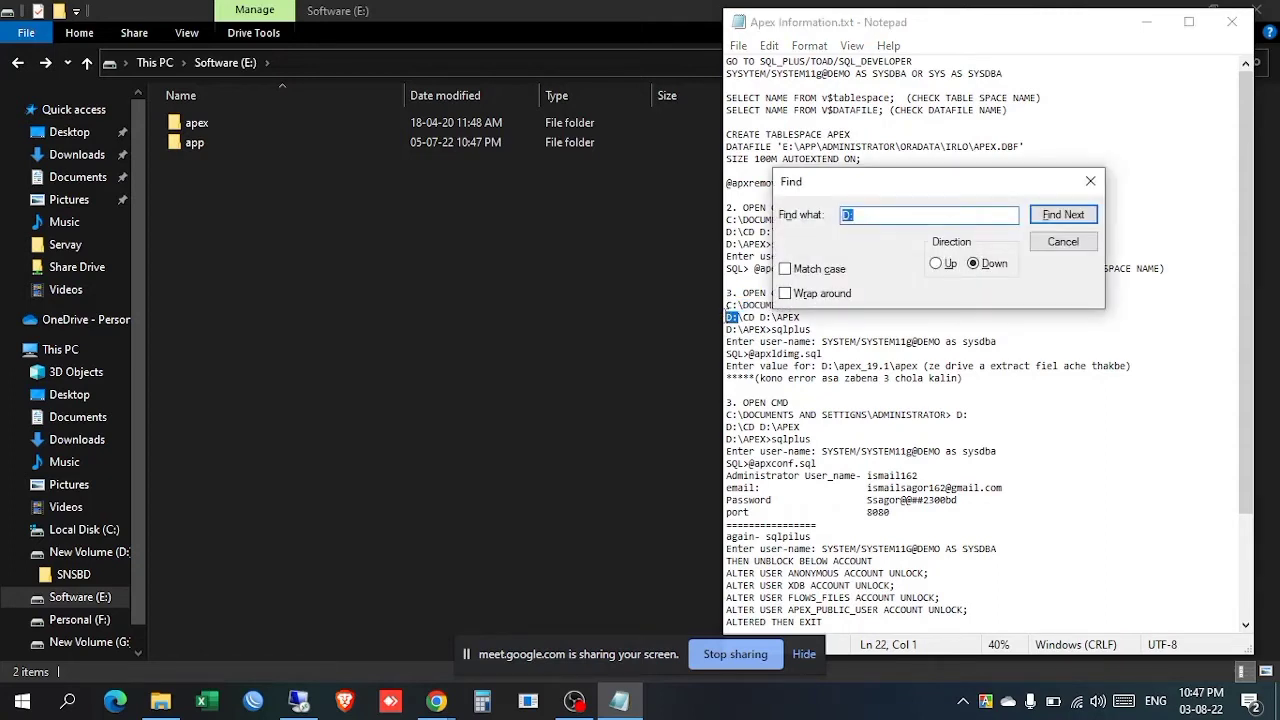
key("ctrl+h")
left_click(958, 200)
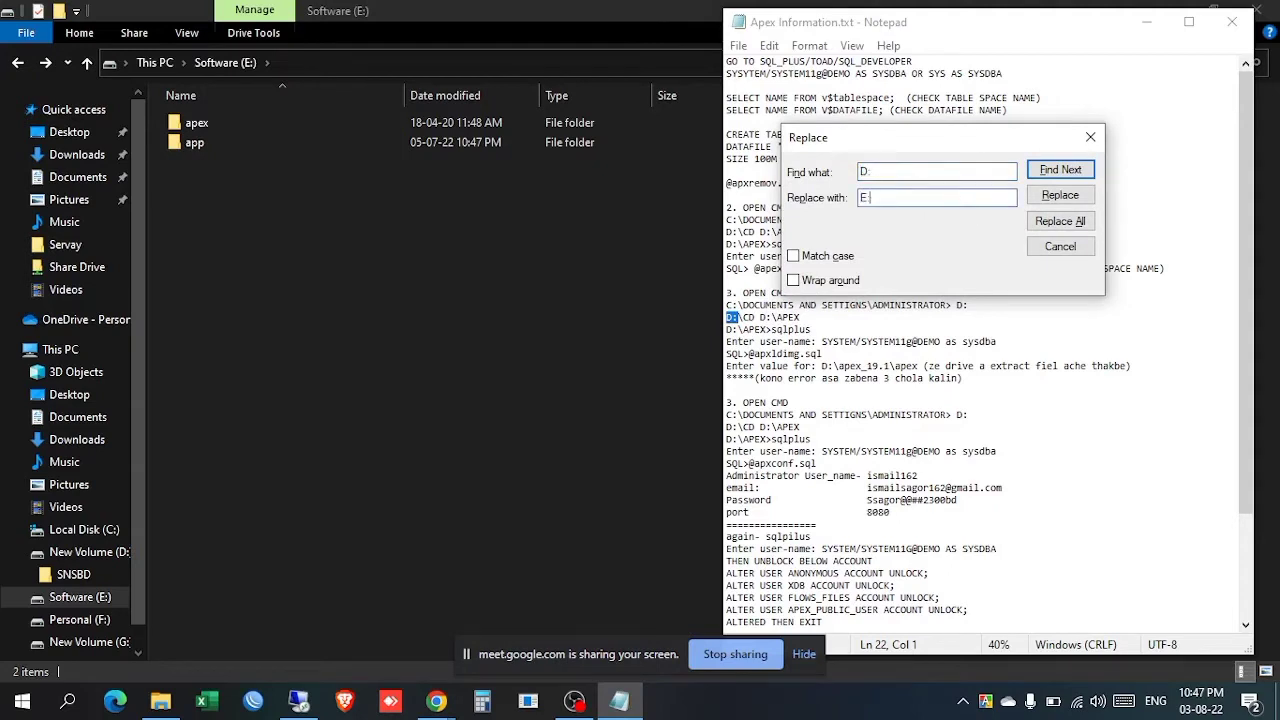
left_click(1060, 221)
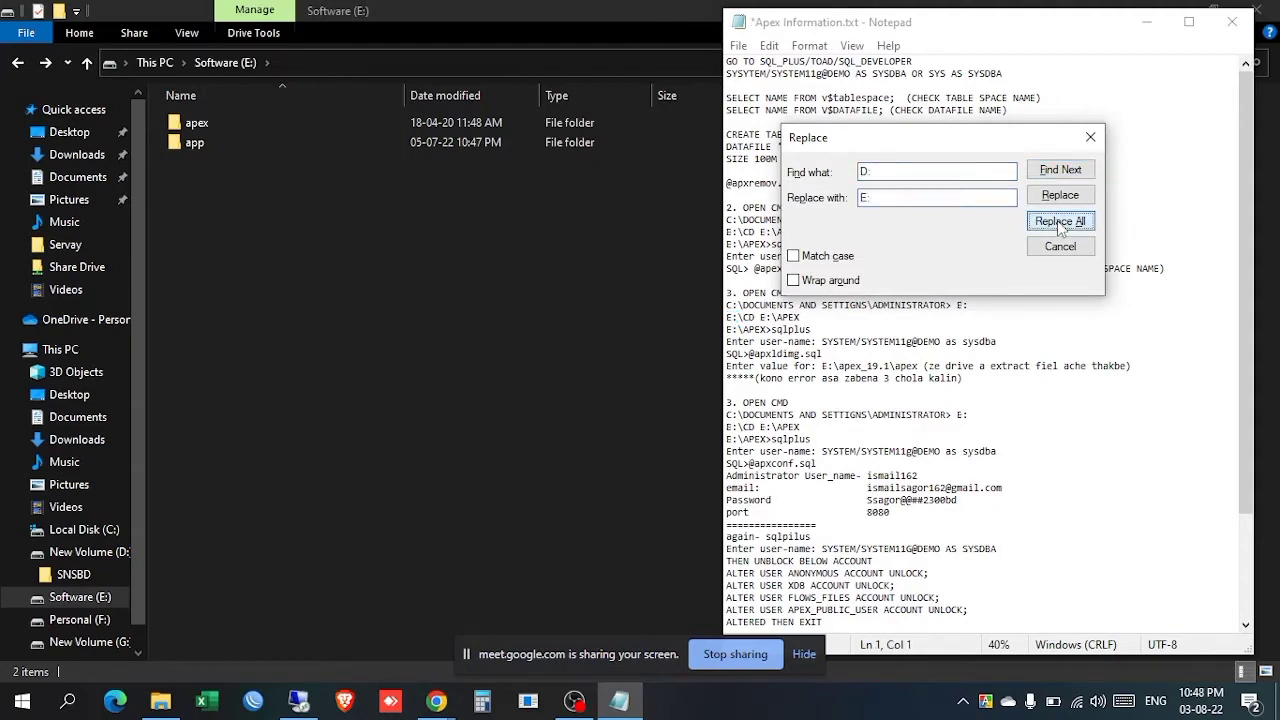
left_click(1090, 137)
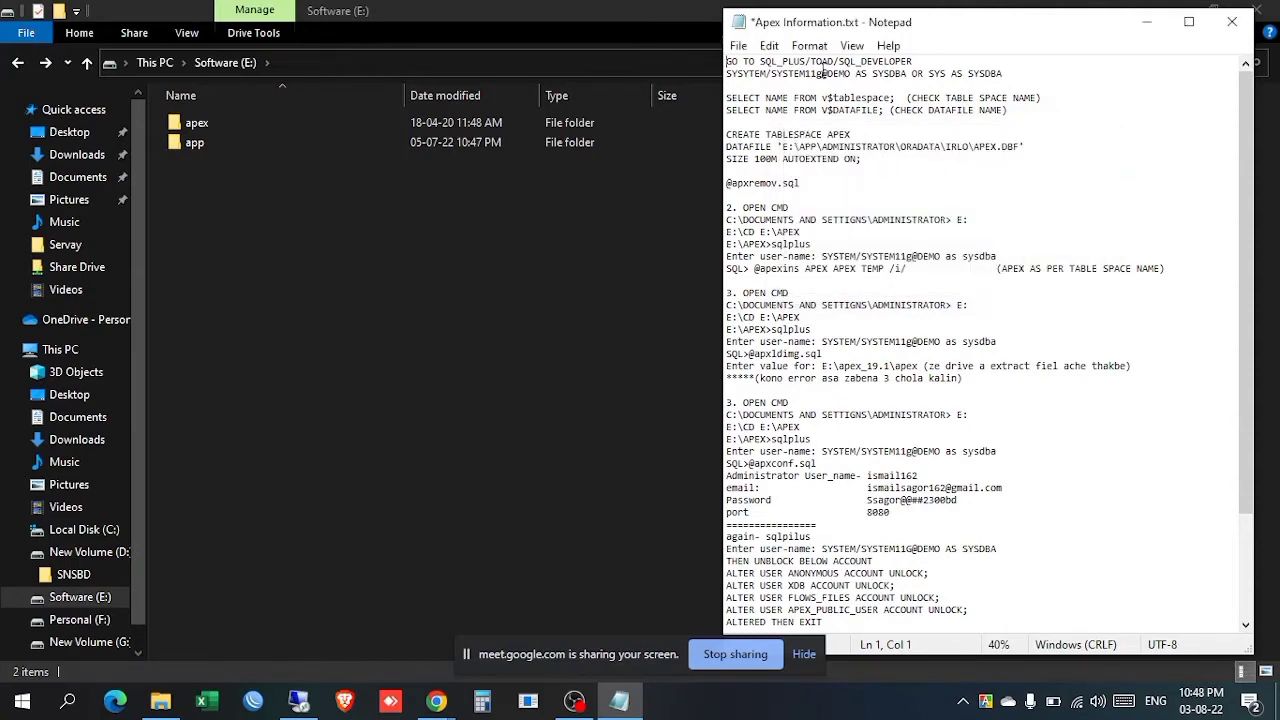
left_click_drag(823, 73, 853, 73)
key("ctrl+f")
key("ctrl+h")
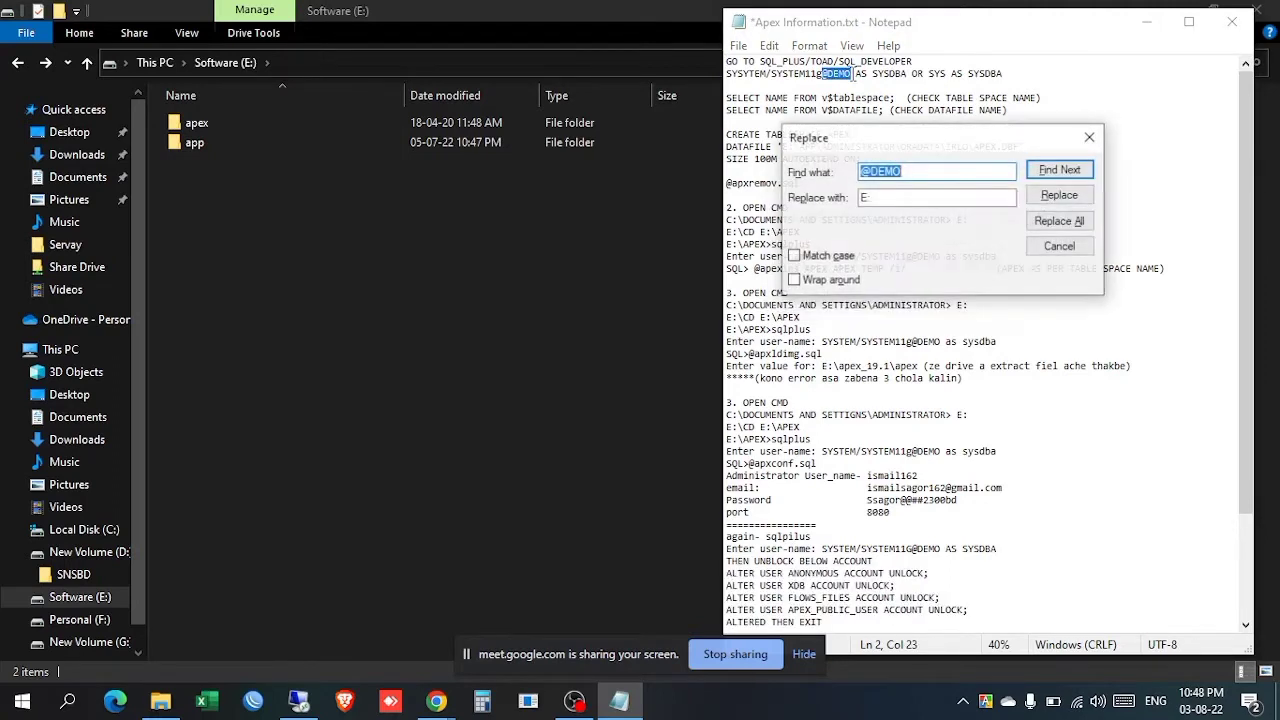
key("Tab")
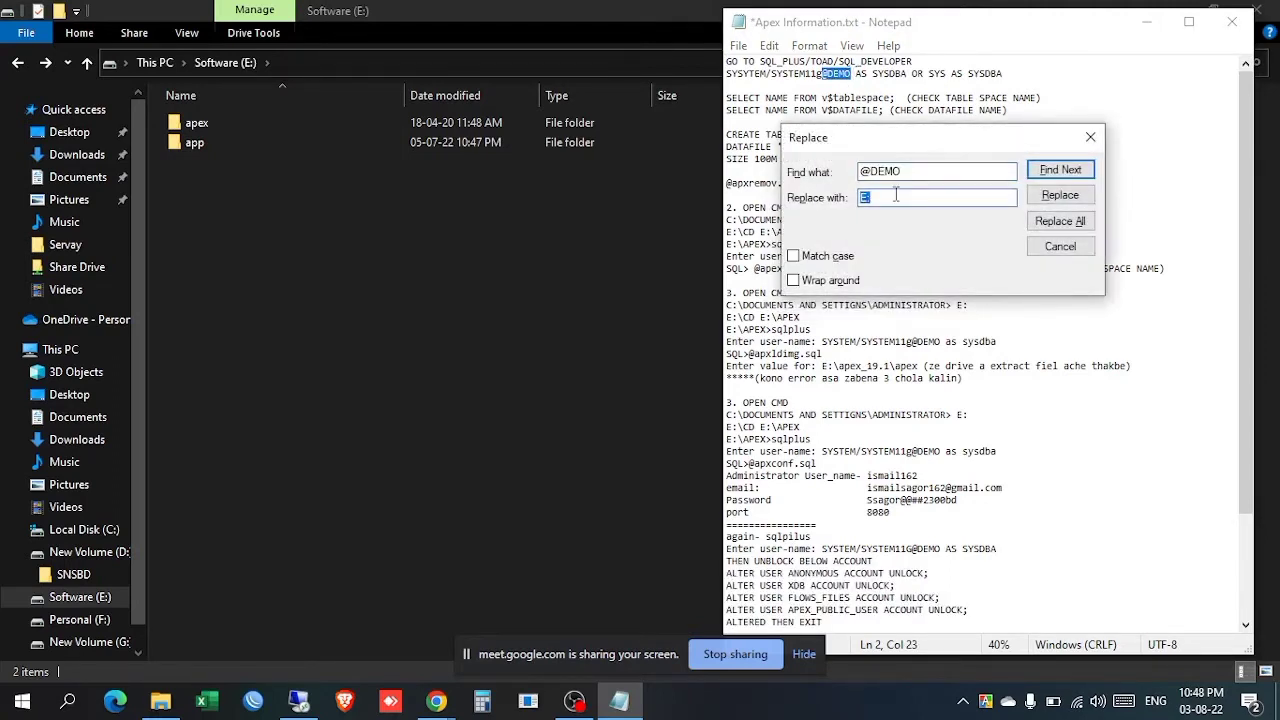
type("@IPI")
left_click(1068, 223)
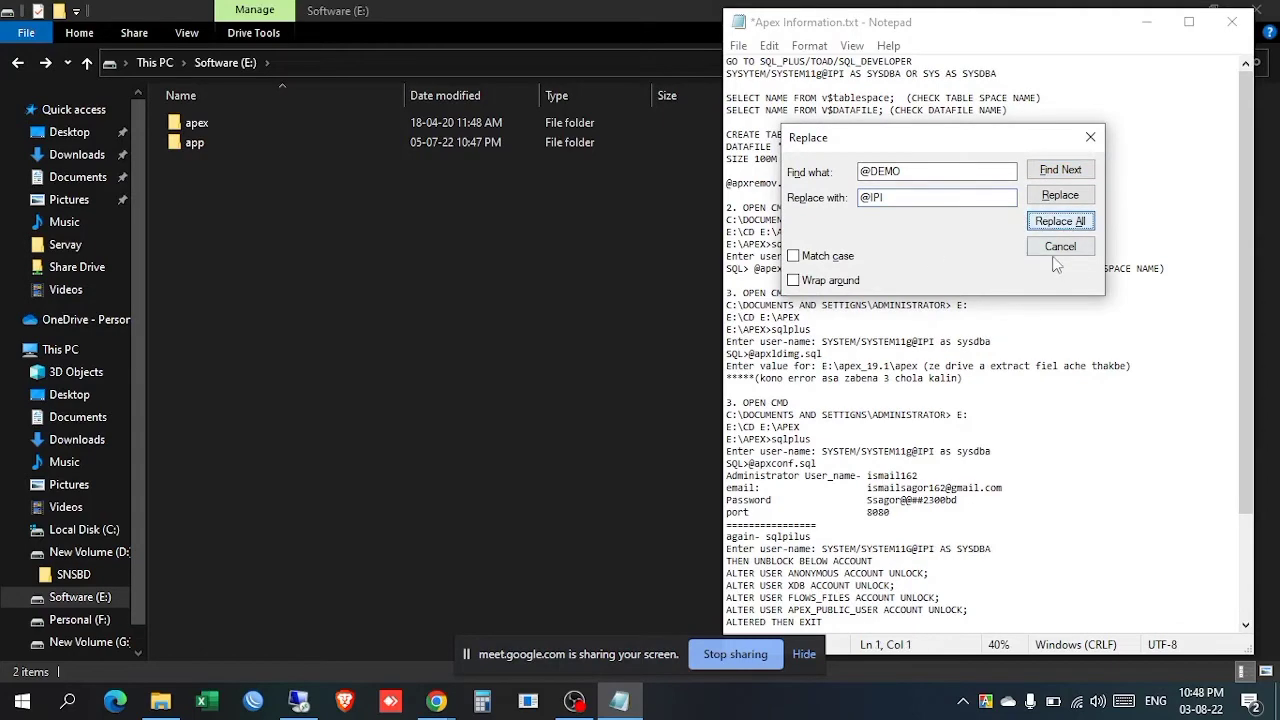
left_click(1089, 136)
left_click(1055, 169)
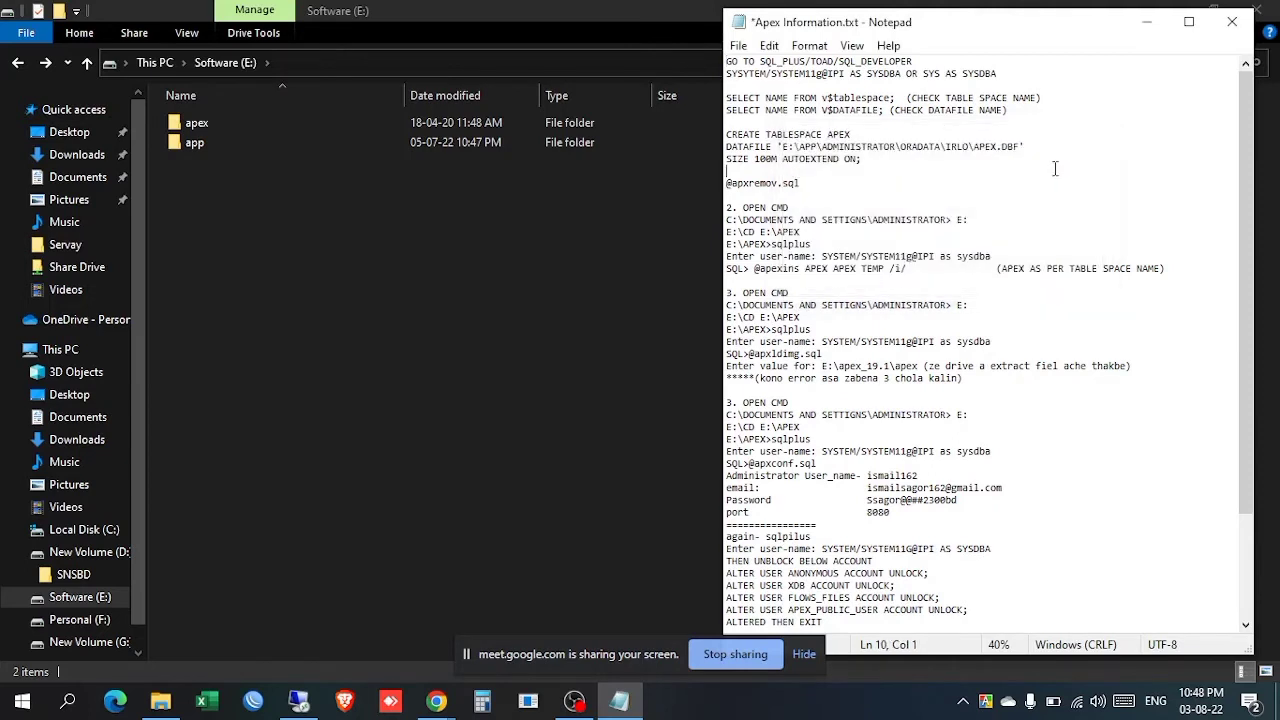
key("ctrl+s")
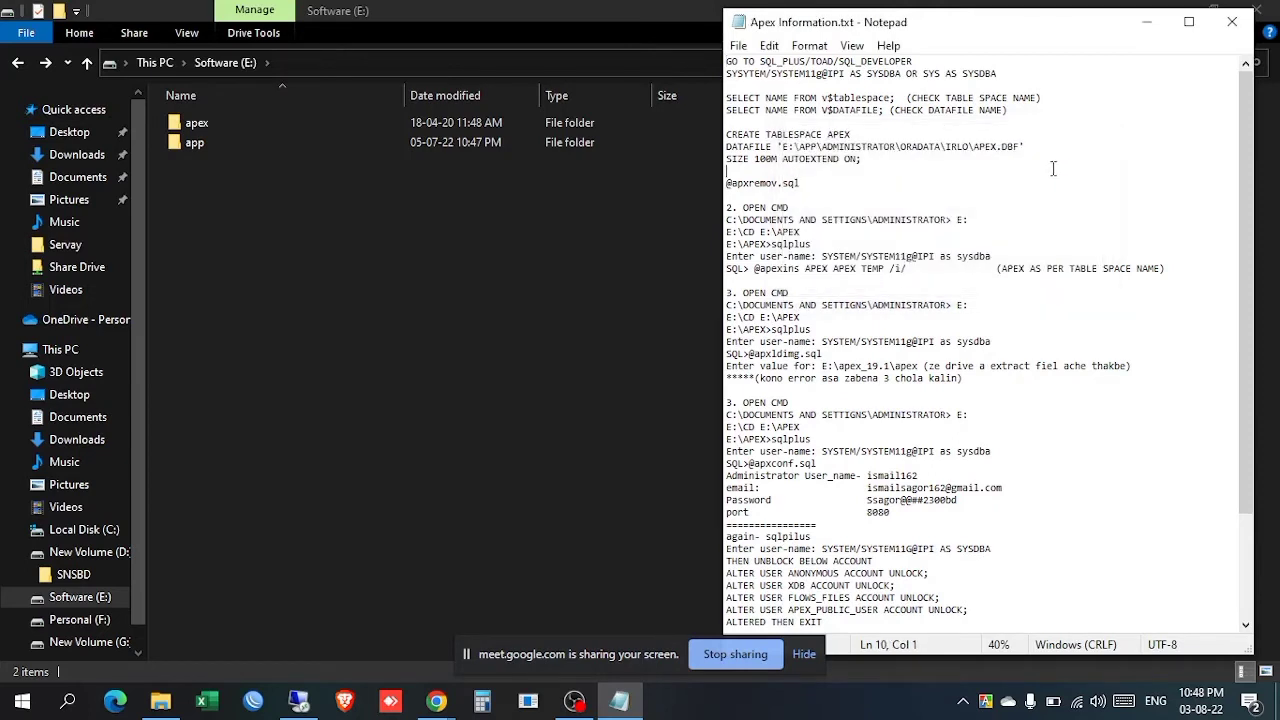
Step: Browse the apex folder's contents, including its images and core subfolders
left_click(291, 221)
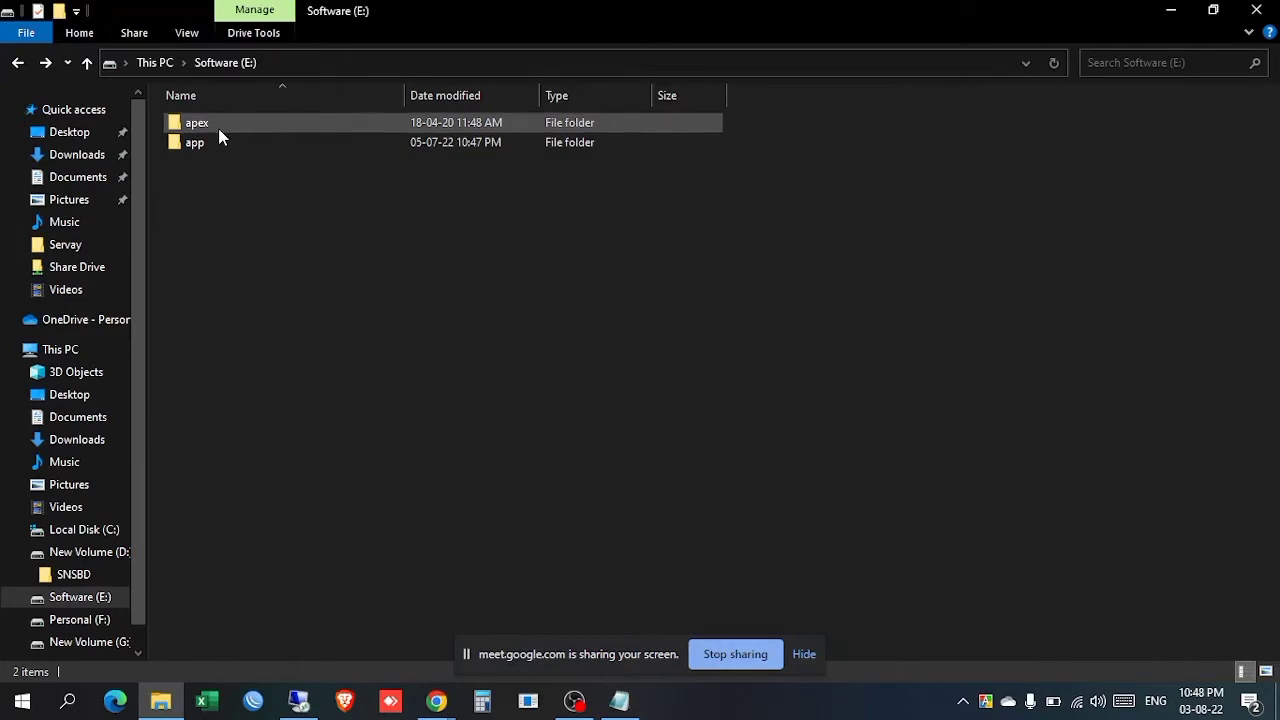
double_click(218, 125)
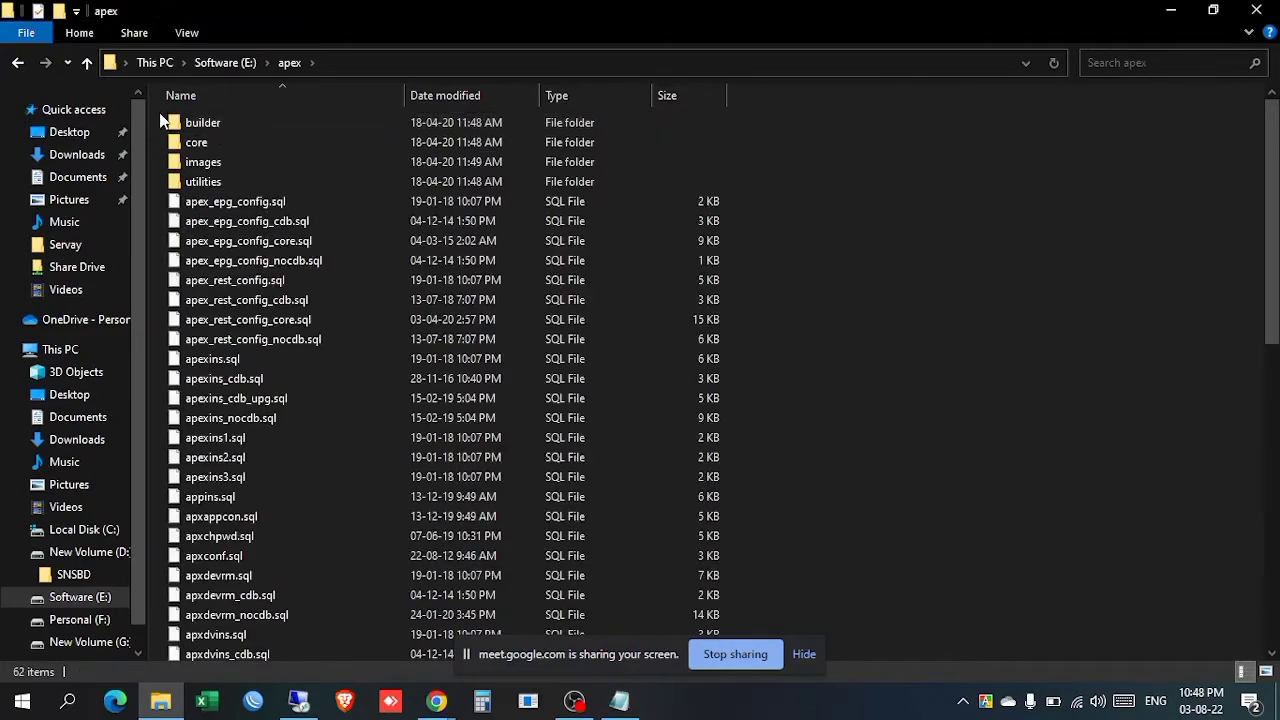
left_click_drag(161, 113, 300, 543)
scroll(300, 542, "up", 1)
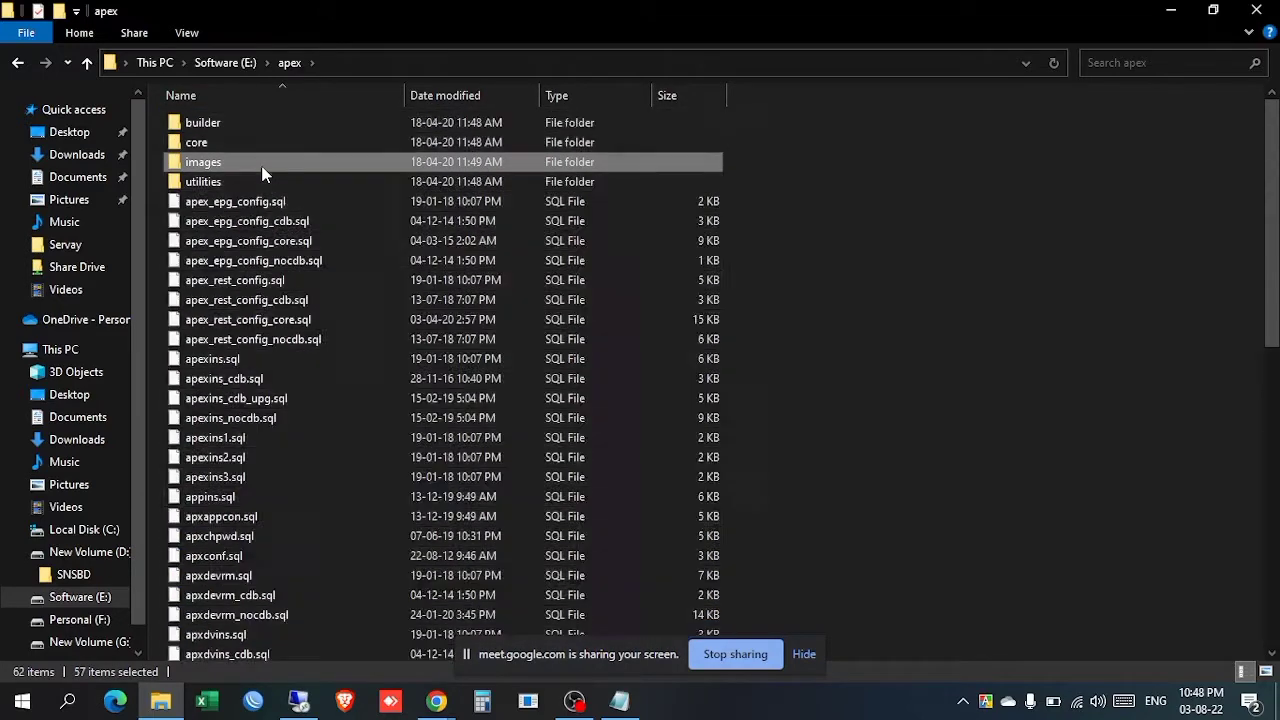
double_click(262, 163)
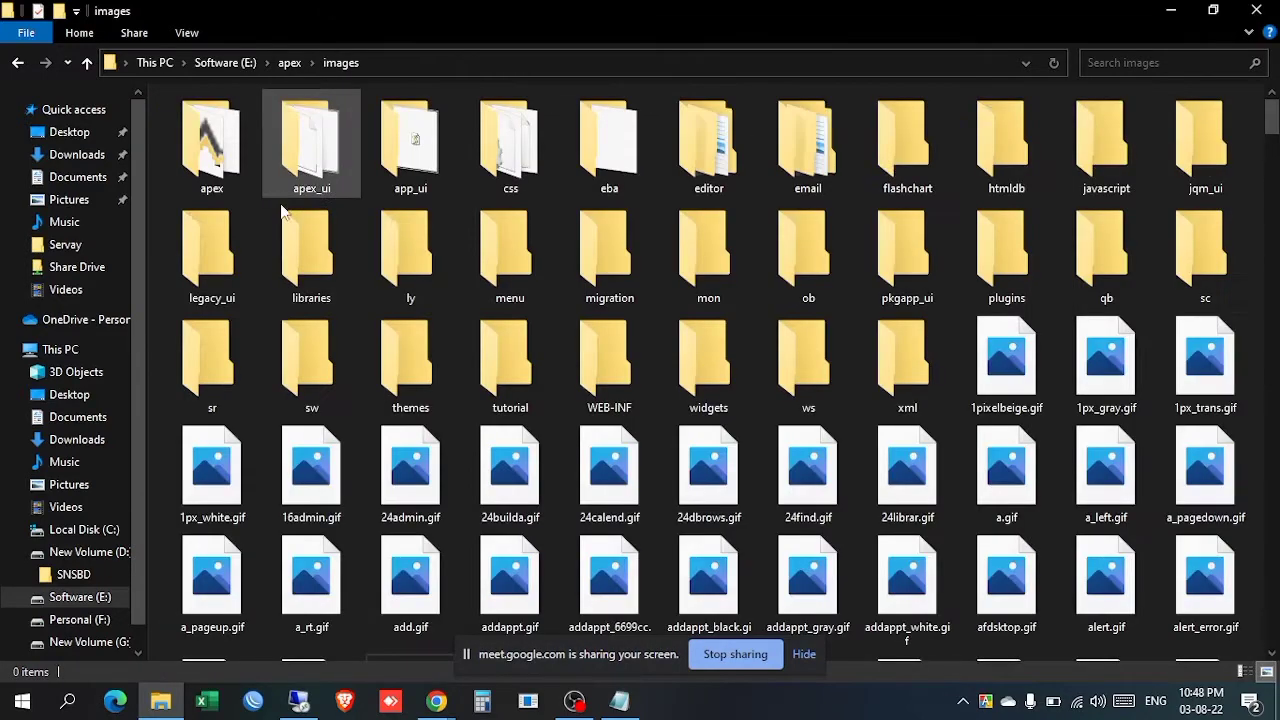
left_click(17, 63)
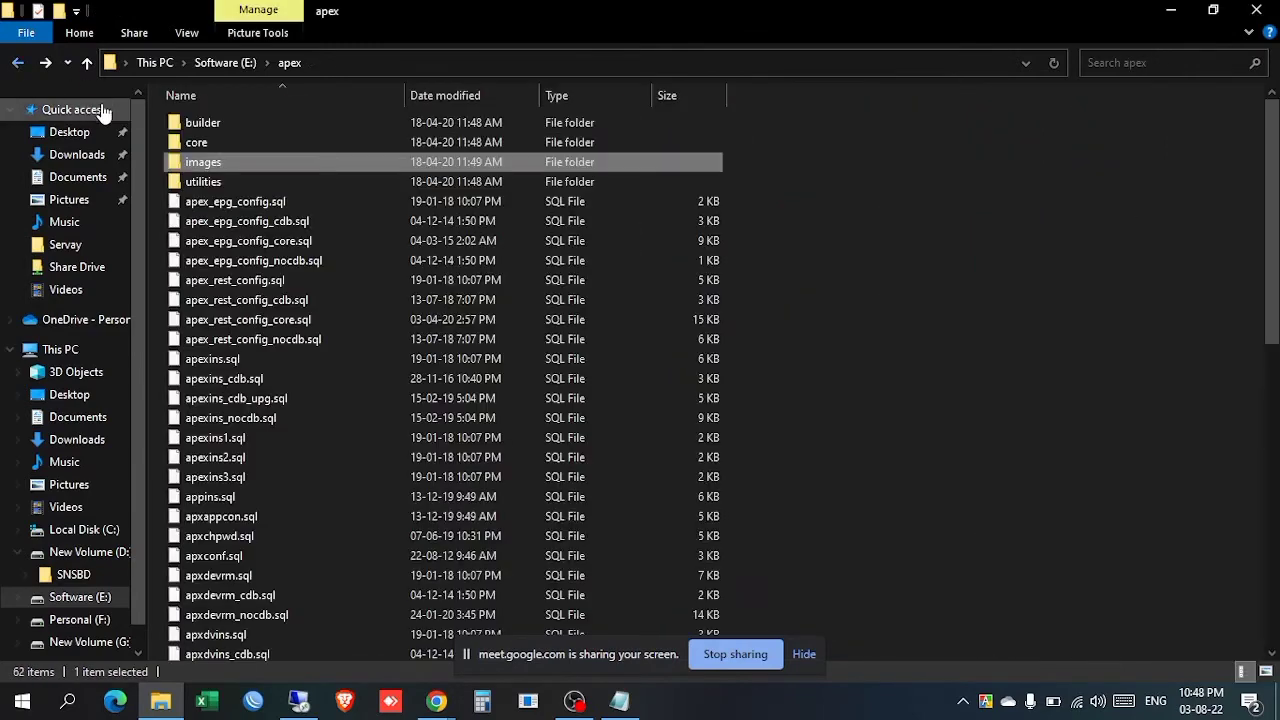
double_click(220, 148)
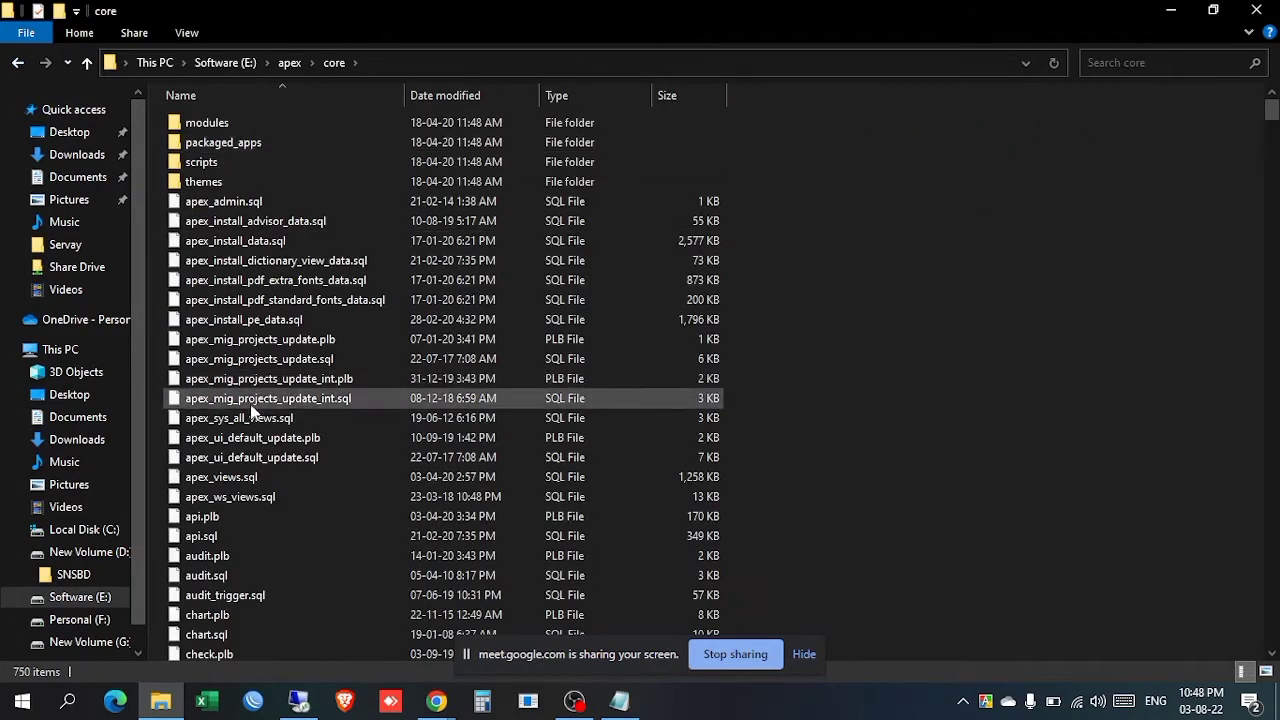
scroll(252, 415, "down", 6)
scroll(252, 415, "down", 9)
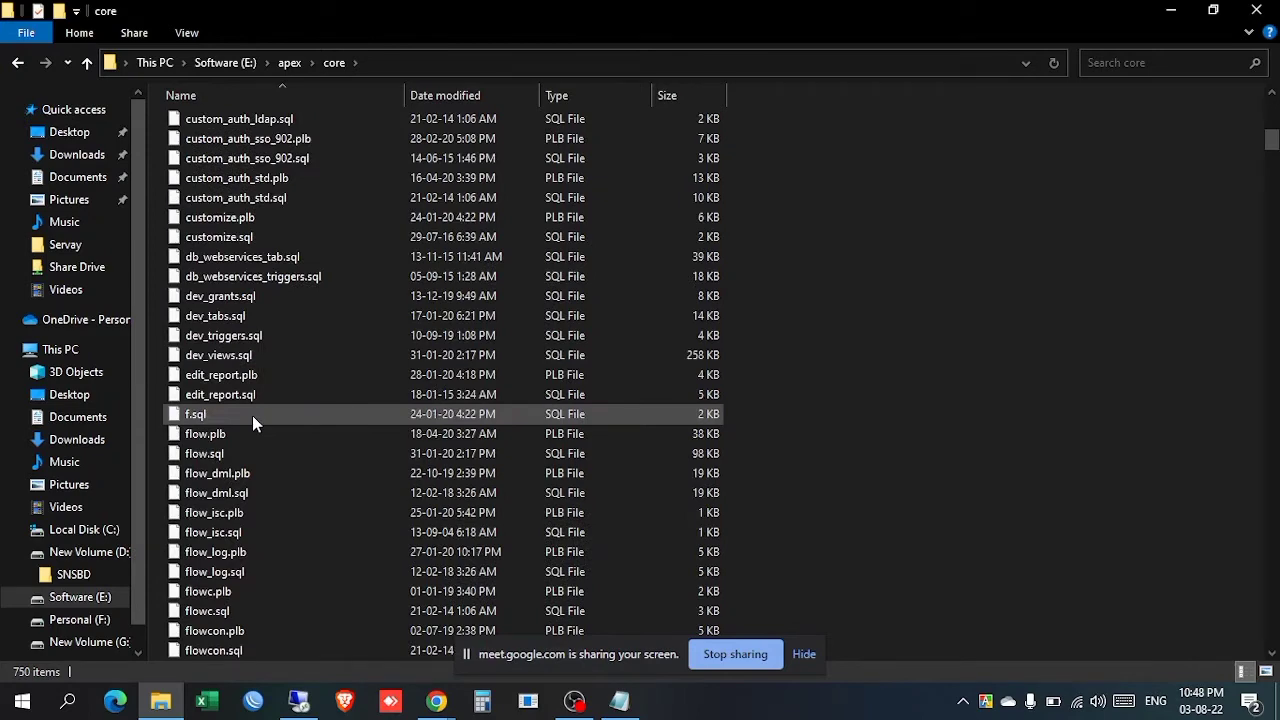
scroll(252, 415, "up", 13)
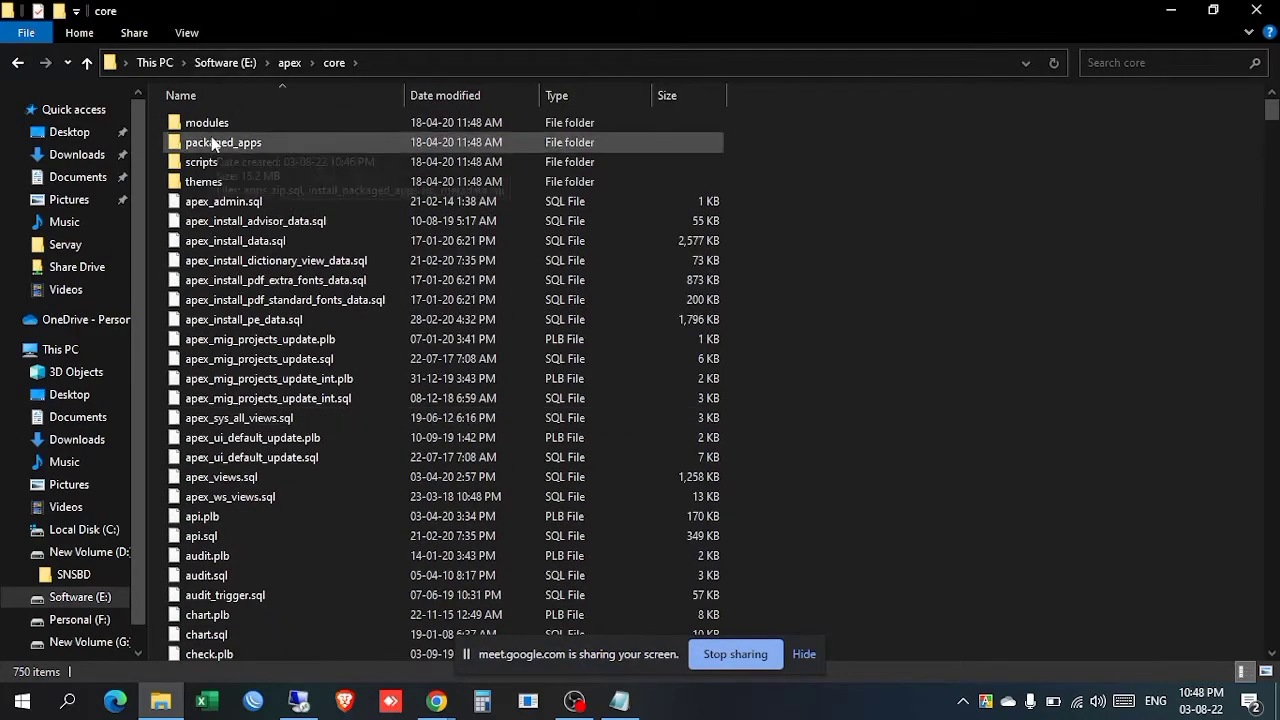
left_click(18, 63)
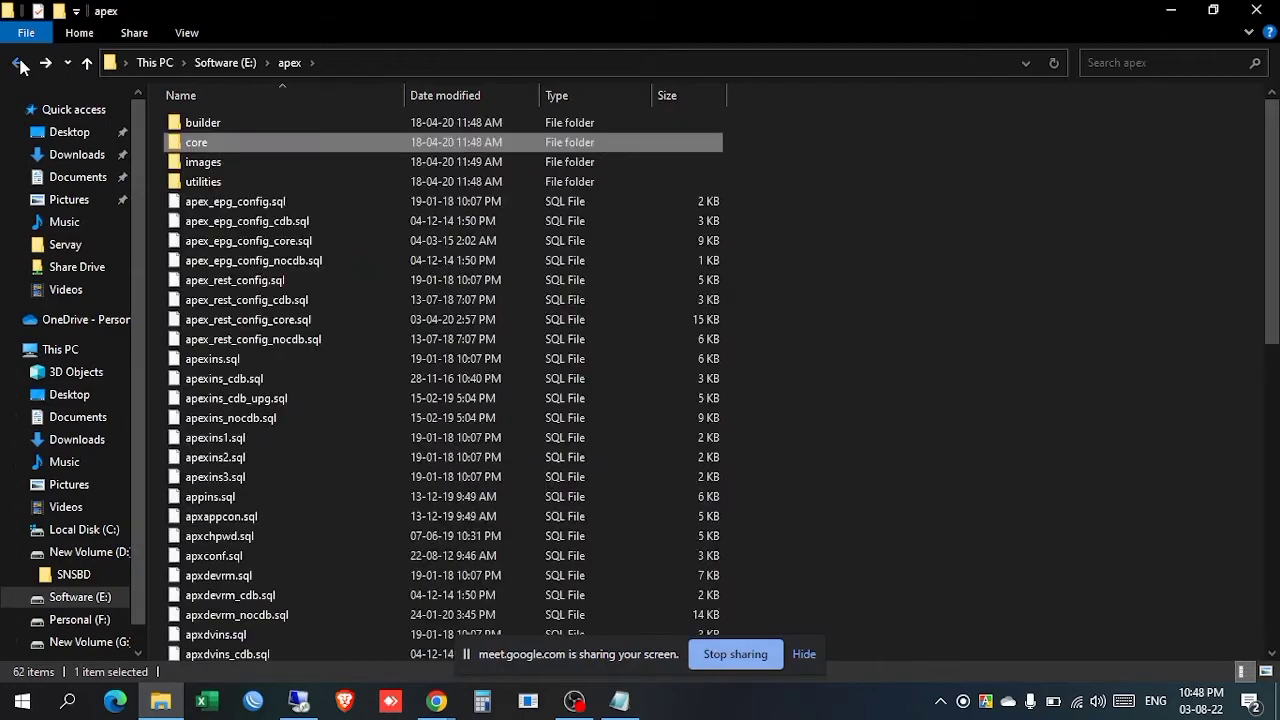
Step: Select the SQL files f4000.sql to f4900.sql in builder, then return to Software (E:)
double_click(211, 123)
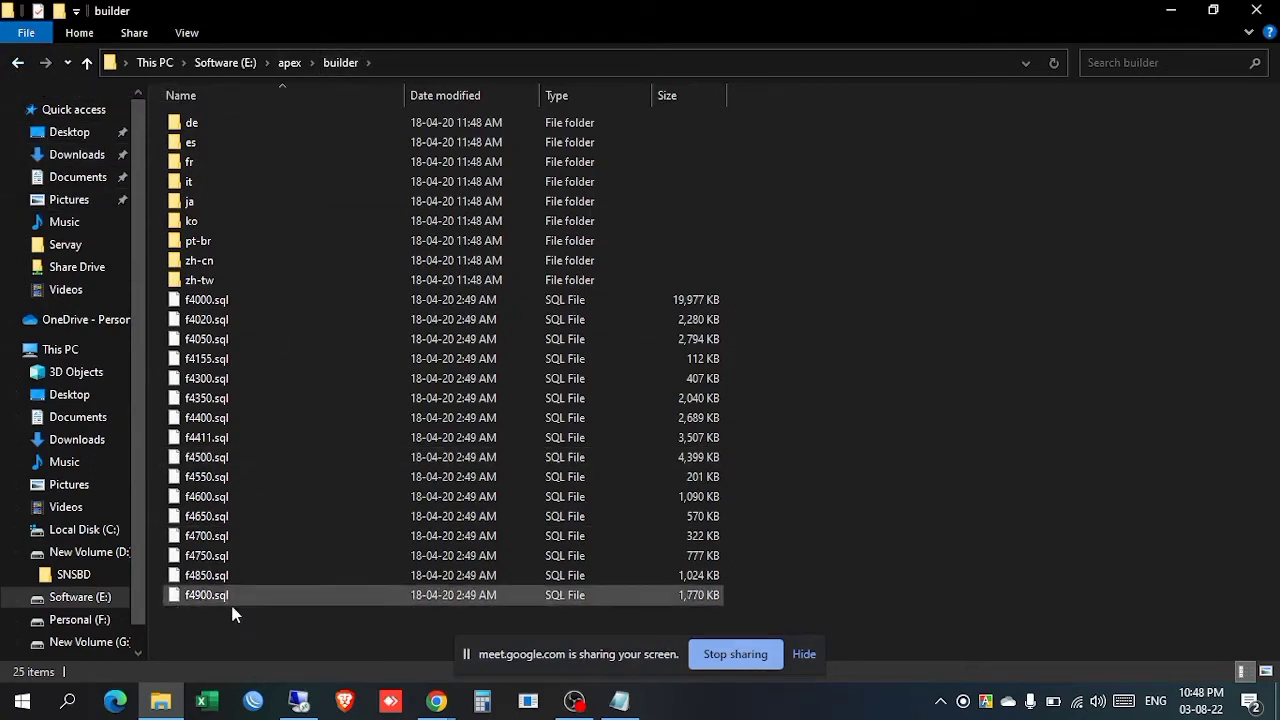
left_click_drag(203, 645, 258, 307)
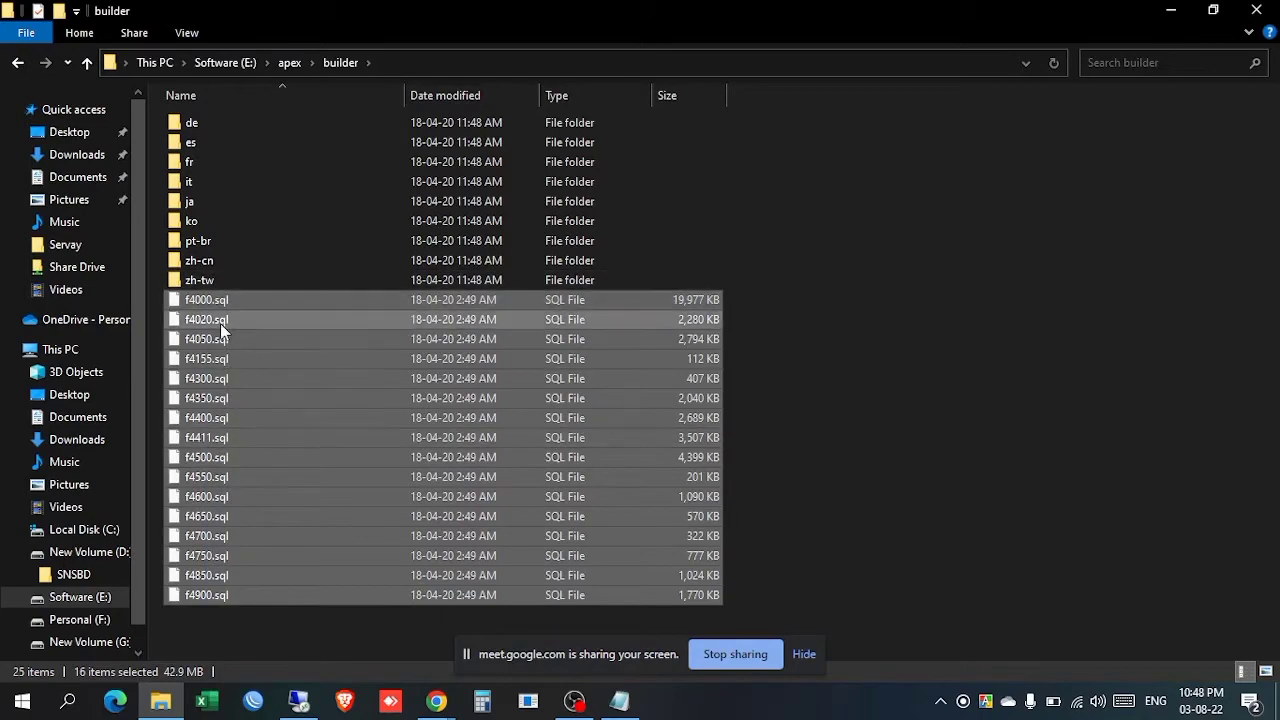
left_click(17, 63)
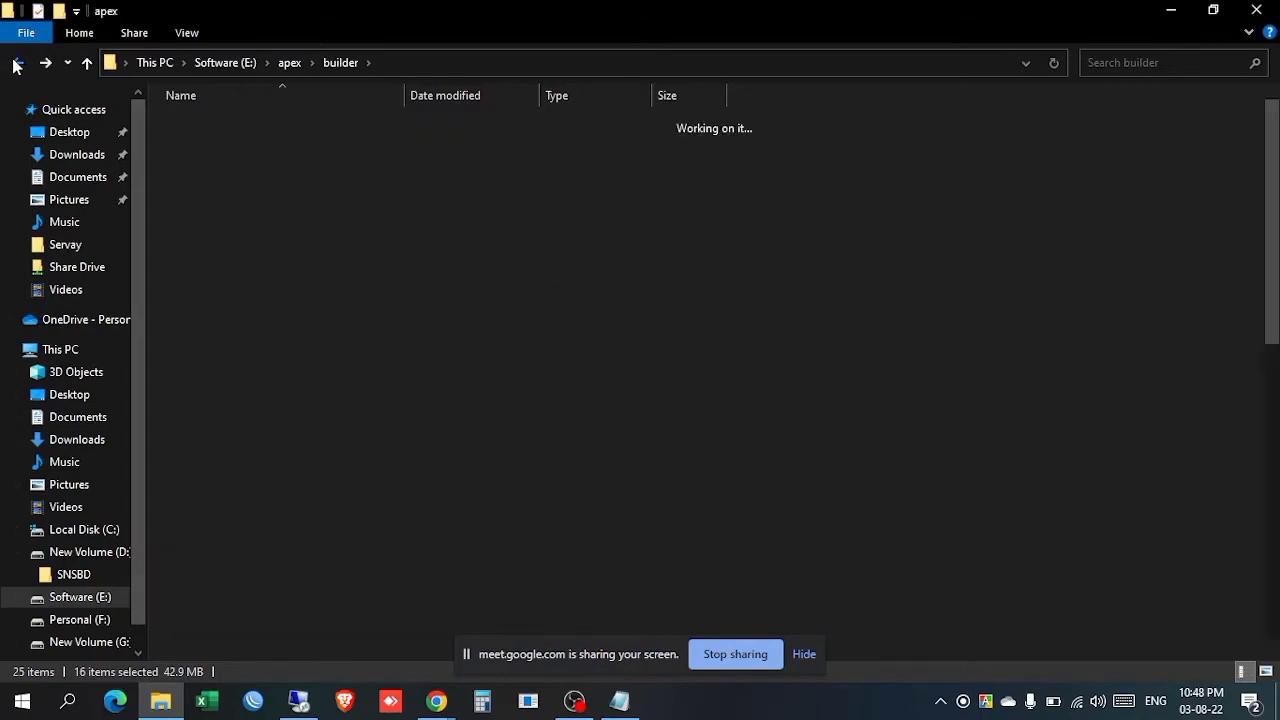
left_click(17, 63)
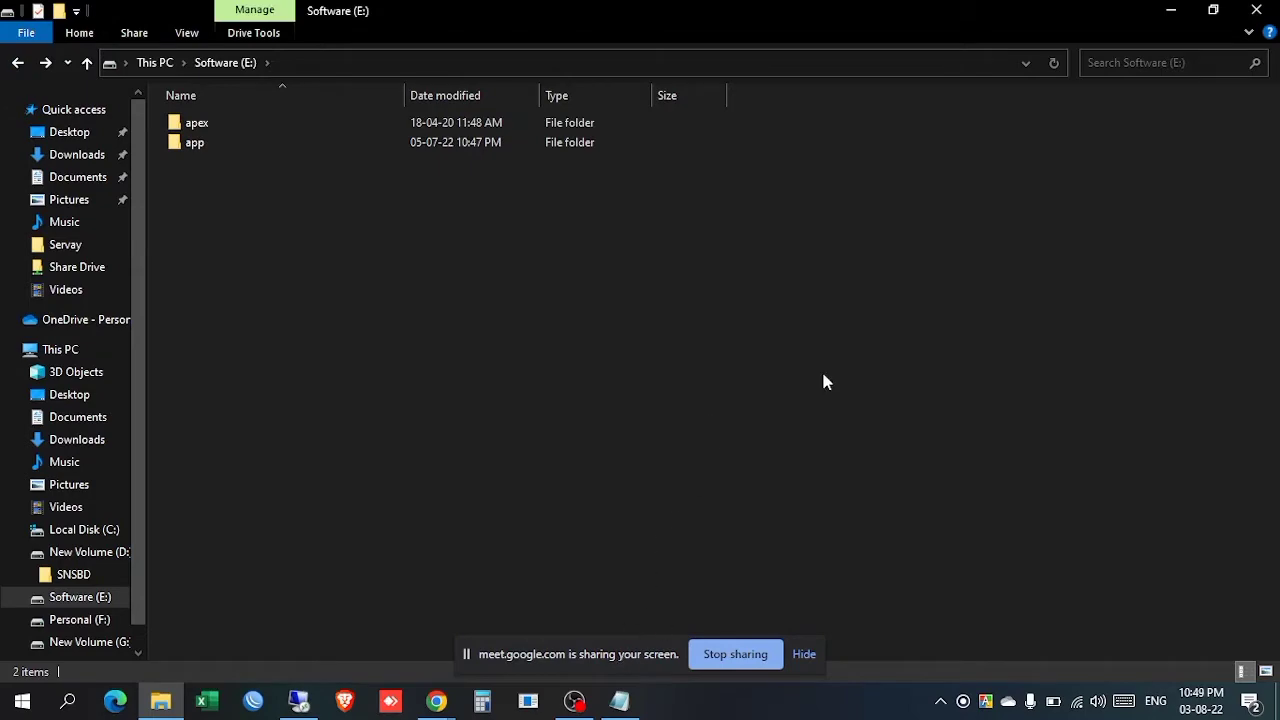
left_click(1170, 10)
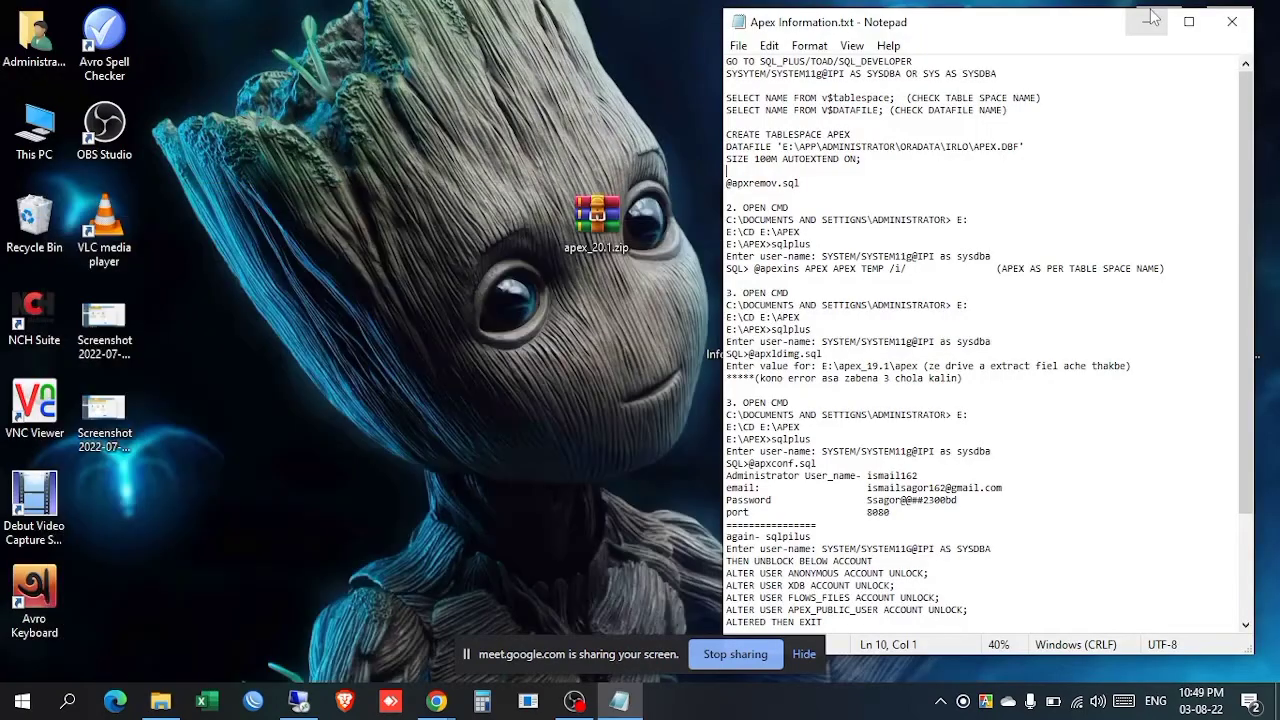
right_click(399, 121)
left_click(416, 174)
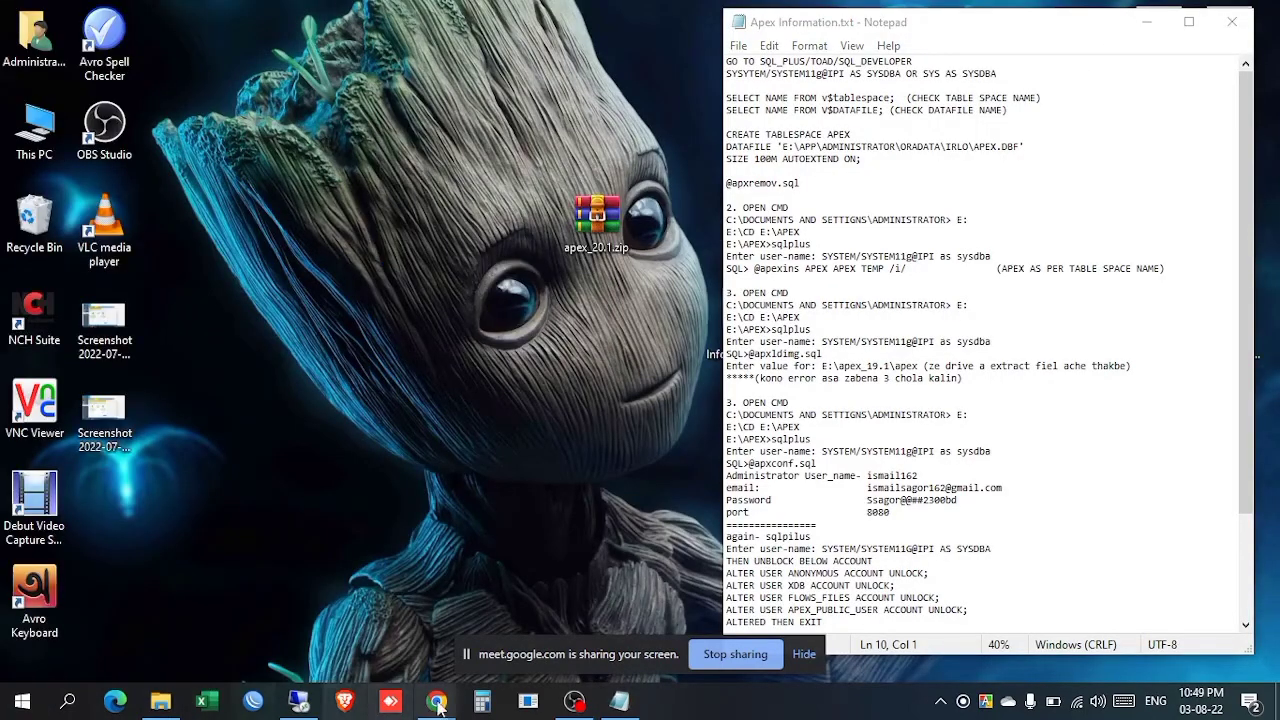
left_click(528, 702)
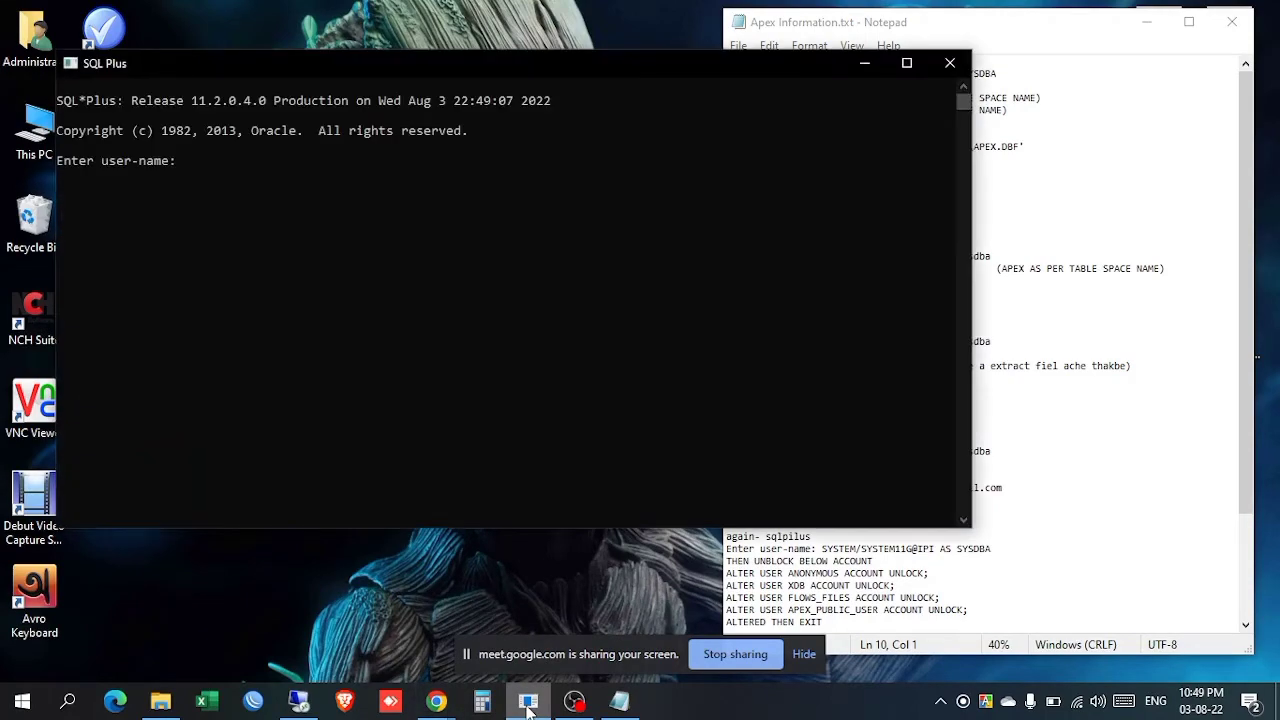
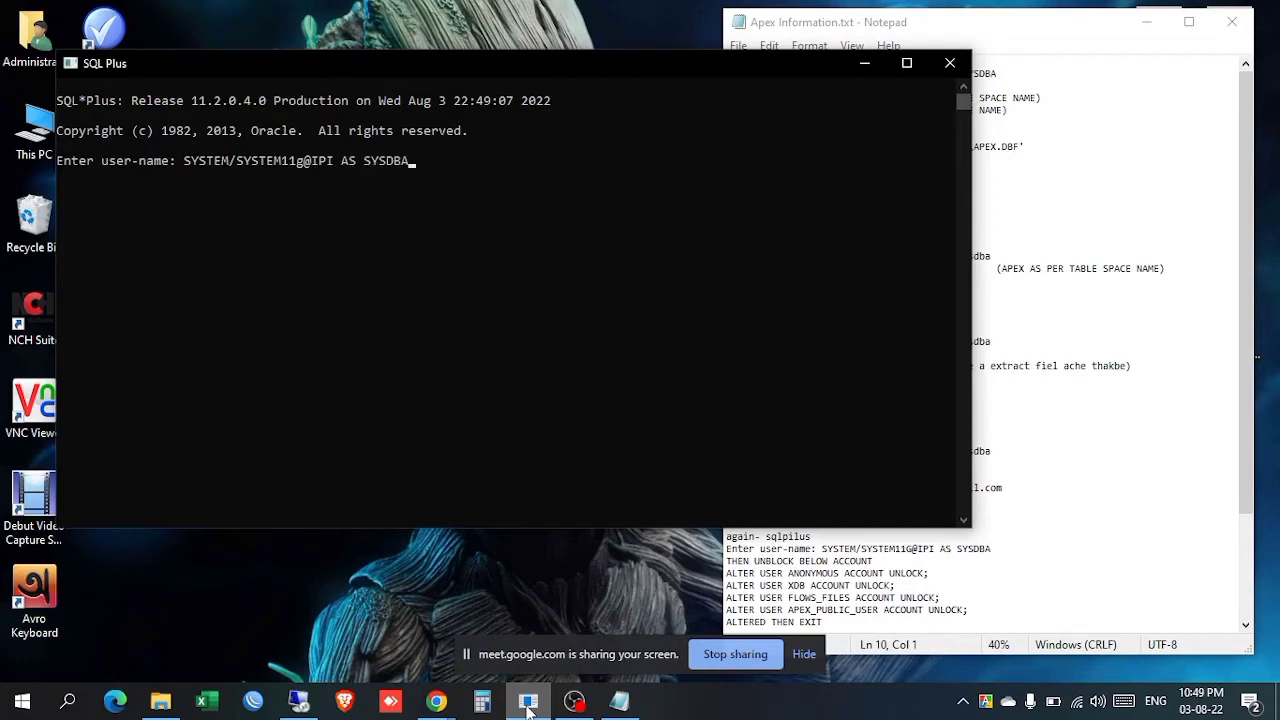
key("Return")
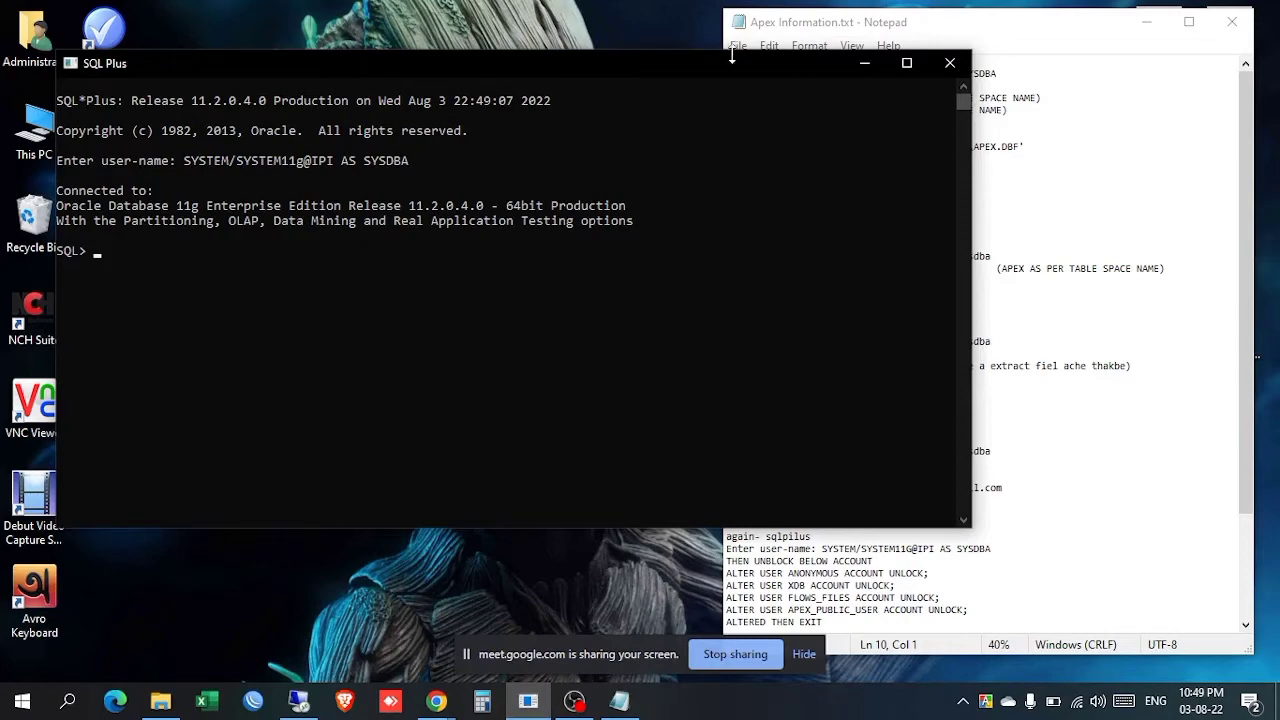
left_click_drag(715, 57, 751, 136)
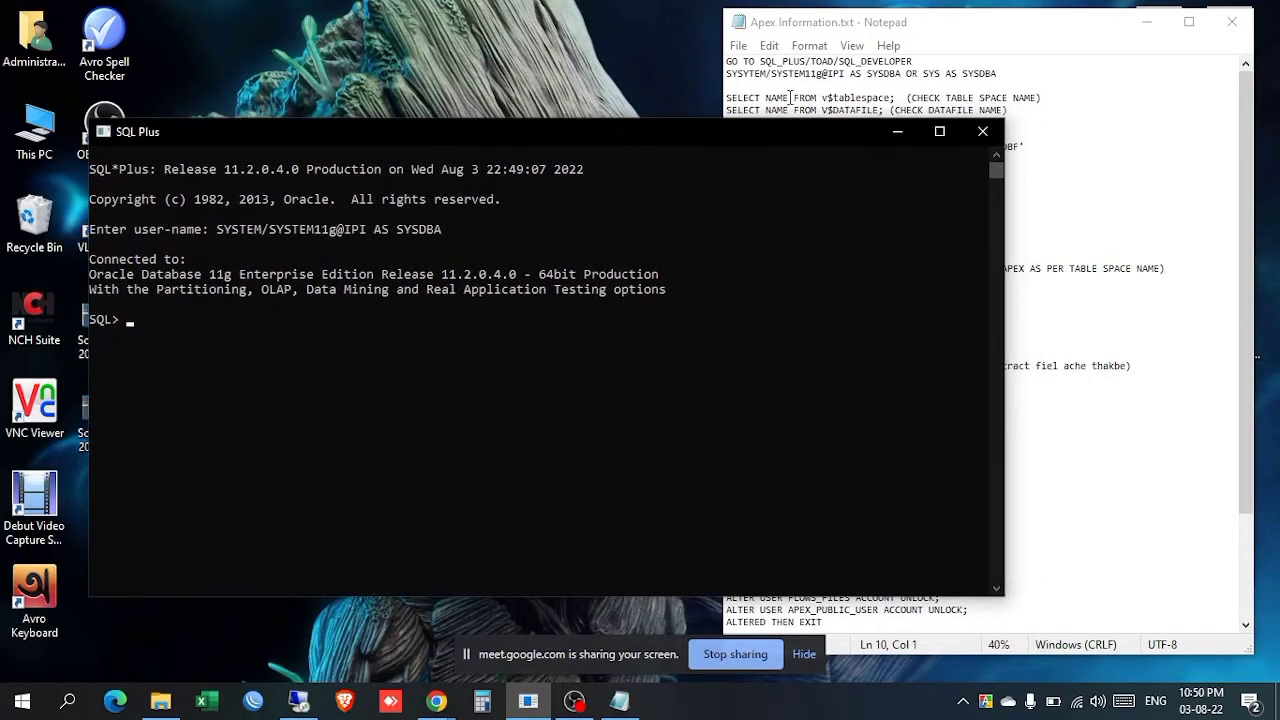
Step: Copy SELECT NAME FROM v$tablespace; from the notes and run it in SQL*Plus
left_click(803, 98)
left_click_drag(893, 98, 727, 91)
key("ctrl+c")
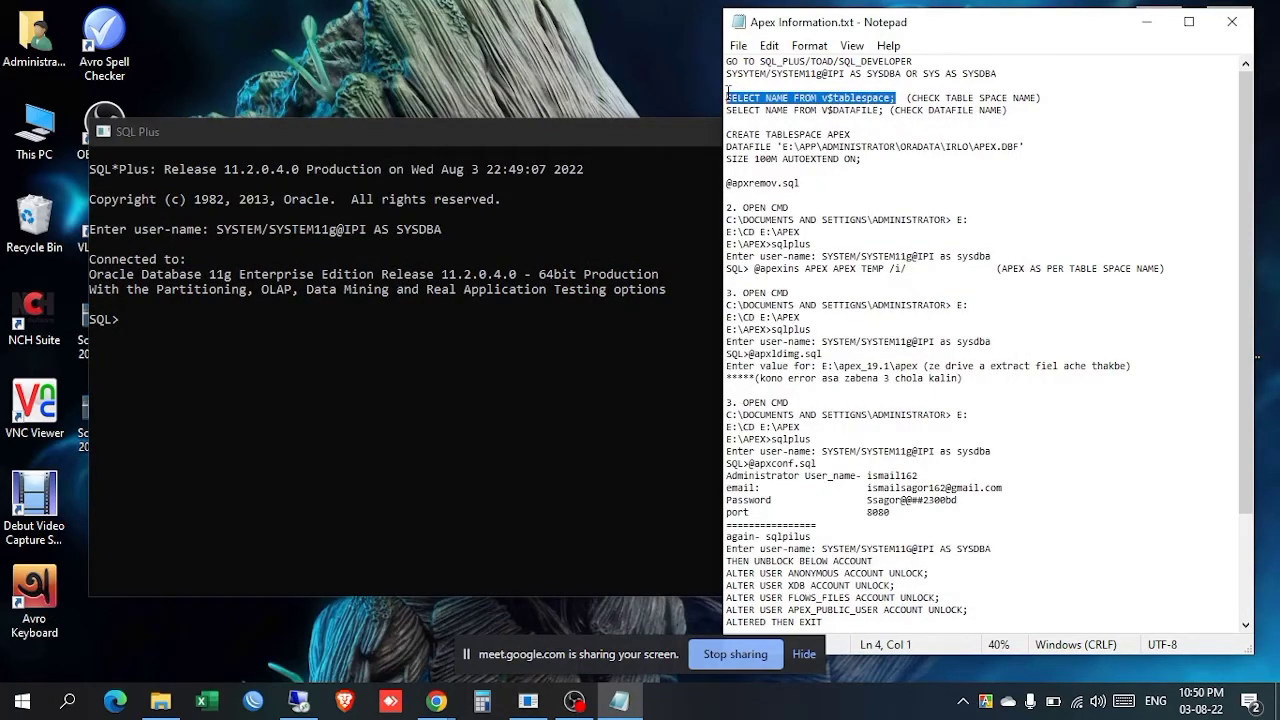
left_click(355, 339)
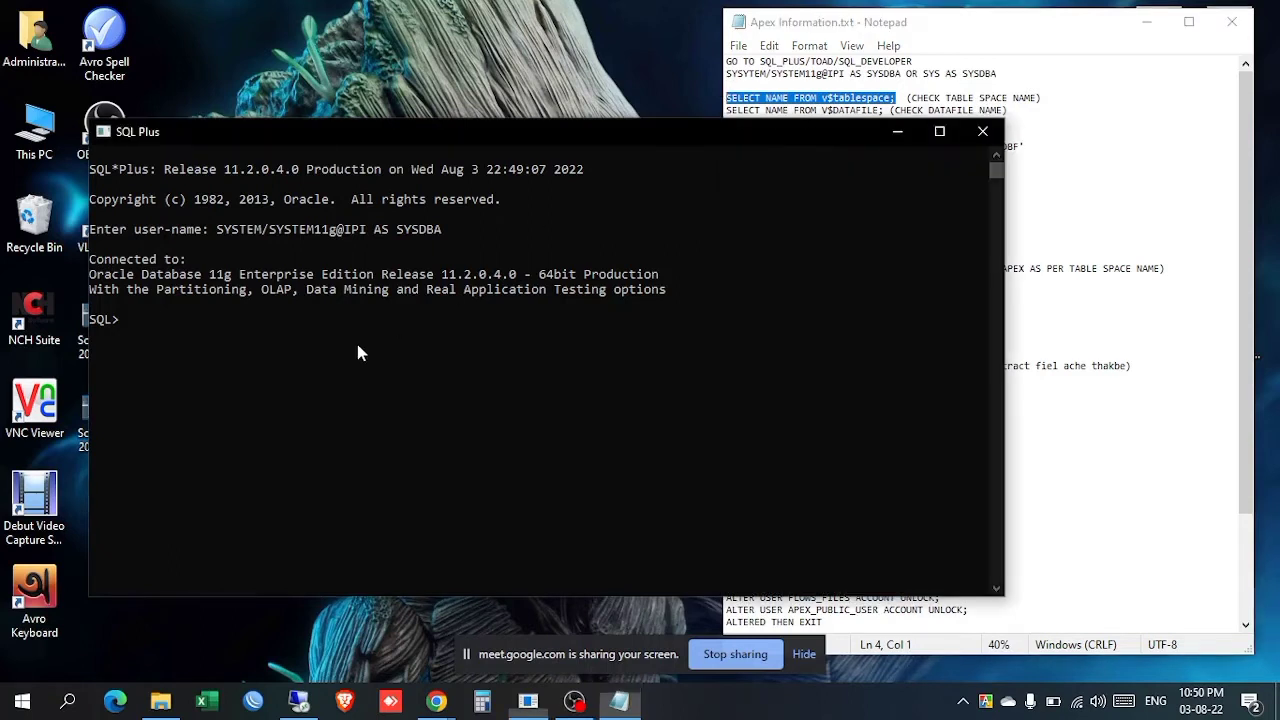
right_click(355, 339)
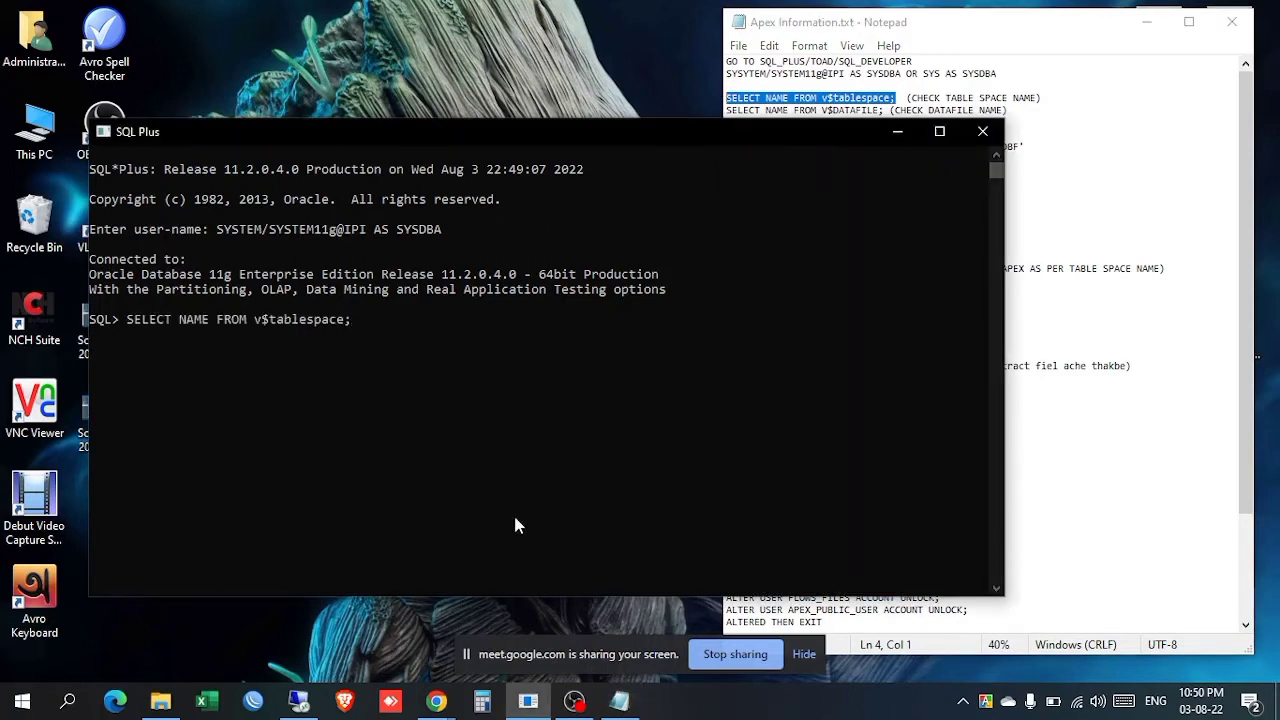
key("Return")
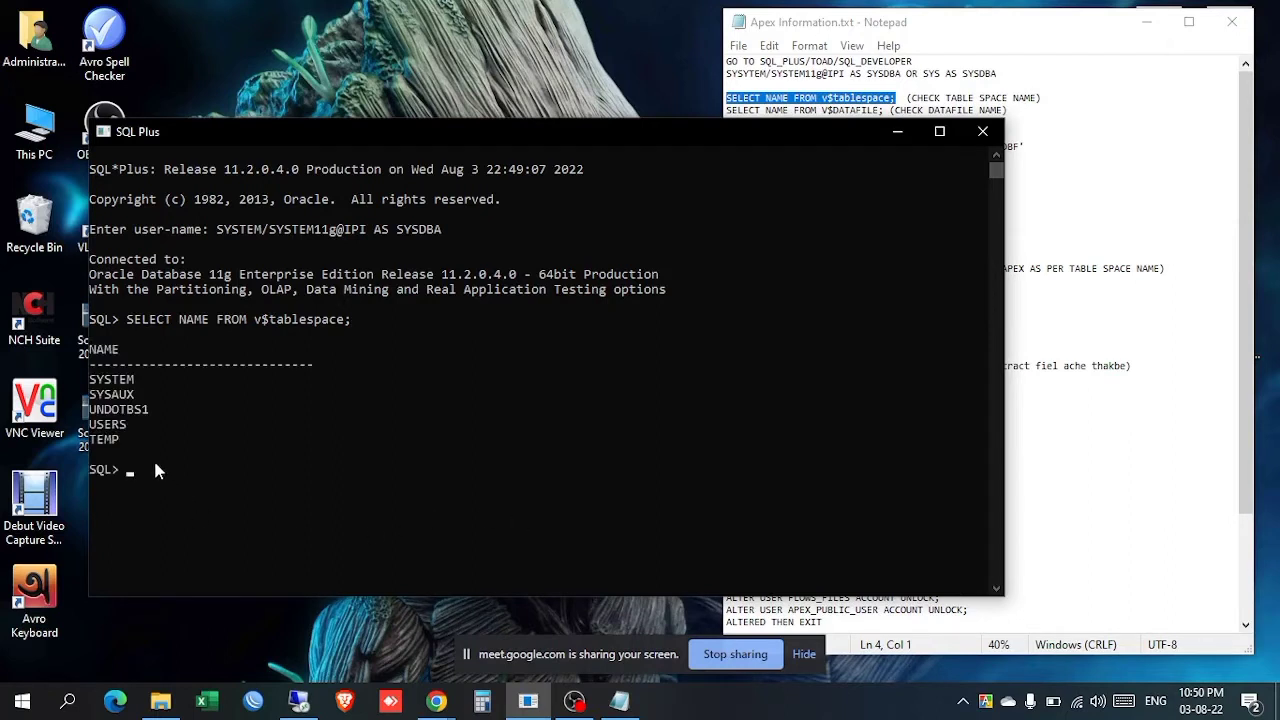
Step: Mark the listed tablespace names, then select the V$DATAFILE query in the notes
left_click_drag(122, 437, 92, 386)
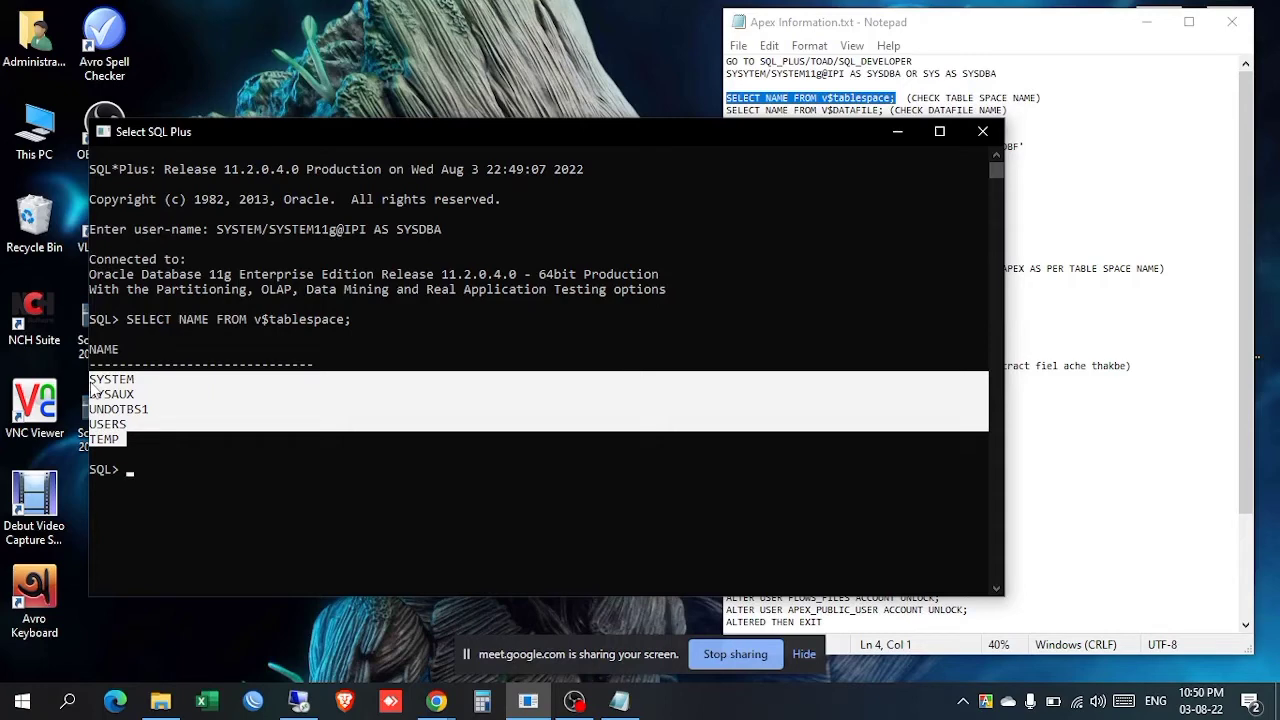
left_click(130, 439)
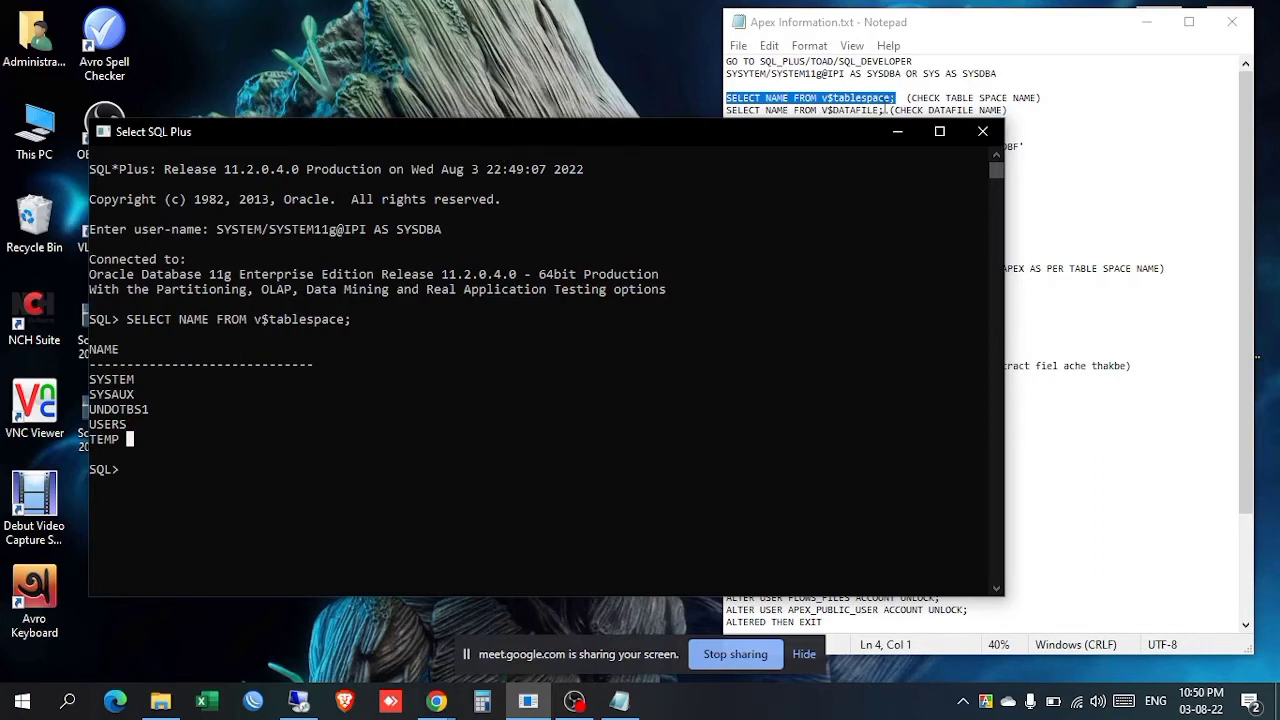
left_click_drag(886, 110, 725, 110)
key("ctrl+c")
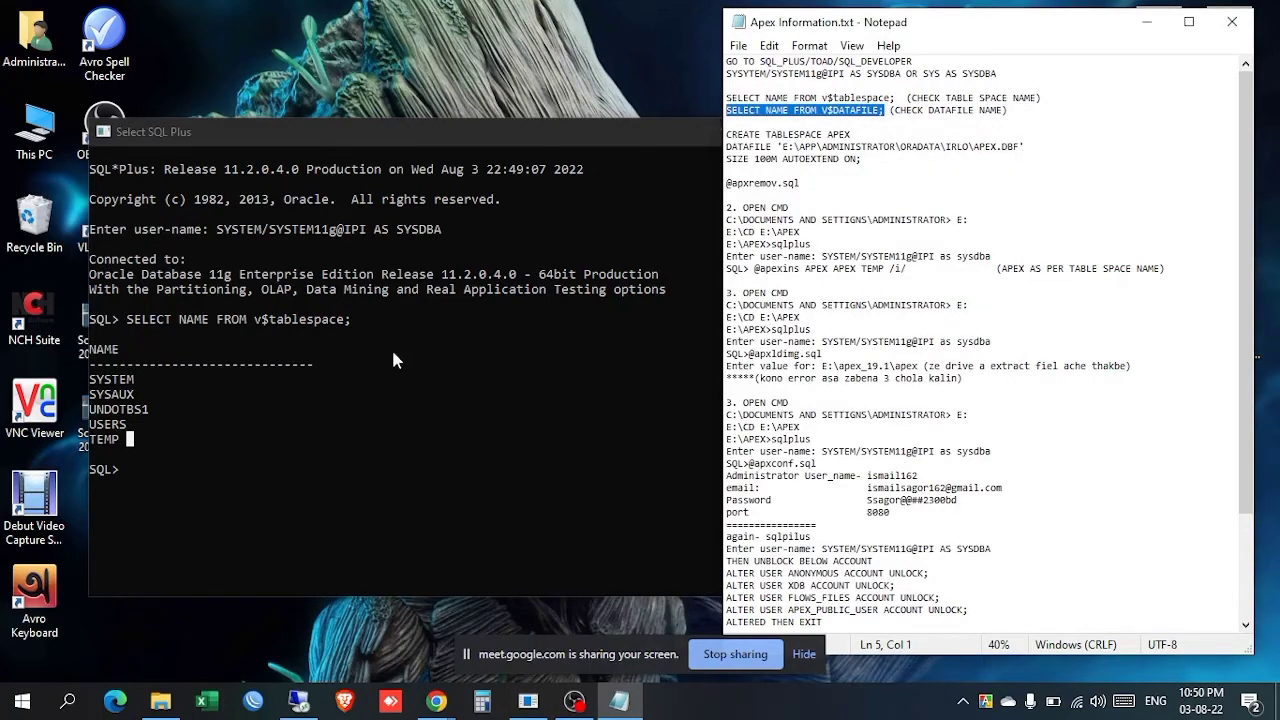
Step: Paste and run SELECT NAME FROM V$DATAFILE; in SQL*Plus, then open This PC
left_click(258, 463)
key("Escape")
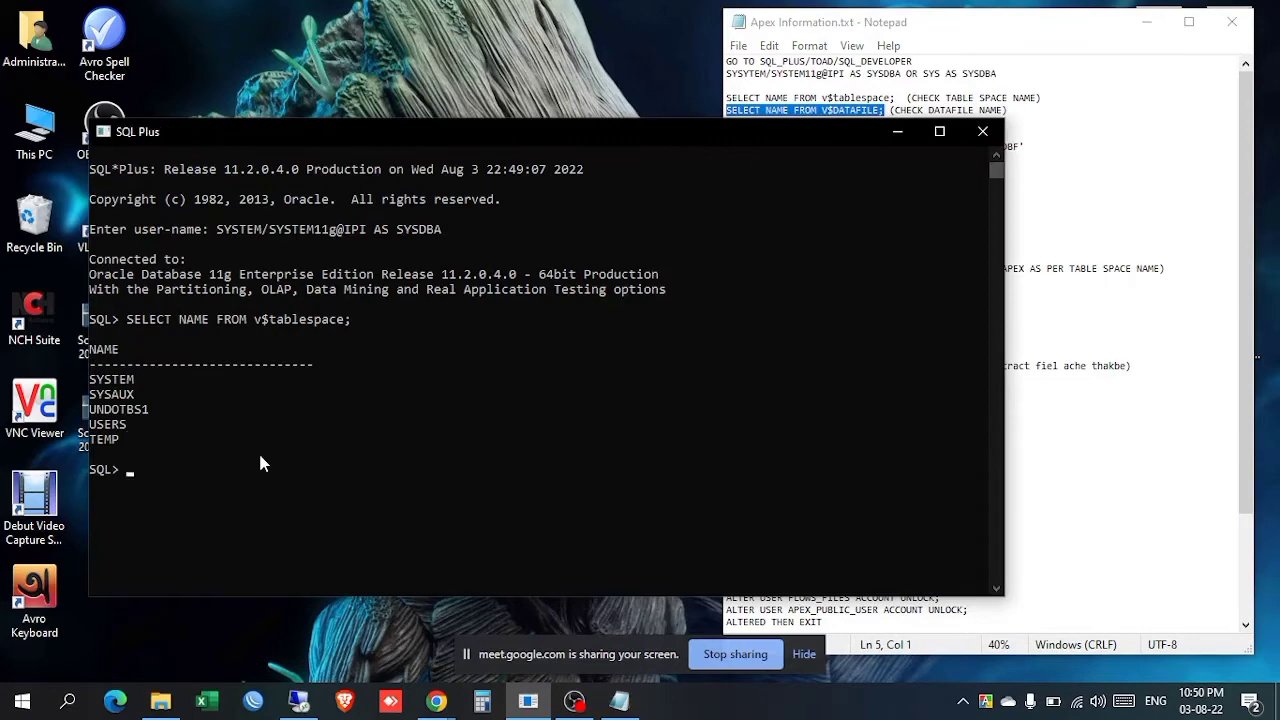
left_click(810, 30)
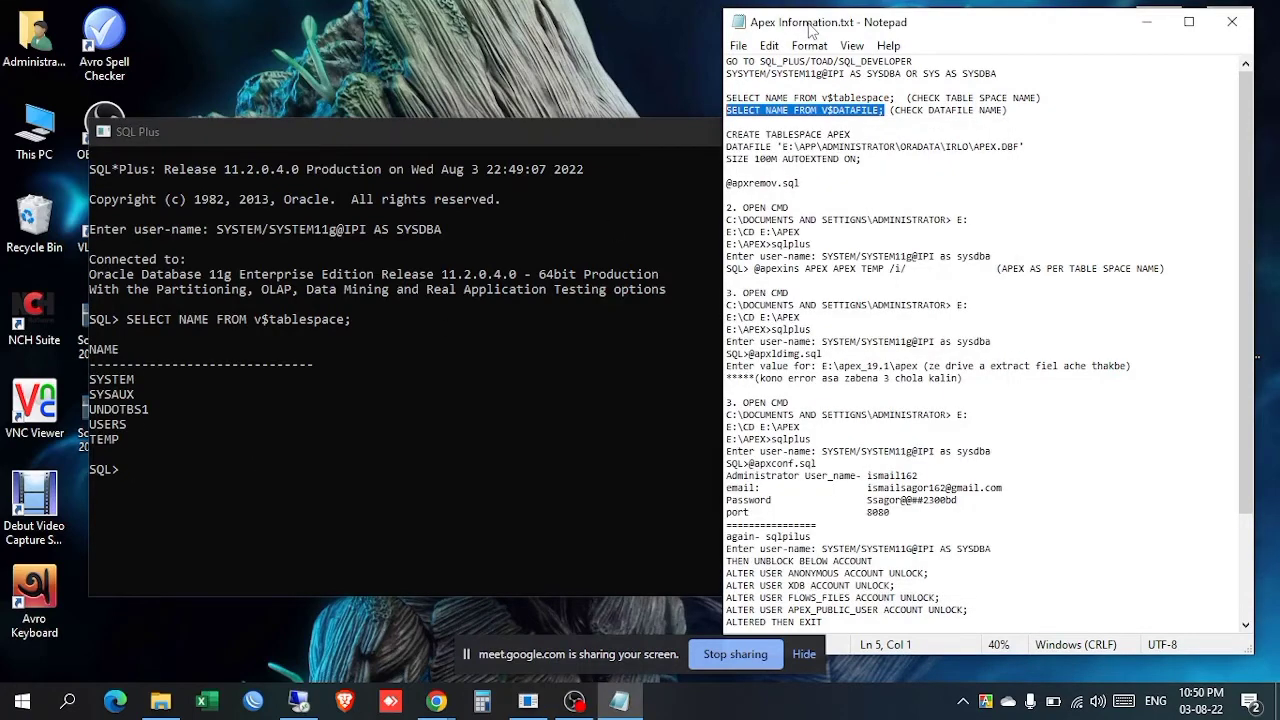
left_click(302, 379)
right_click(302, 379)
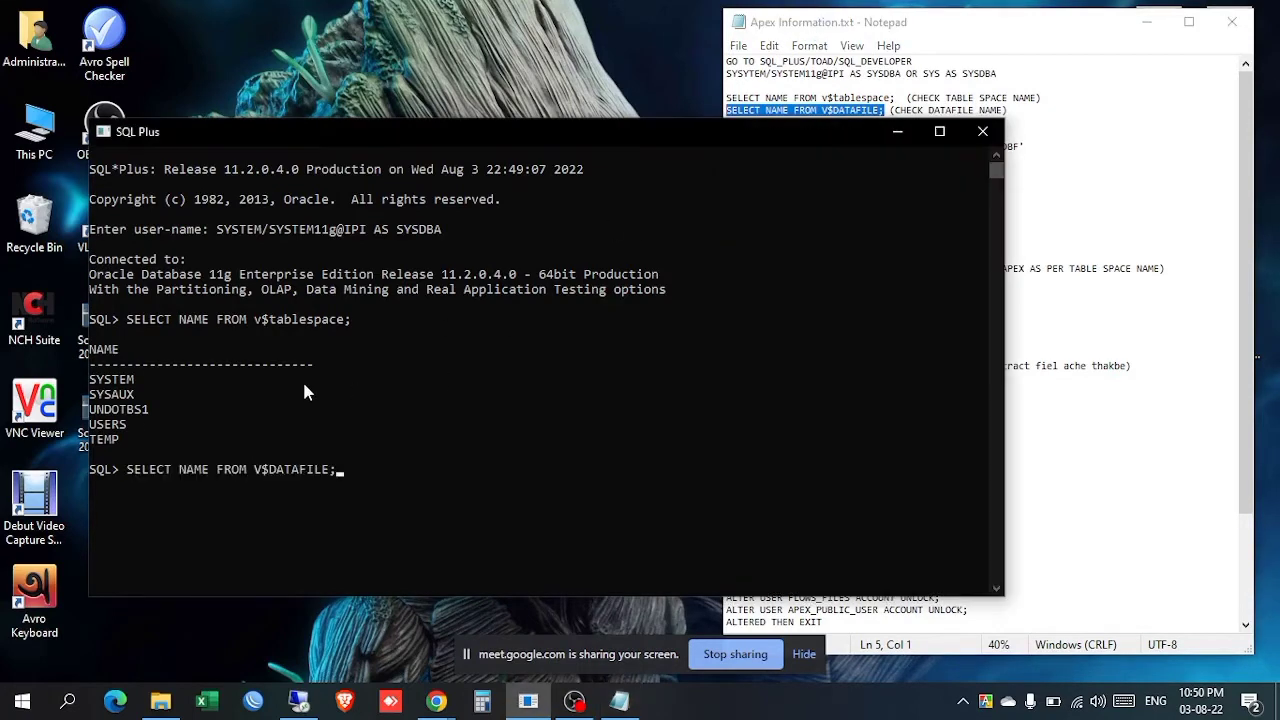
key("Return")
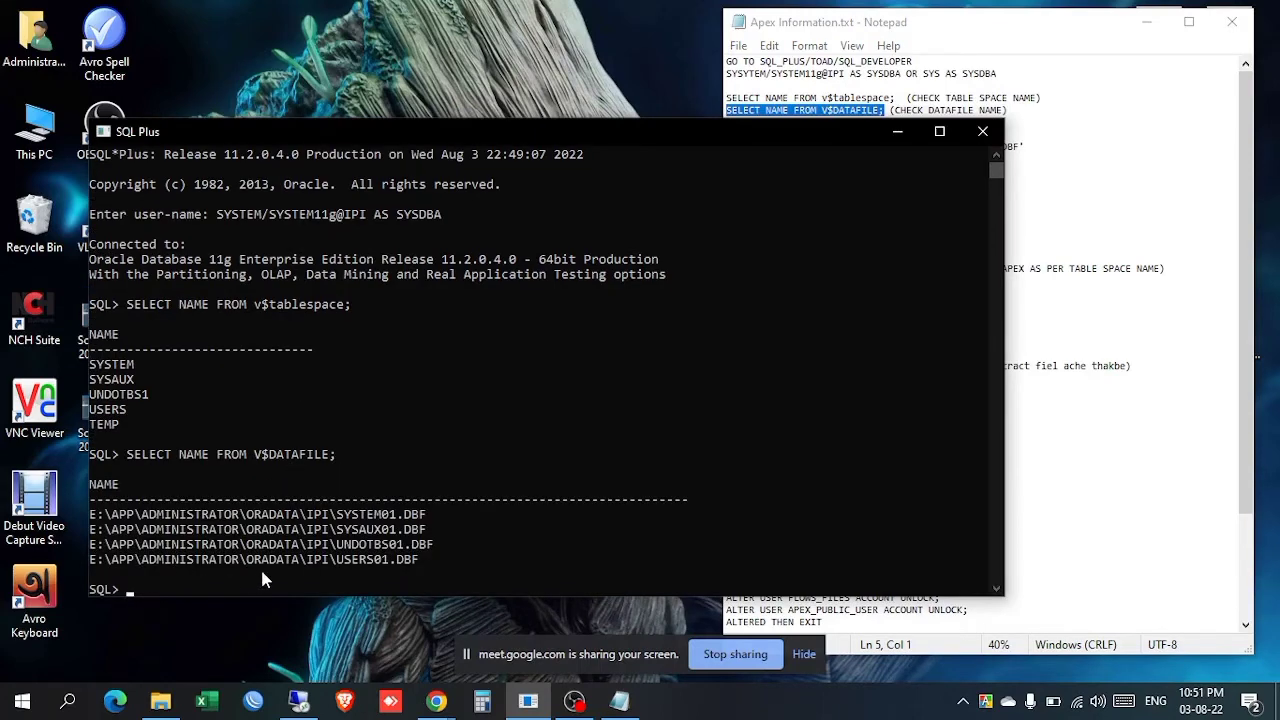
left_click(889, 28)
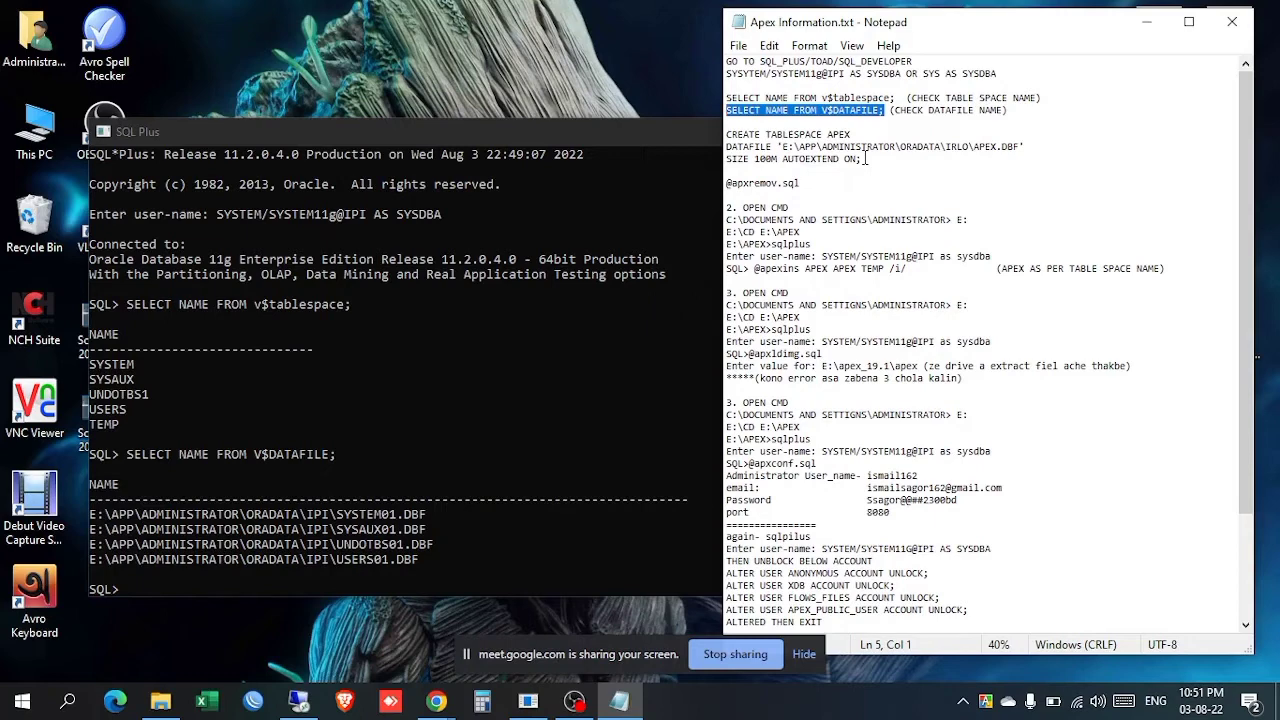
double_click(34, 125)
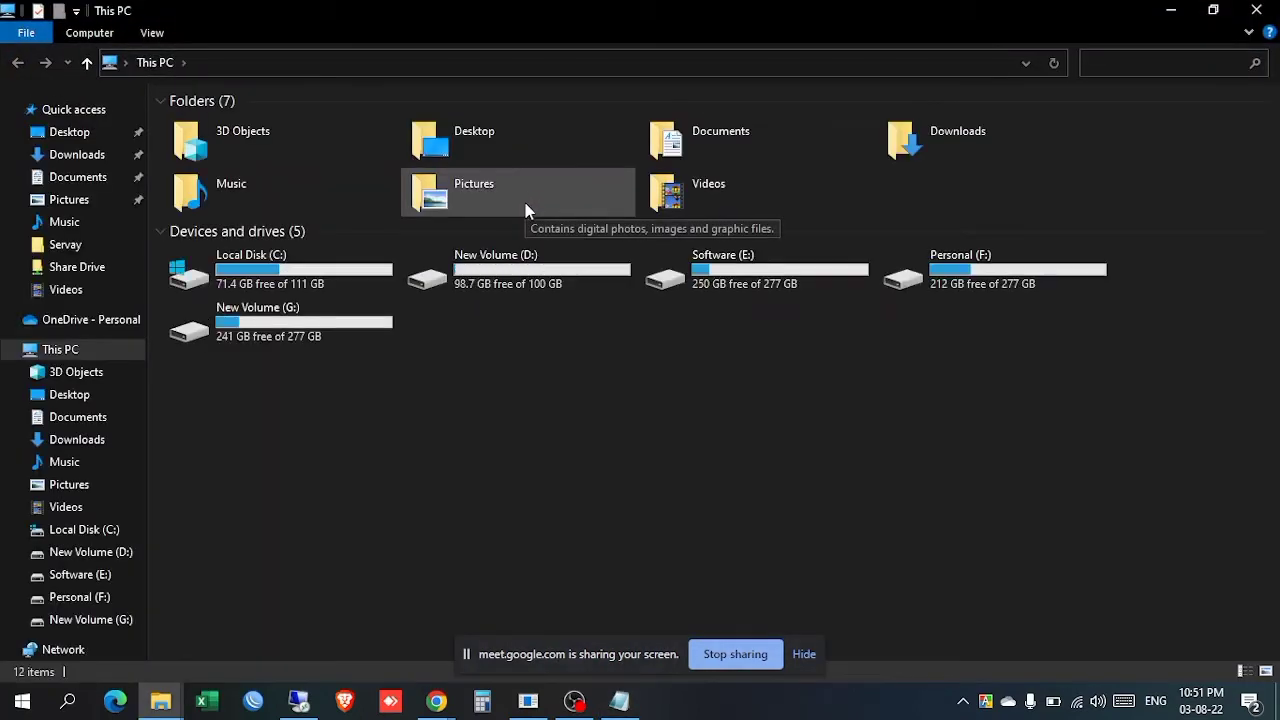
Step: Navigate to Software (E:) > app > Administrator and restore the Explorer window to a smaller size
double_click(730, 280)
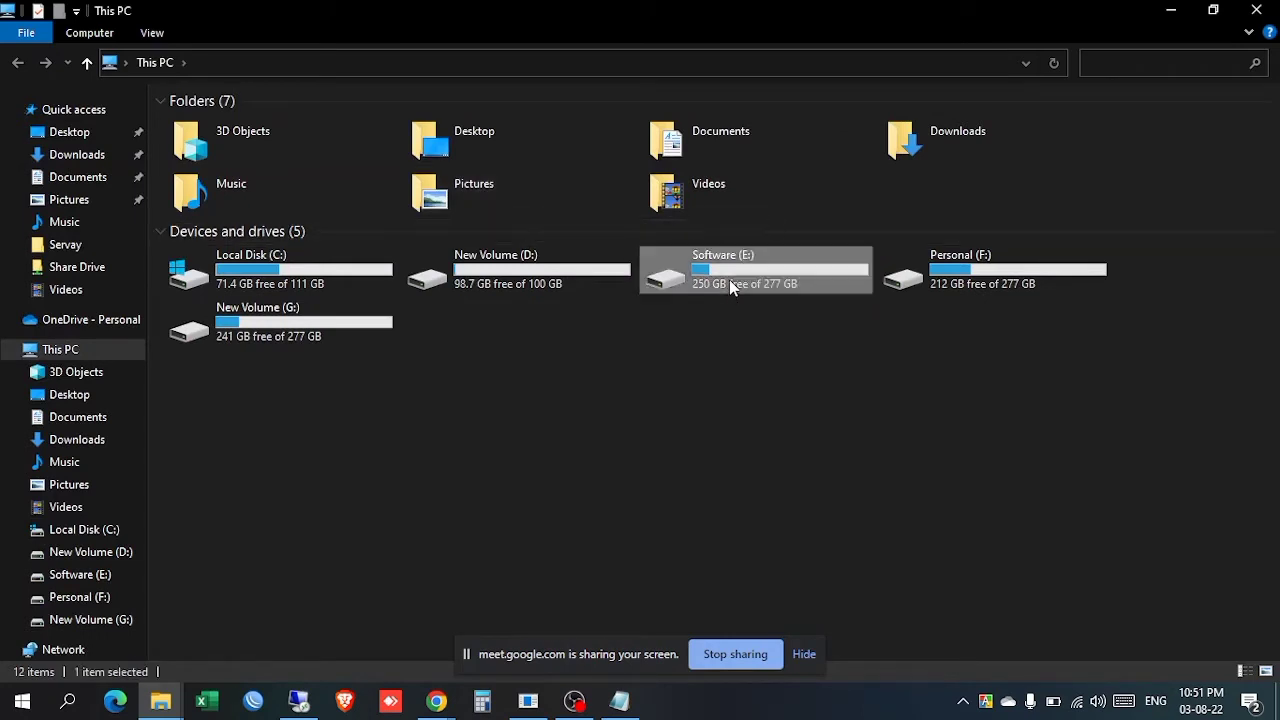
double_click(294, 137)
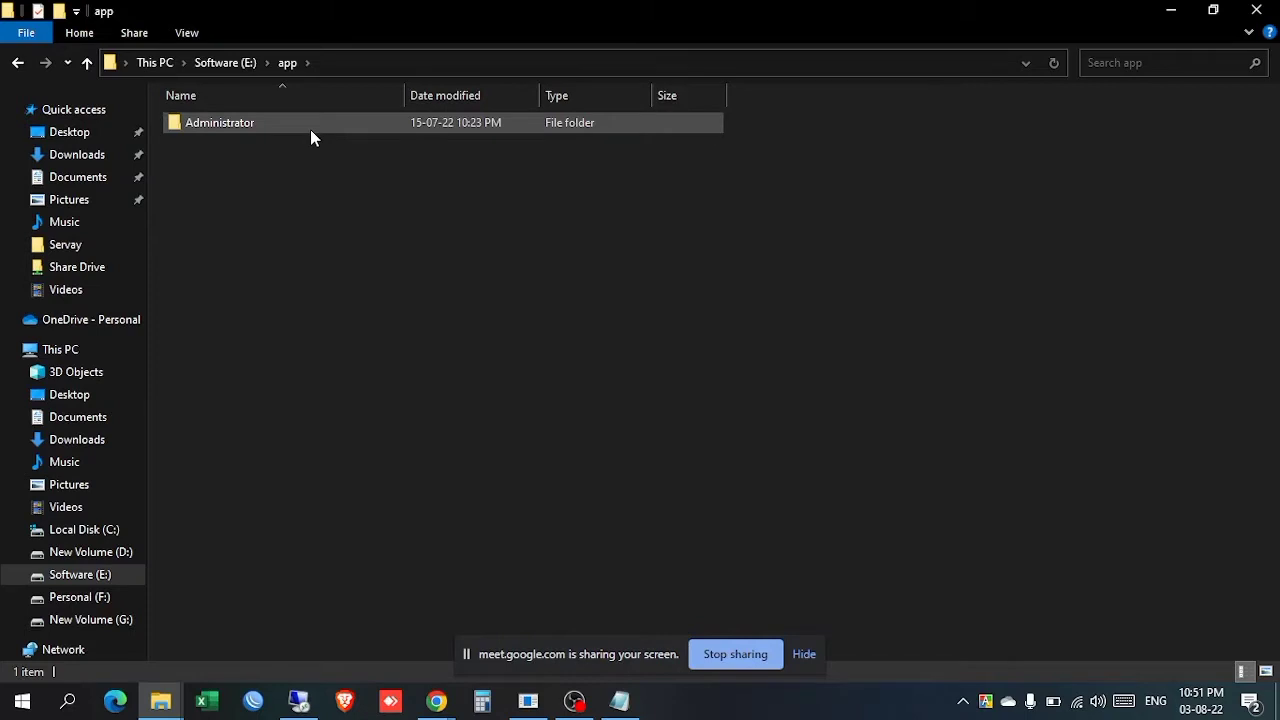
double_click(311, 131)
left_click(231, 63)
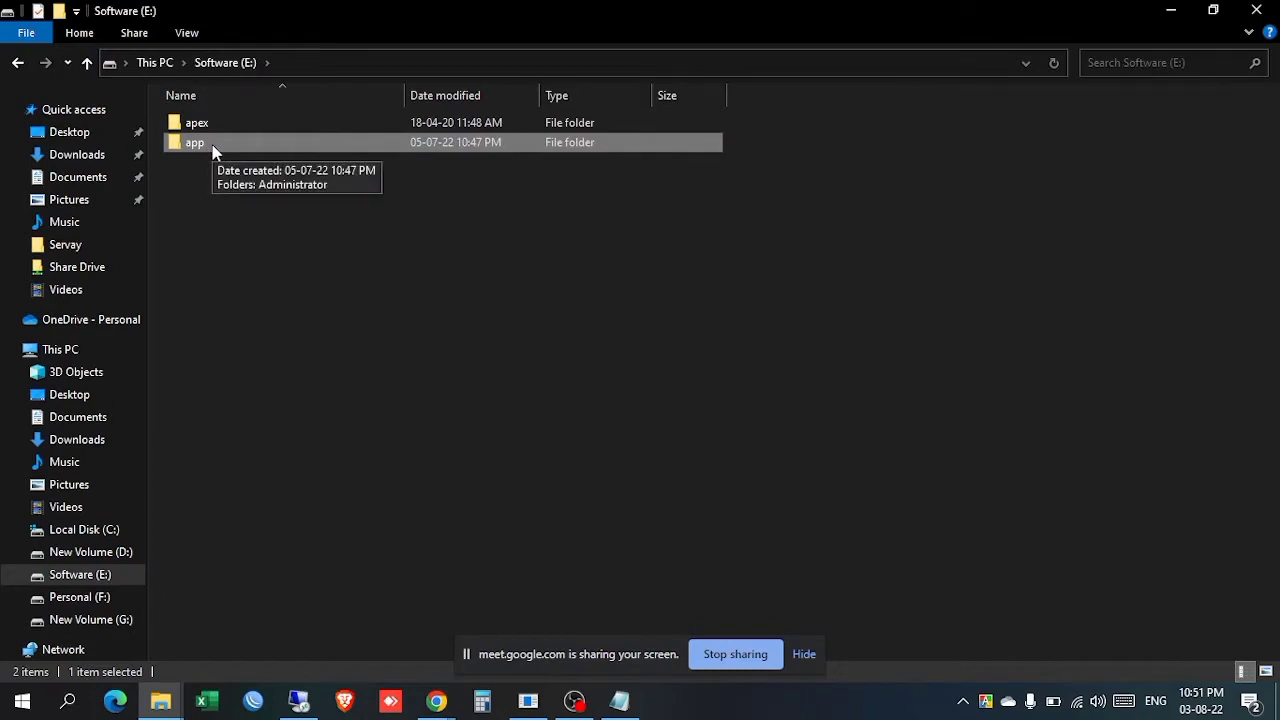
double_click(195, 143)
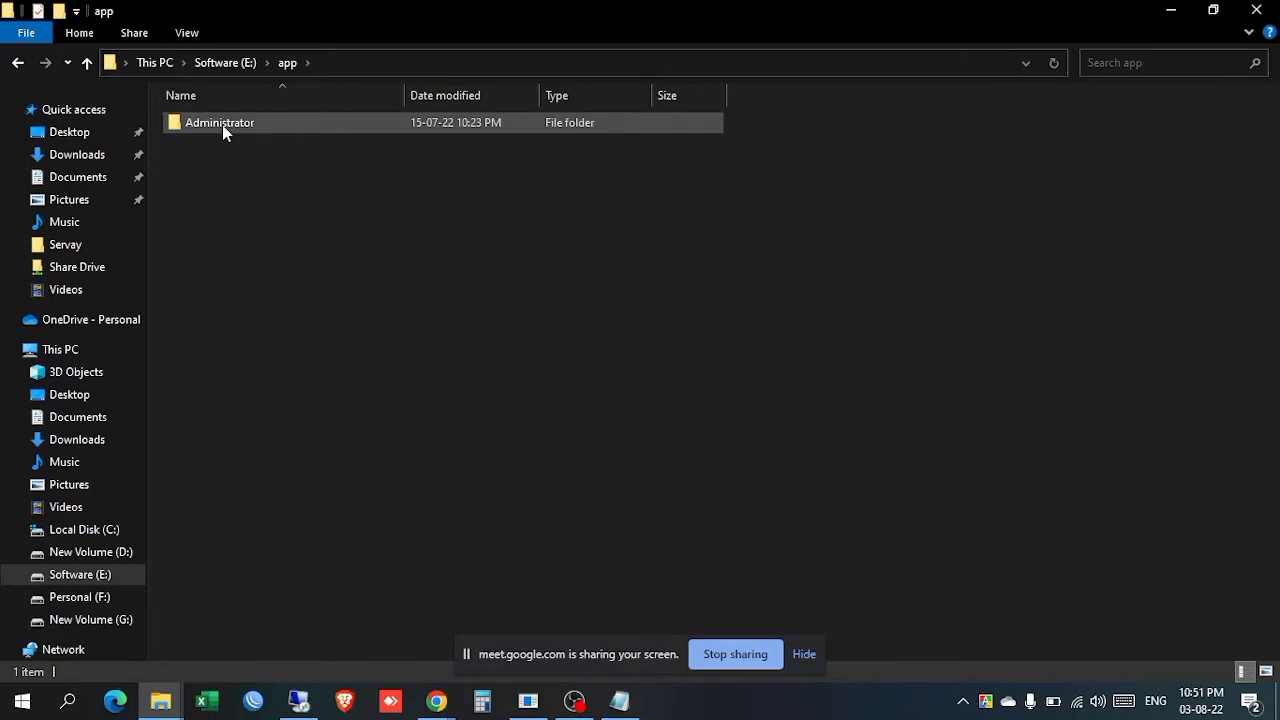
double_click(222, 125)
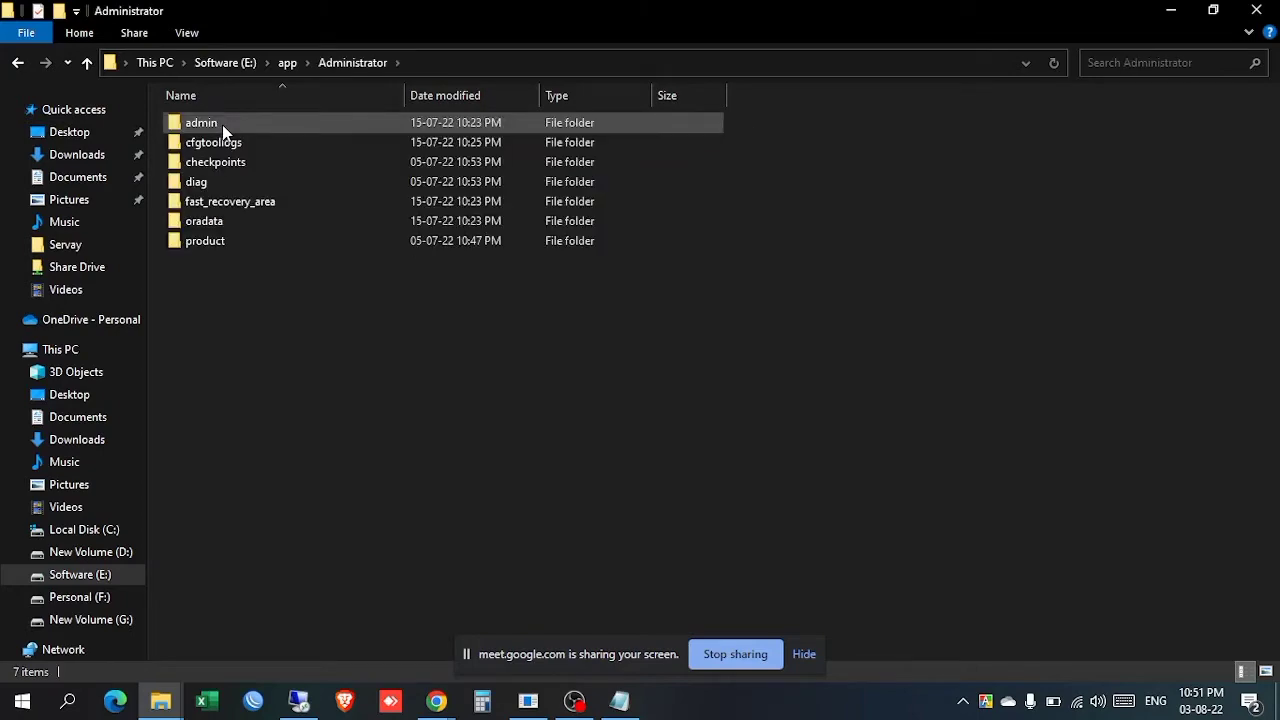
double_click(474, 6)
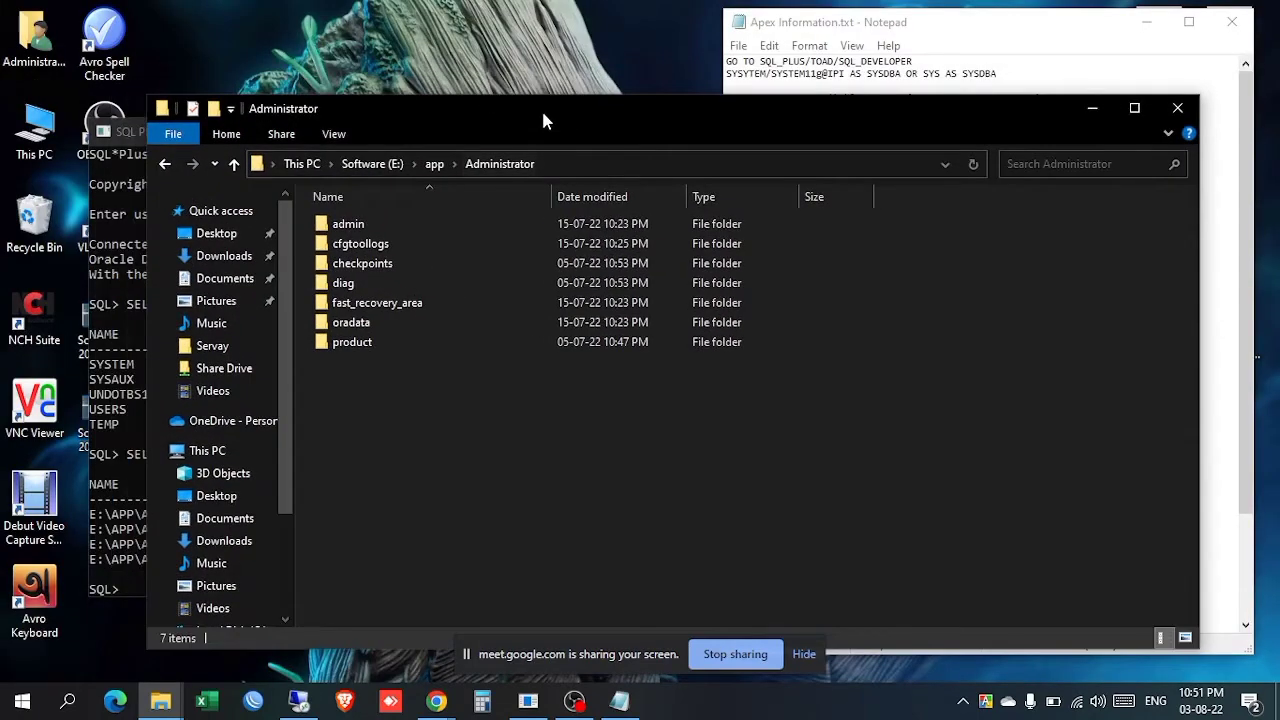
left_click_drag(541, 110, 533, 186)
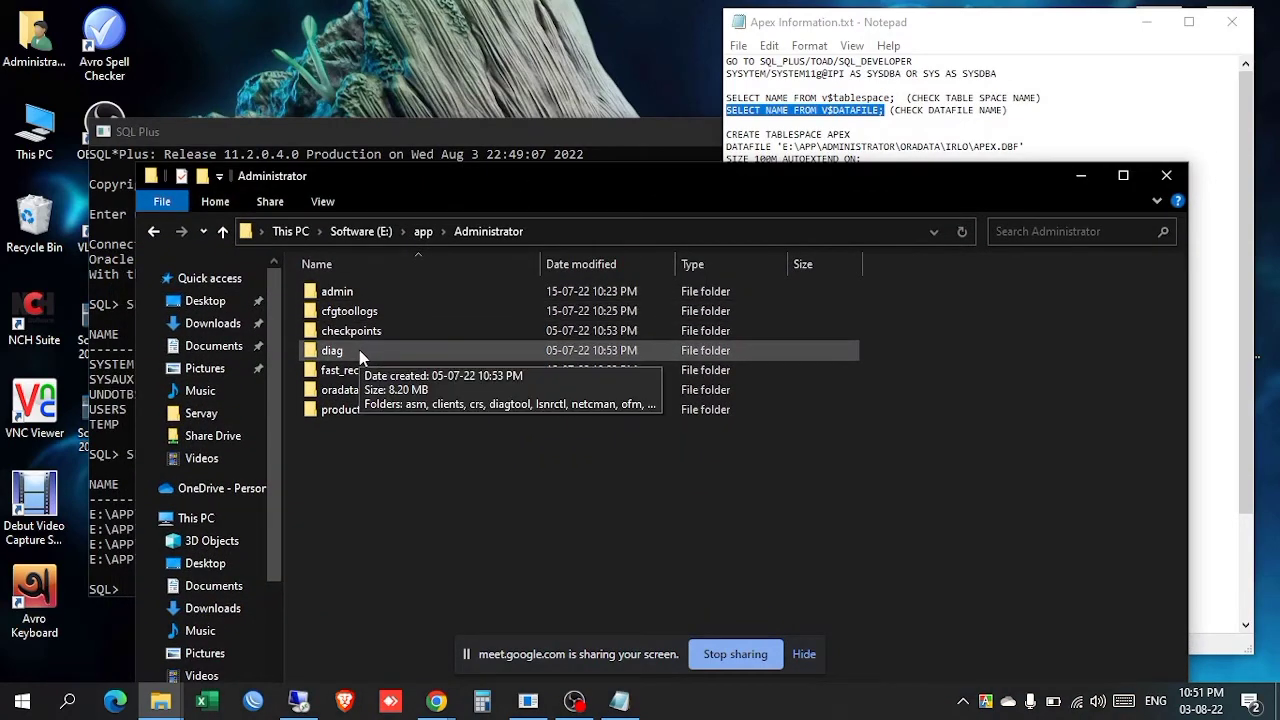
Step: Open oradata > IPI, then start editing the IRLO folder name in the notes' datafile path
double_click(359, 390)
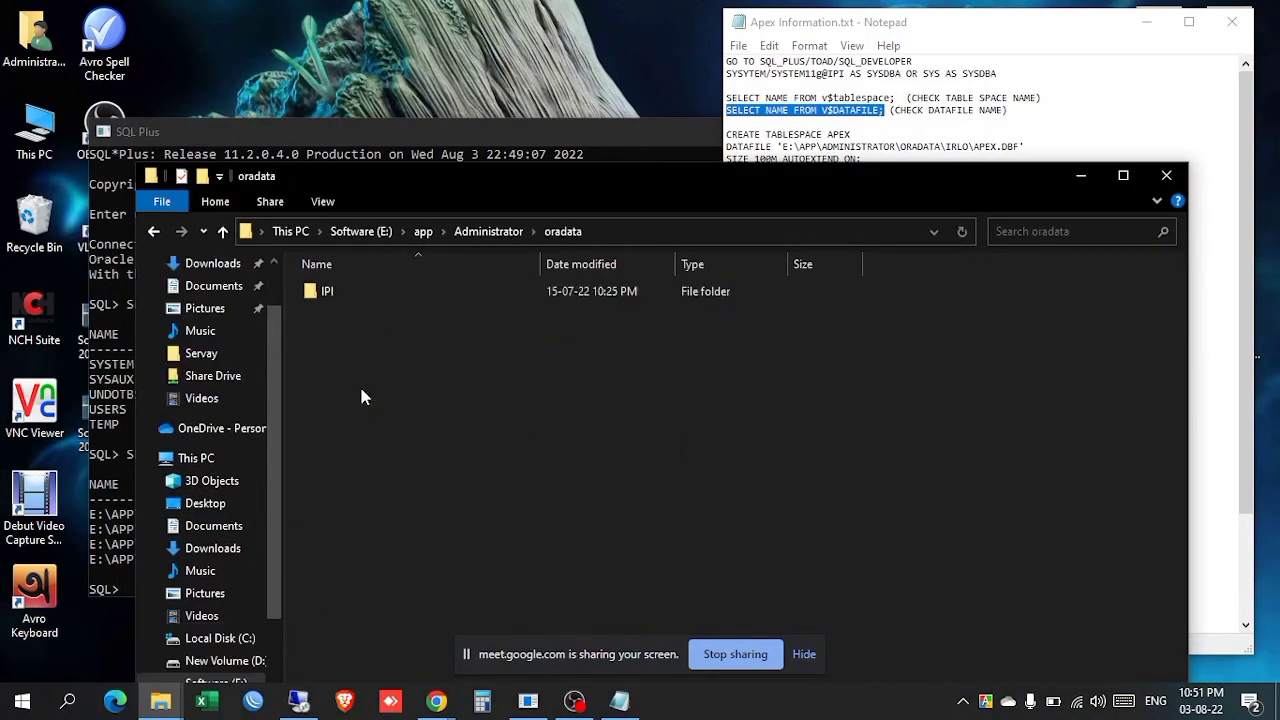
double_click(366, 290)
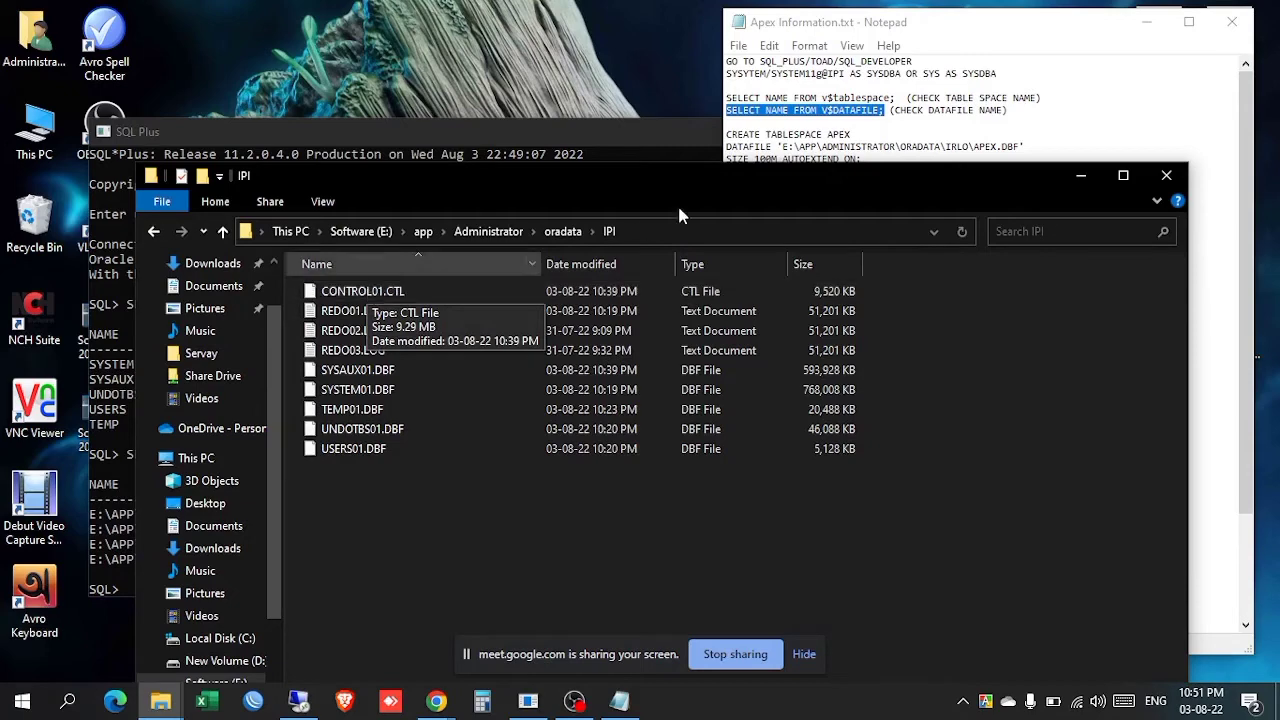
double_click(955, 146)
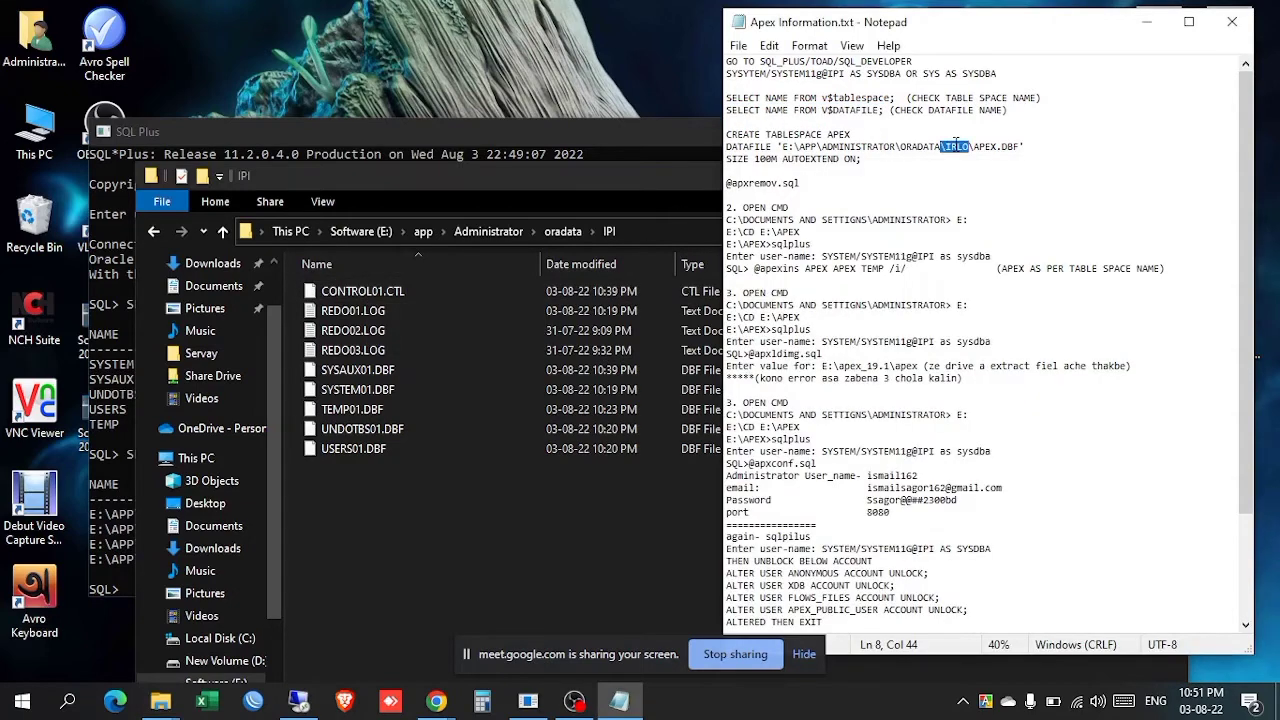
left_click(955, 146)
Step: Correct the DATAFILE path to end in \IPI\APEX.DBF and save the notes
key("BackSpace")
key("Delete")
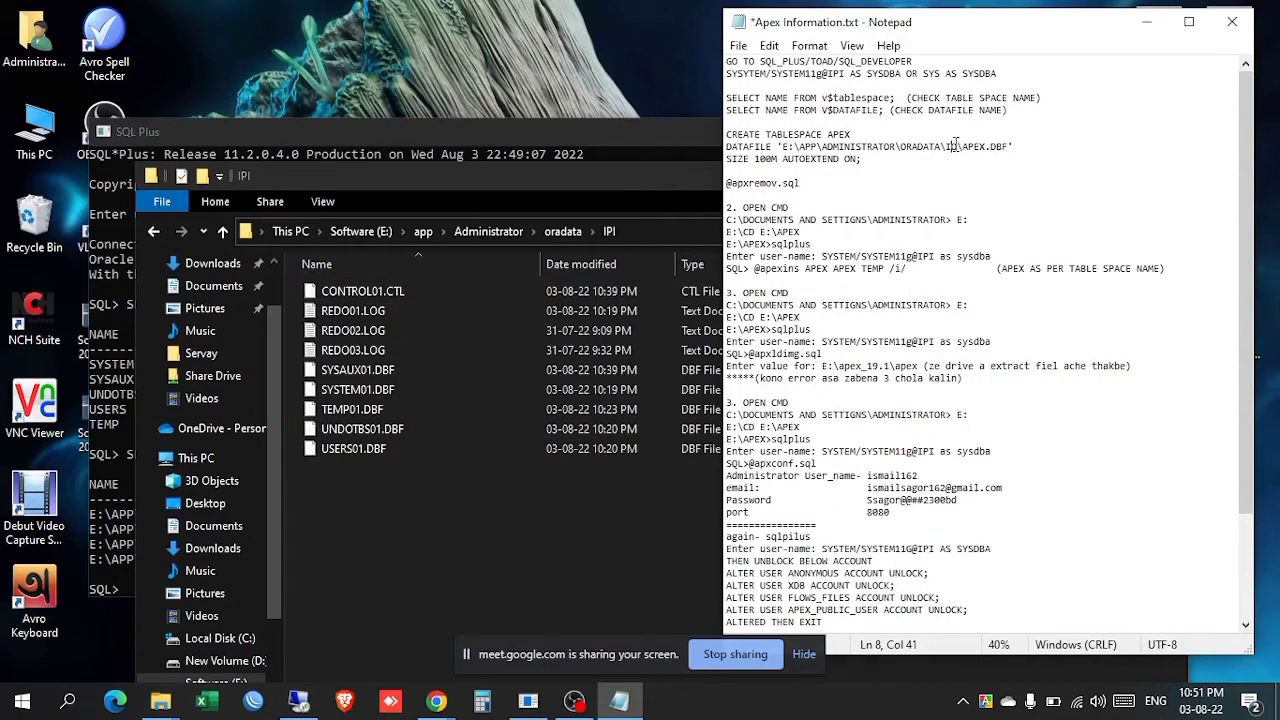
key("Delete")
type("PI")
key("ctrl+s")
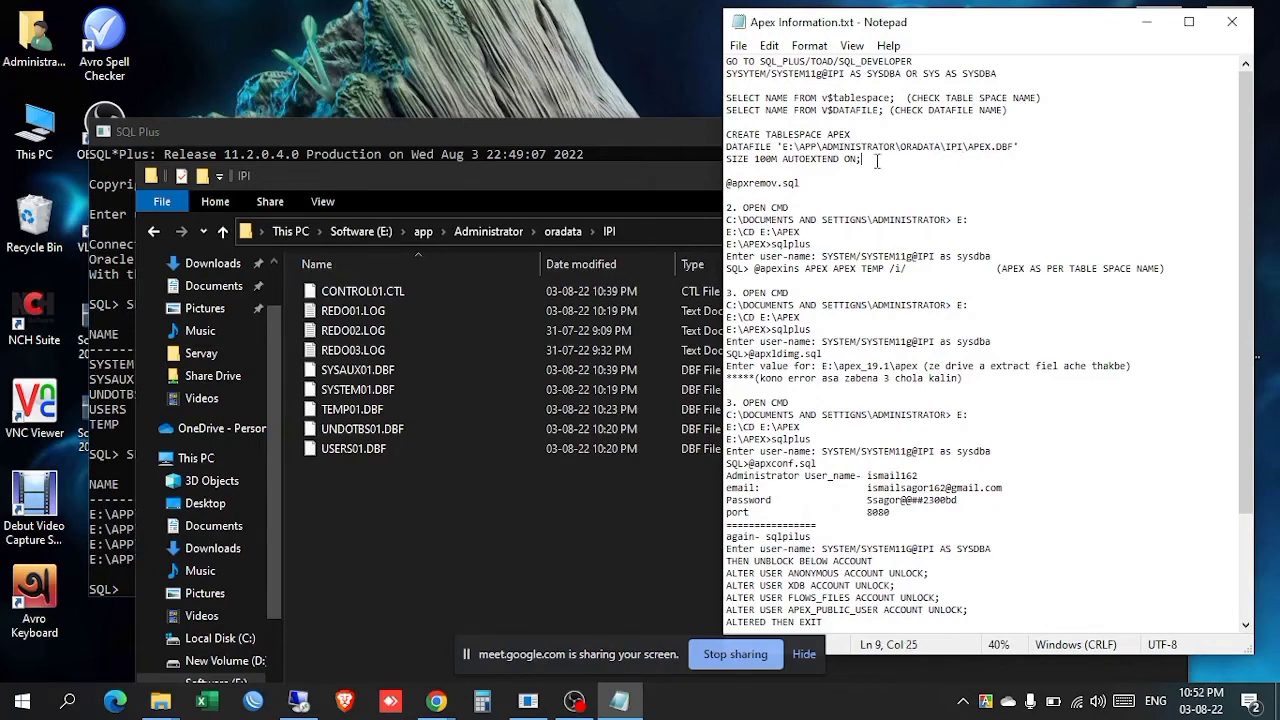
Step: Copy the CREATE TABLESPACE APEX statement for use in SQL*Plus
left_click_drag(878, 164, 716, 135)
right_click(768, 137)
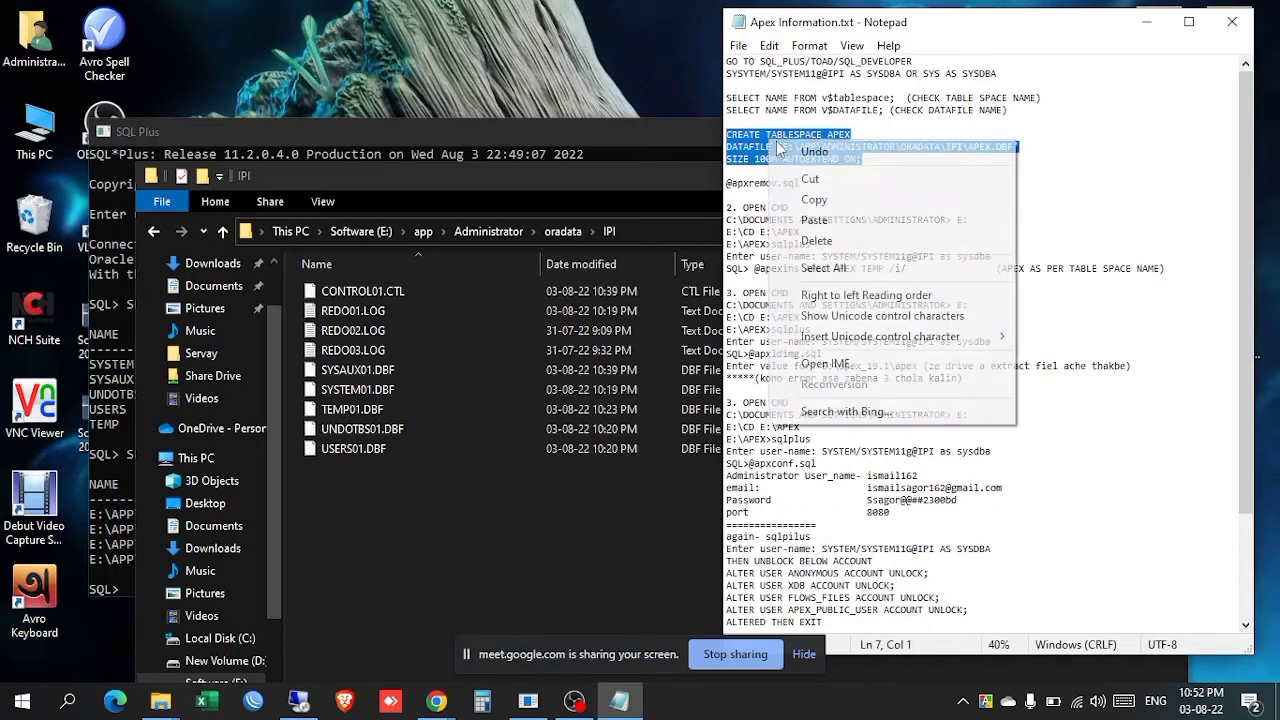
left_click(810, 196)
left_click(545, 712)
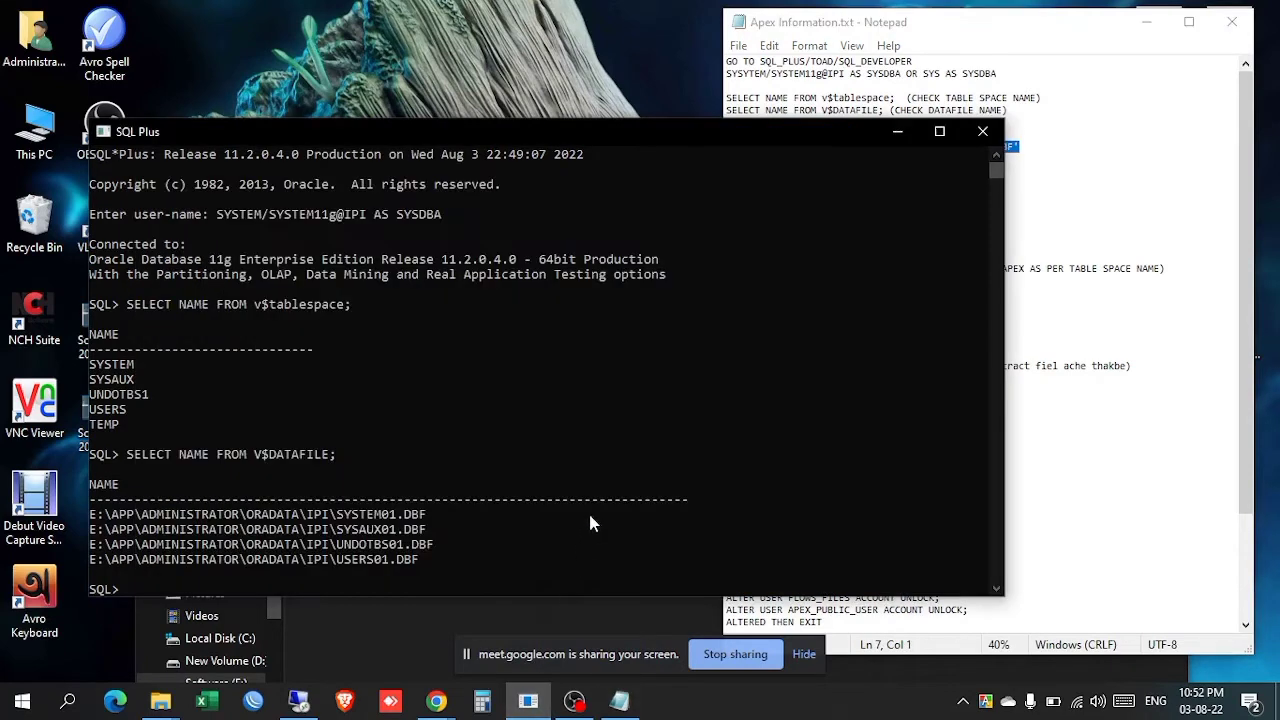
Step: Paste the CREATE TABLESPACE APEX statement (APEX.DBF, 100M, autoextend) into SQL*Plus and run it
right_click(636, 552)
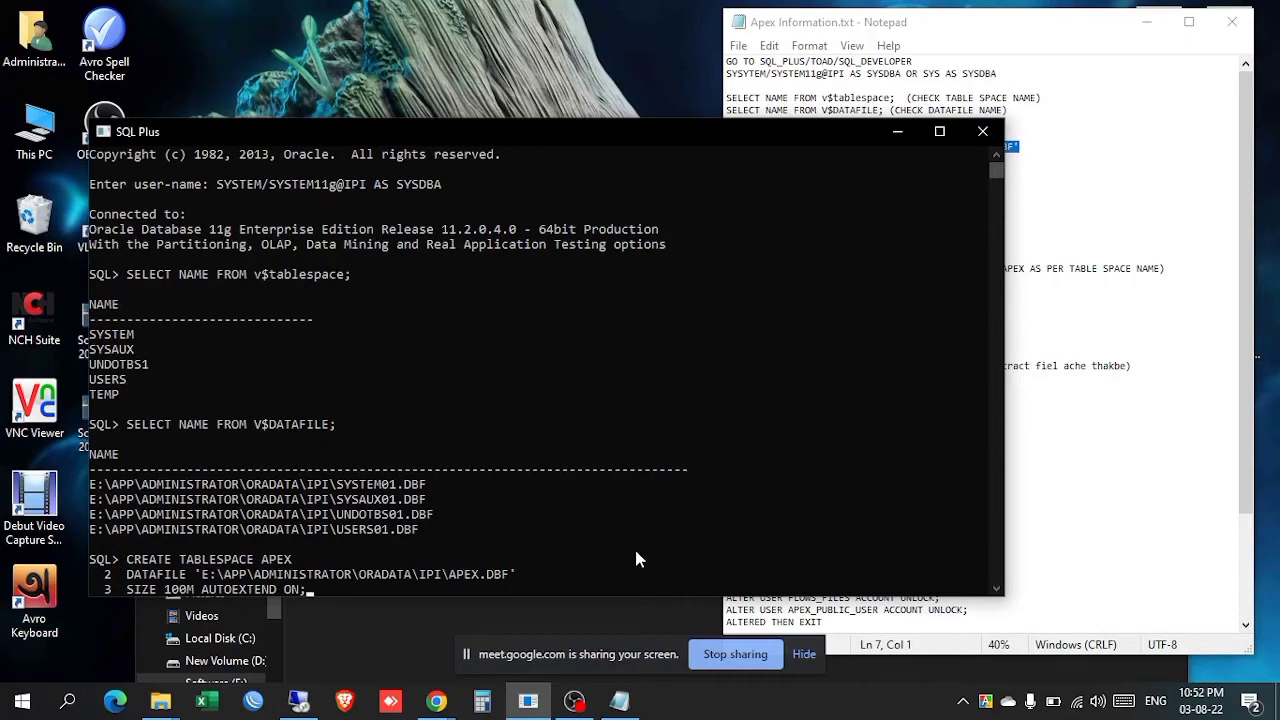
scroll(333, 518, "down", 3)
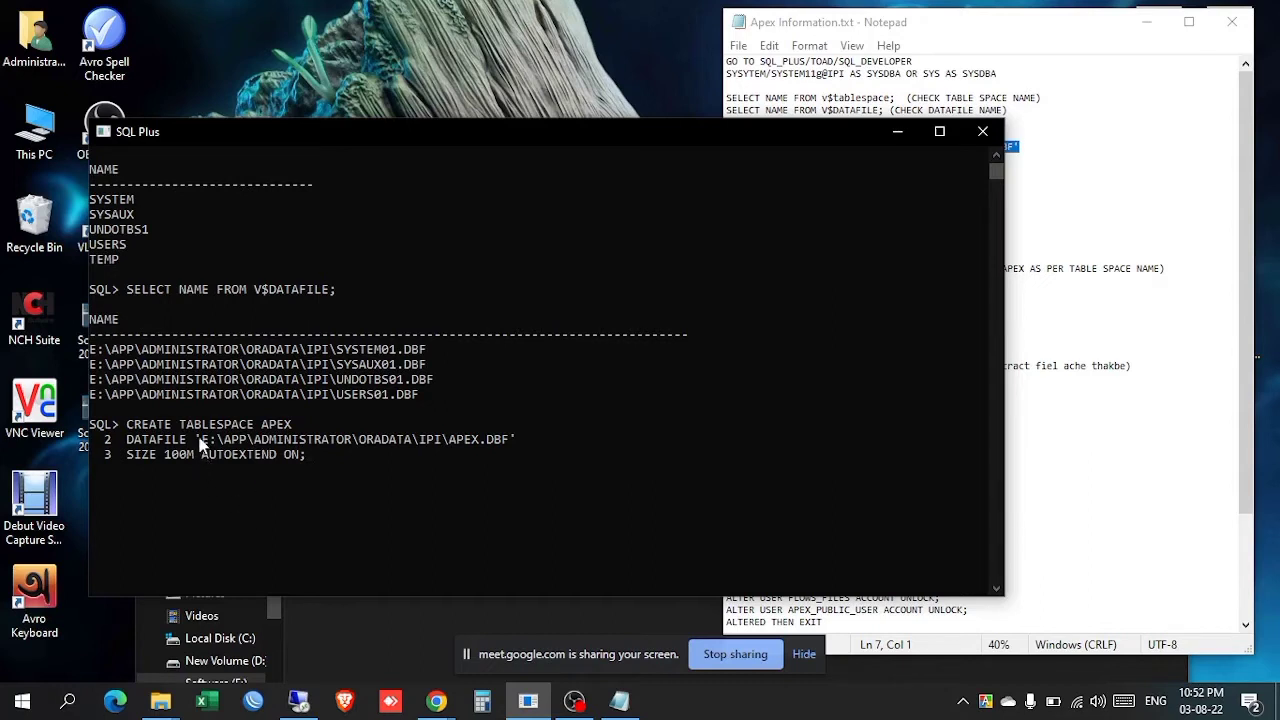
left_click_drag(201, 442, 522, 447)
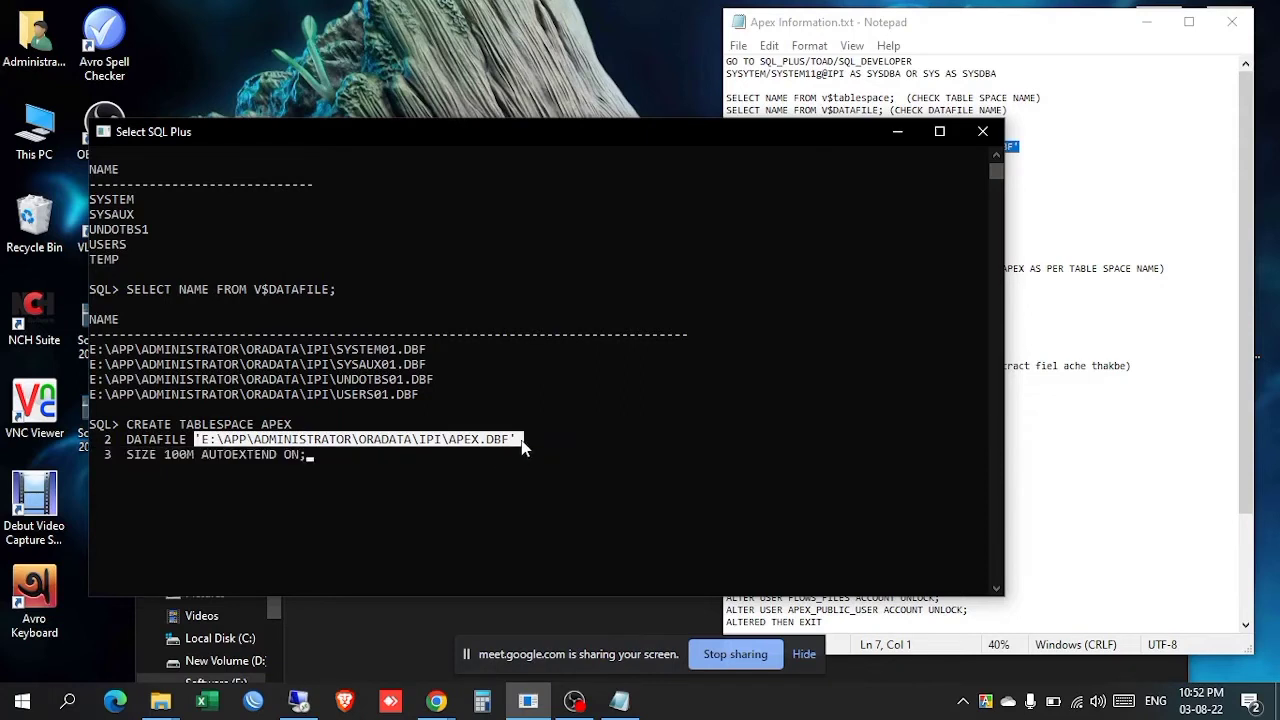
left_click(199, 446)
left_click_drag(197, 446, 534, 445)
left_click(572, 469)
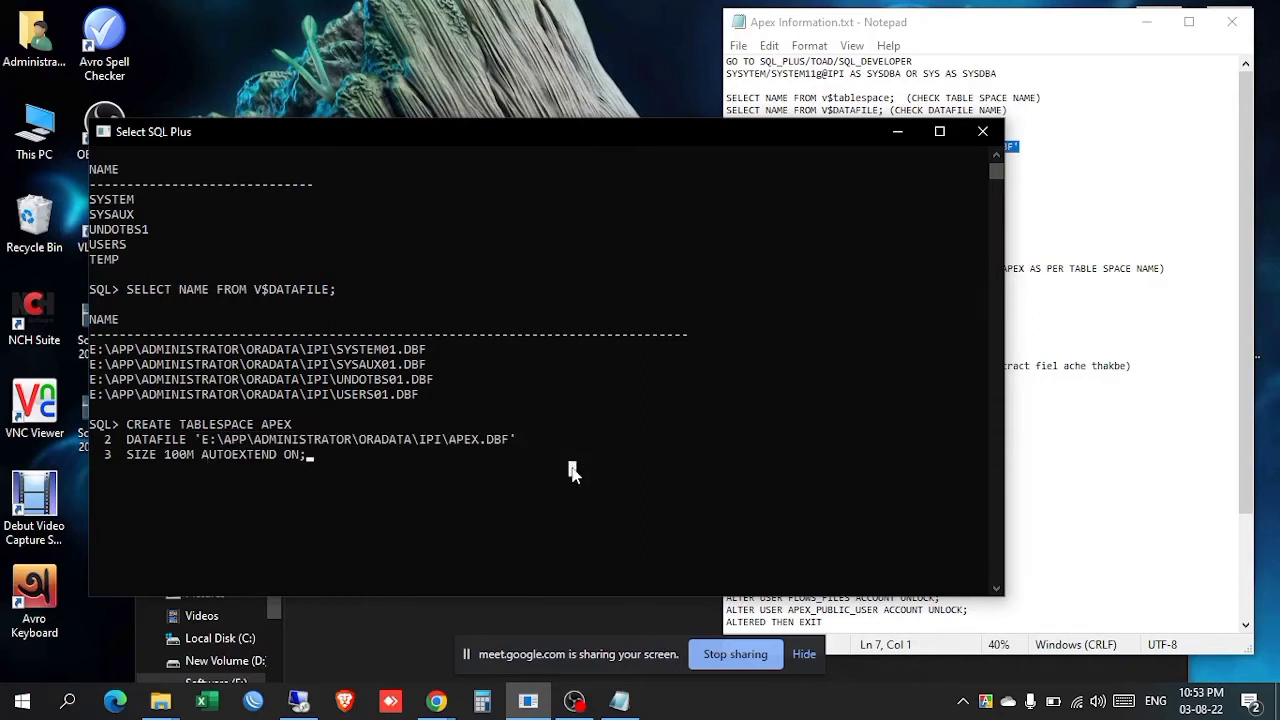
key("Return")
key("Return")
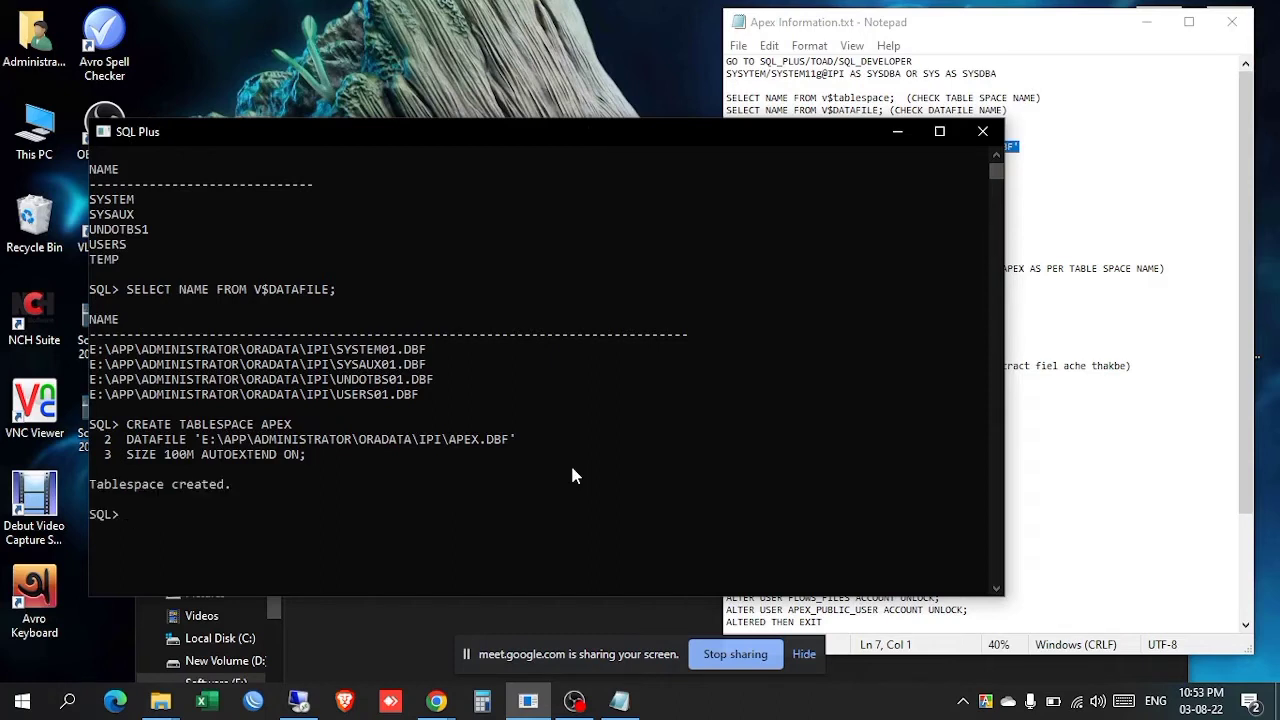
left_click(940, 18)
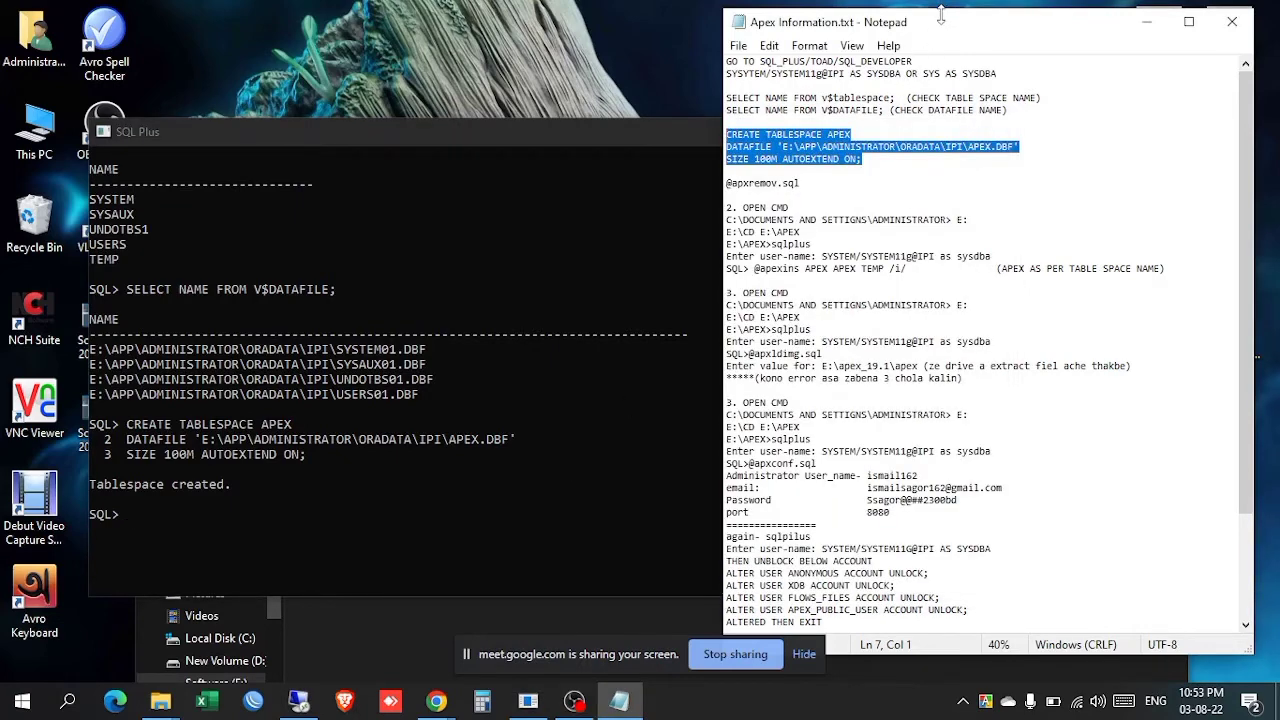
left_click(22, 700)
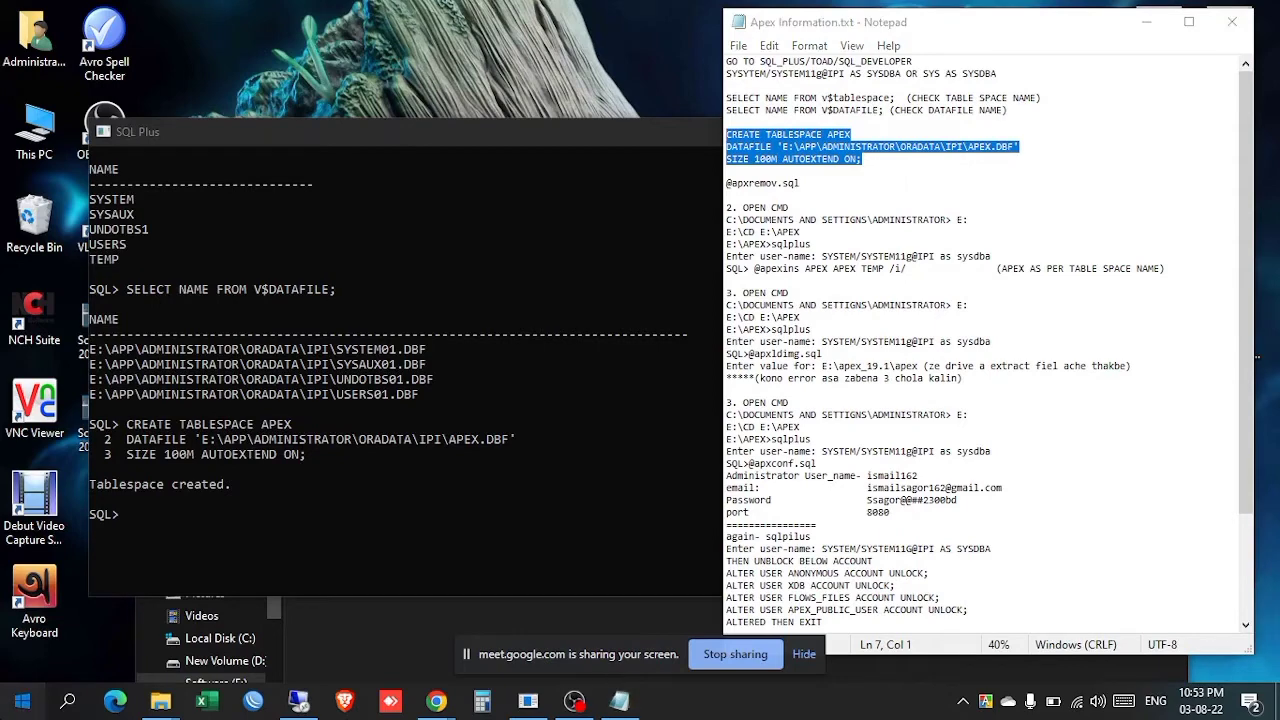
Step: Open a Command Prompt, switch to drive E:, clear the screen and enter the APEX folder
left_click(22, 700)
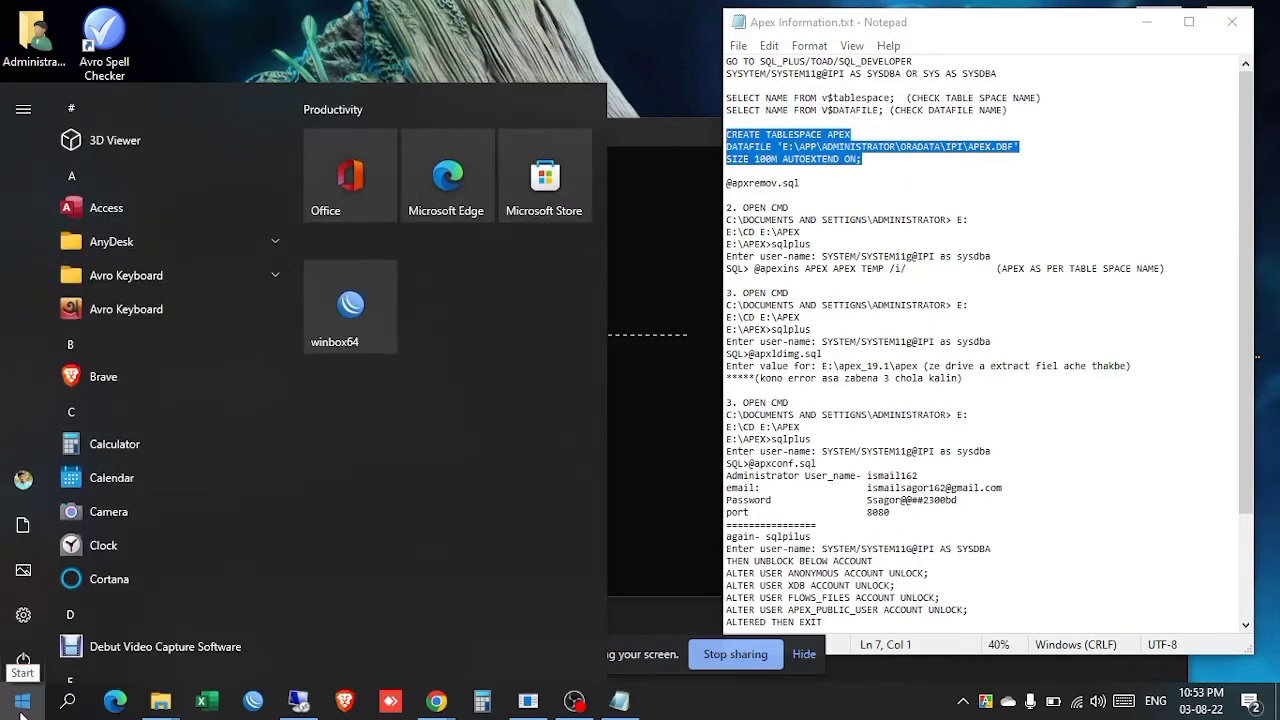
type("CMD")
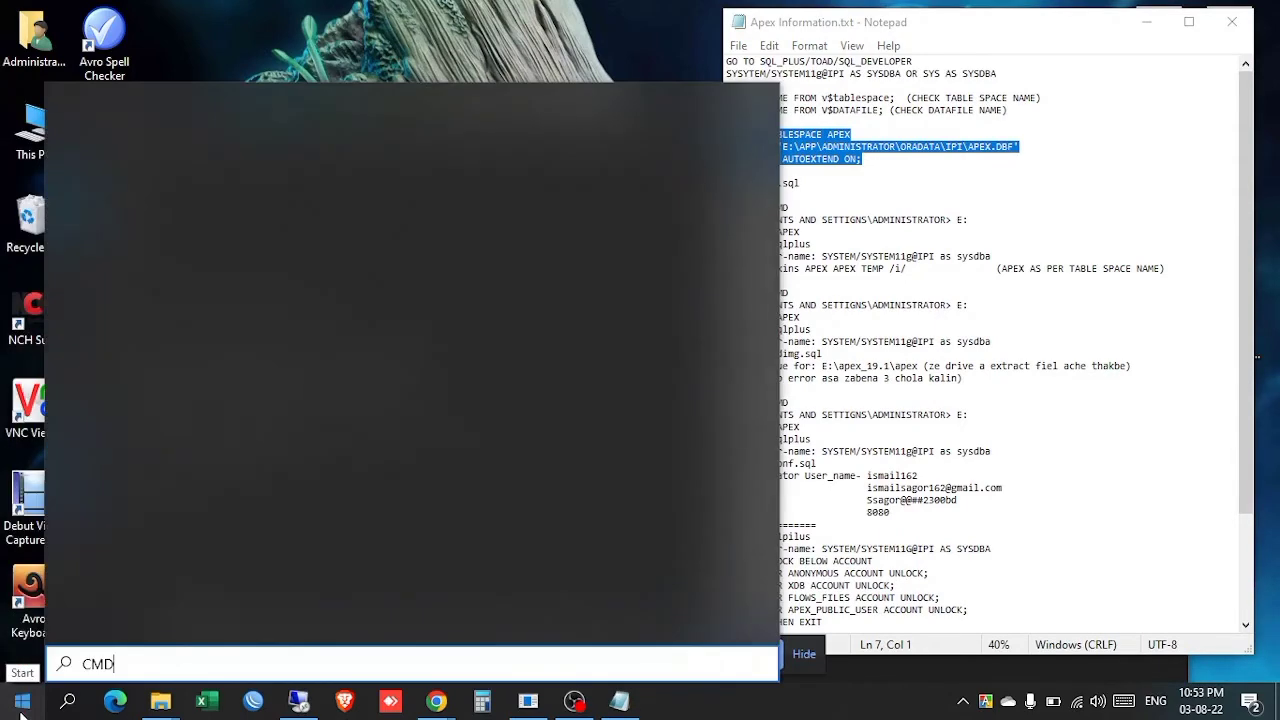
key("Return")
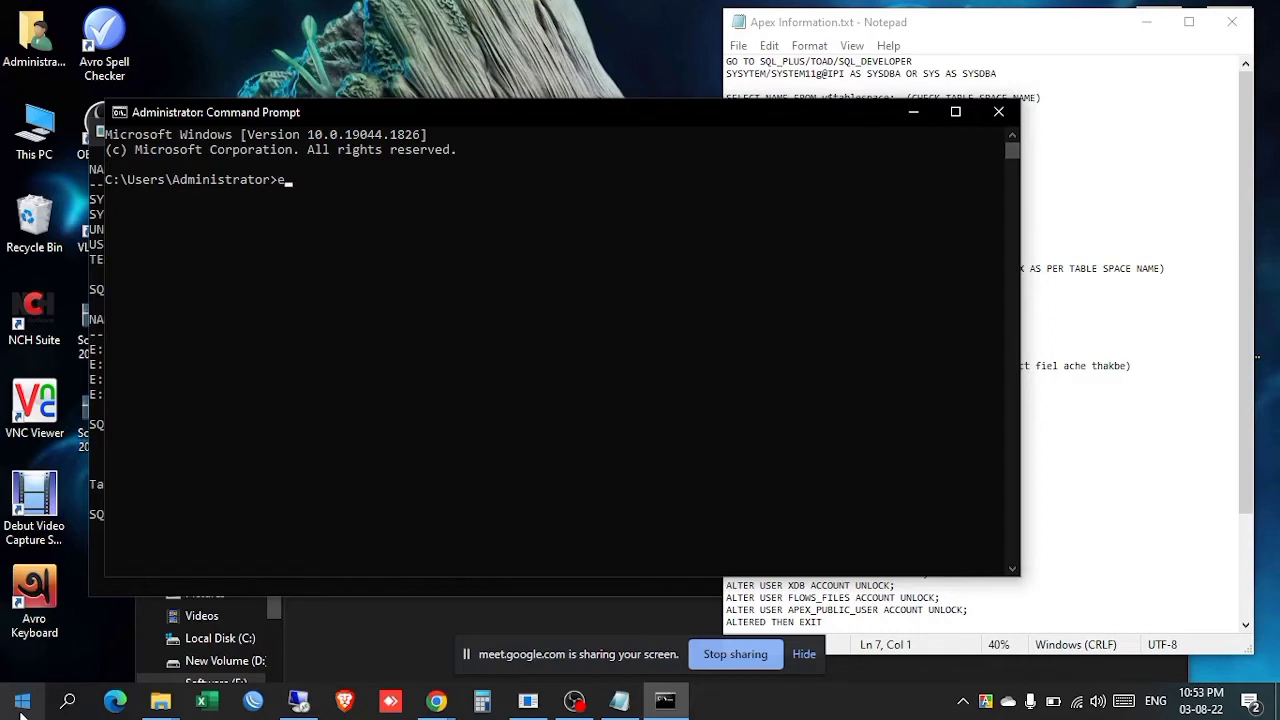
type("E:")
key("Return")
type("CLS")
key("Return")
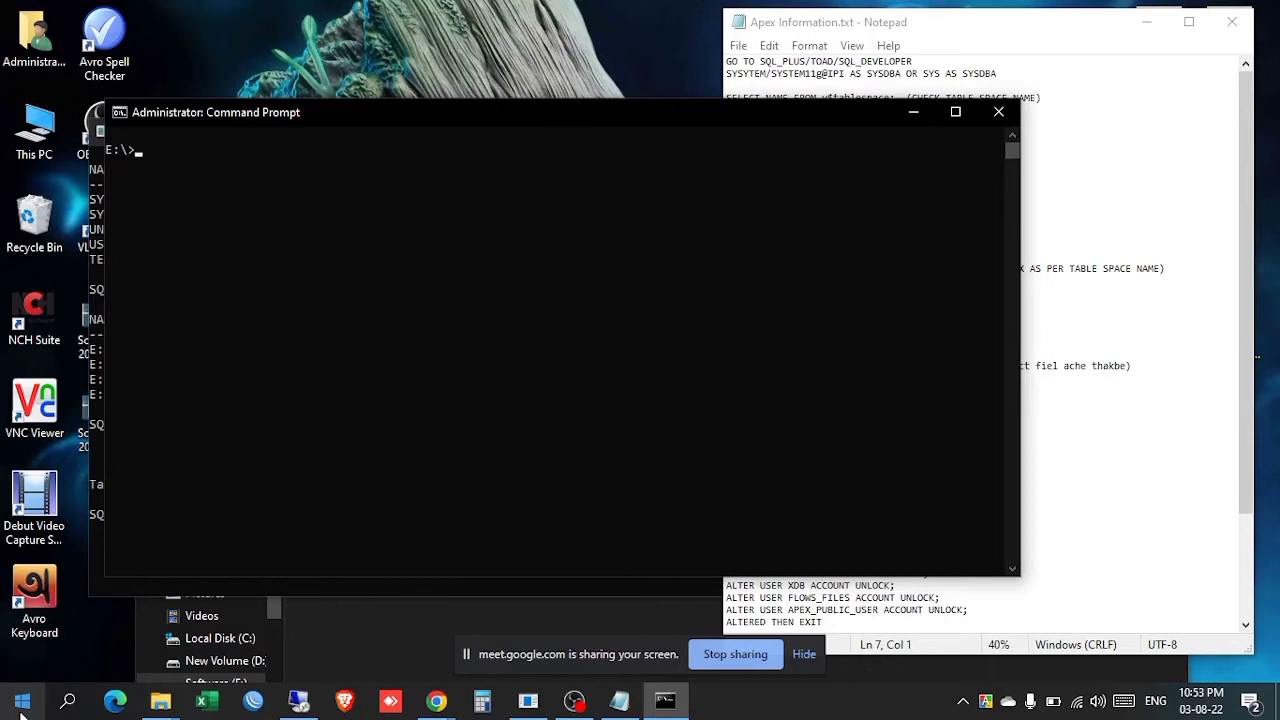
type("CD APEX")
key("Return")
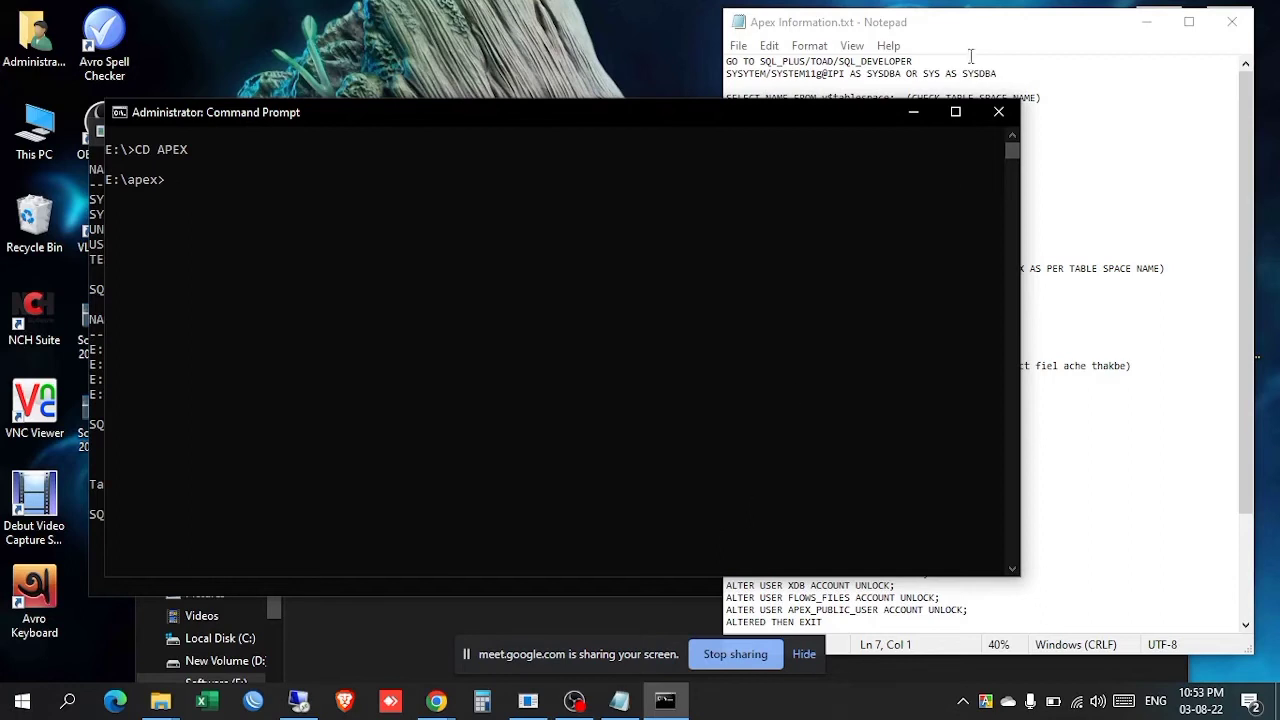
Step: Start SQLPLUS from the E:\apex folder
left_click(982, 12)
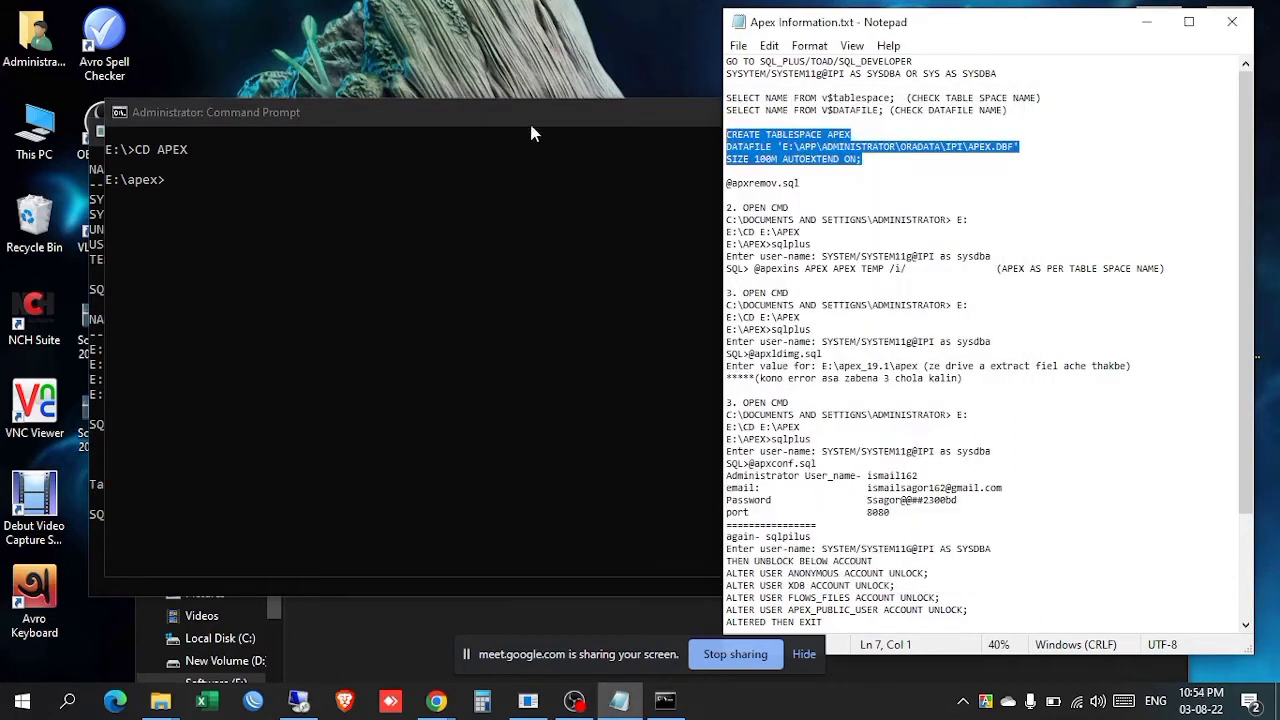
left_click(479, 131)
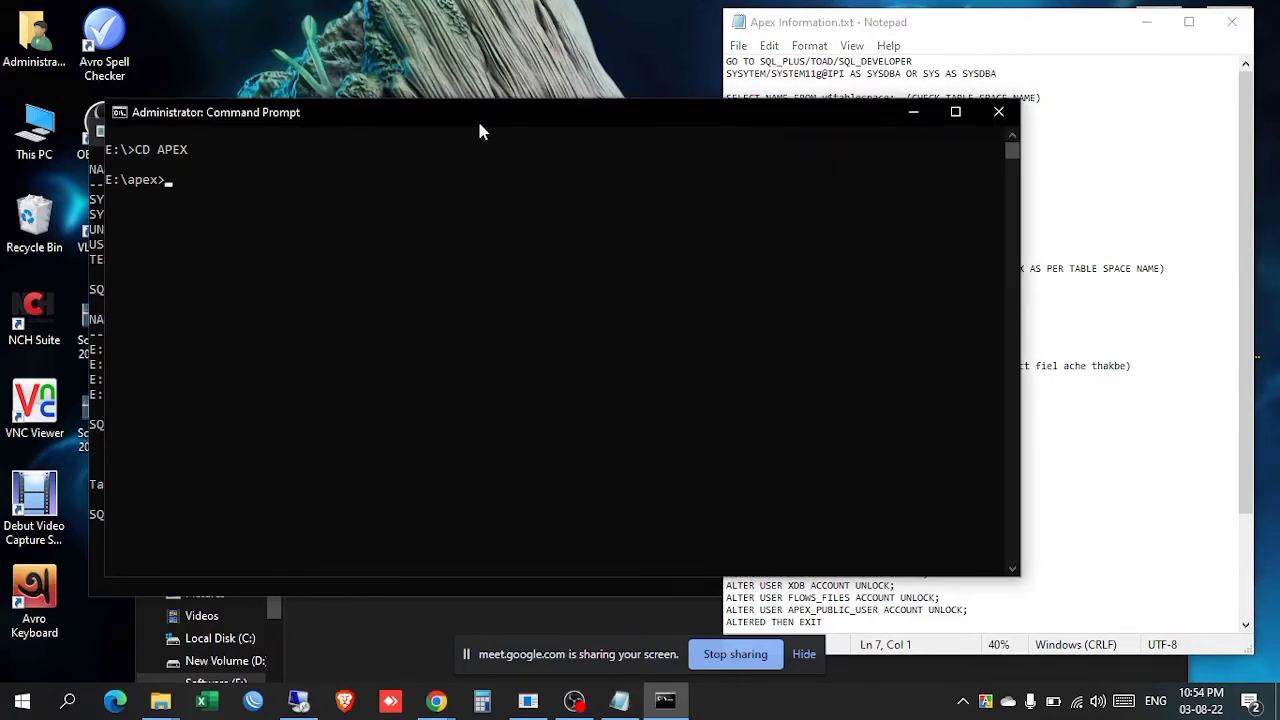
type("SQLPLUS")
key("Return")
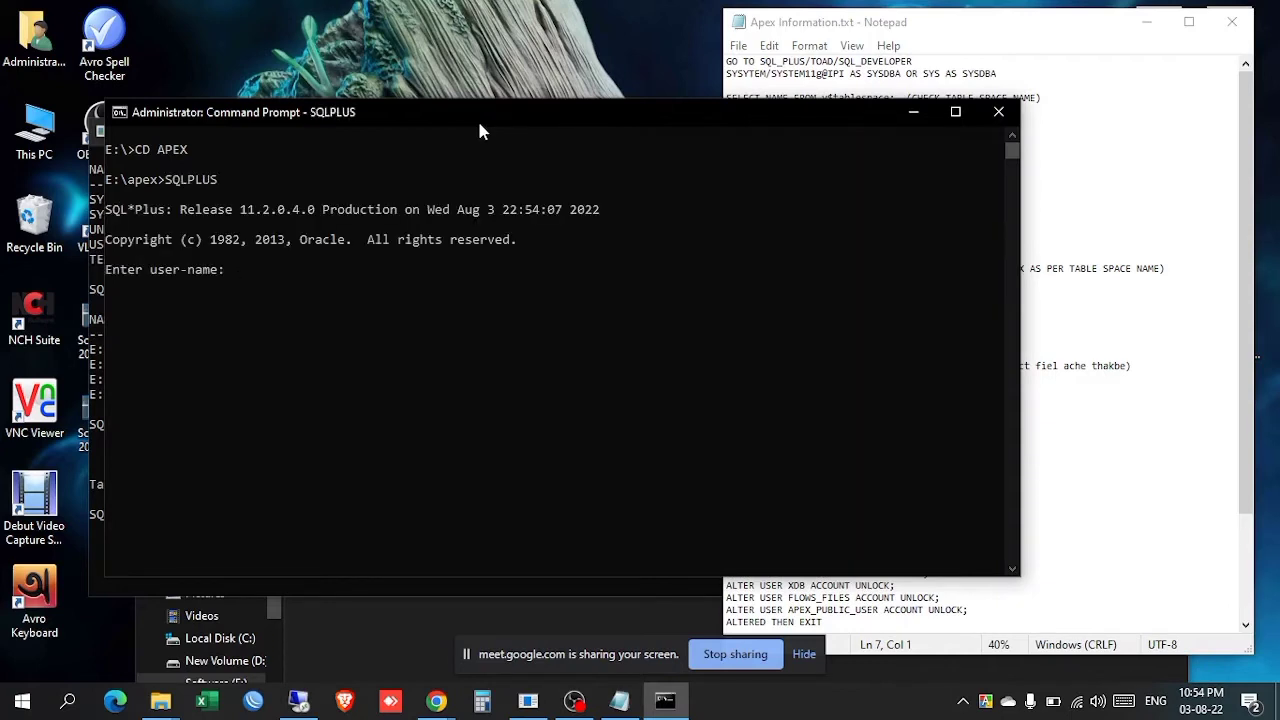
left_click_drag(480, 130, 686, 98)
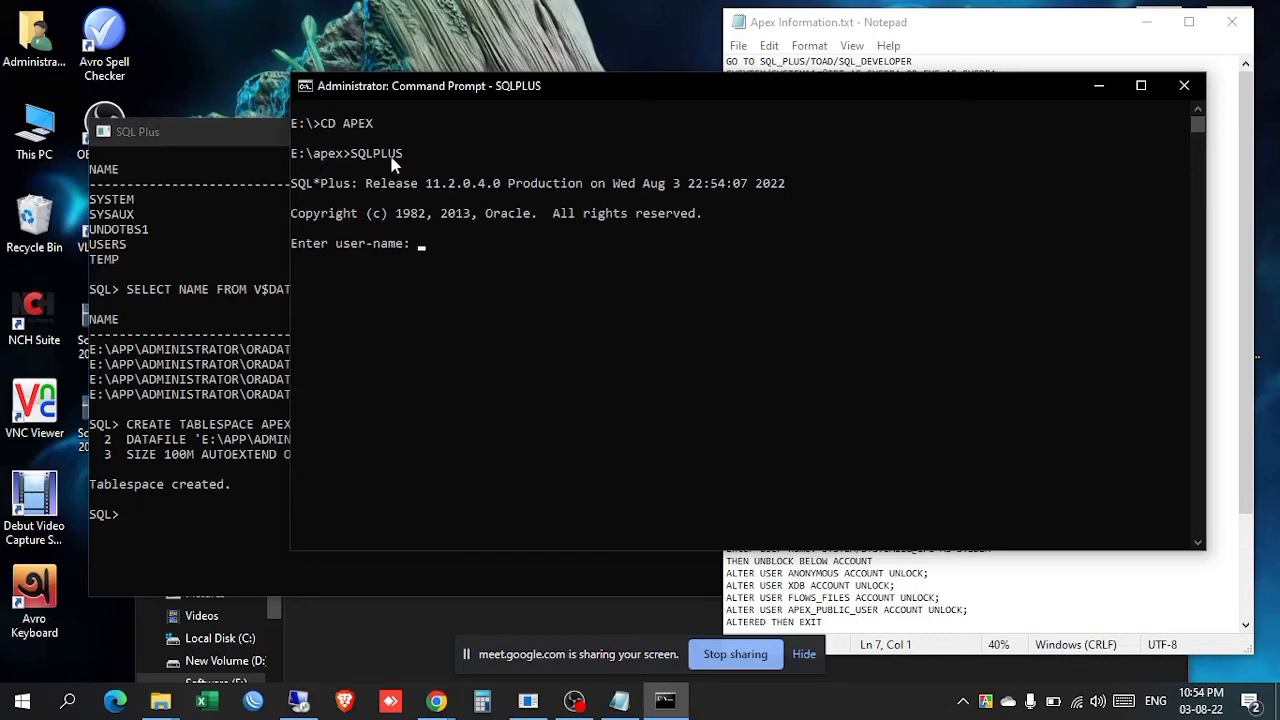
left_click(197, 129)
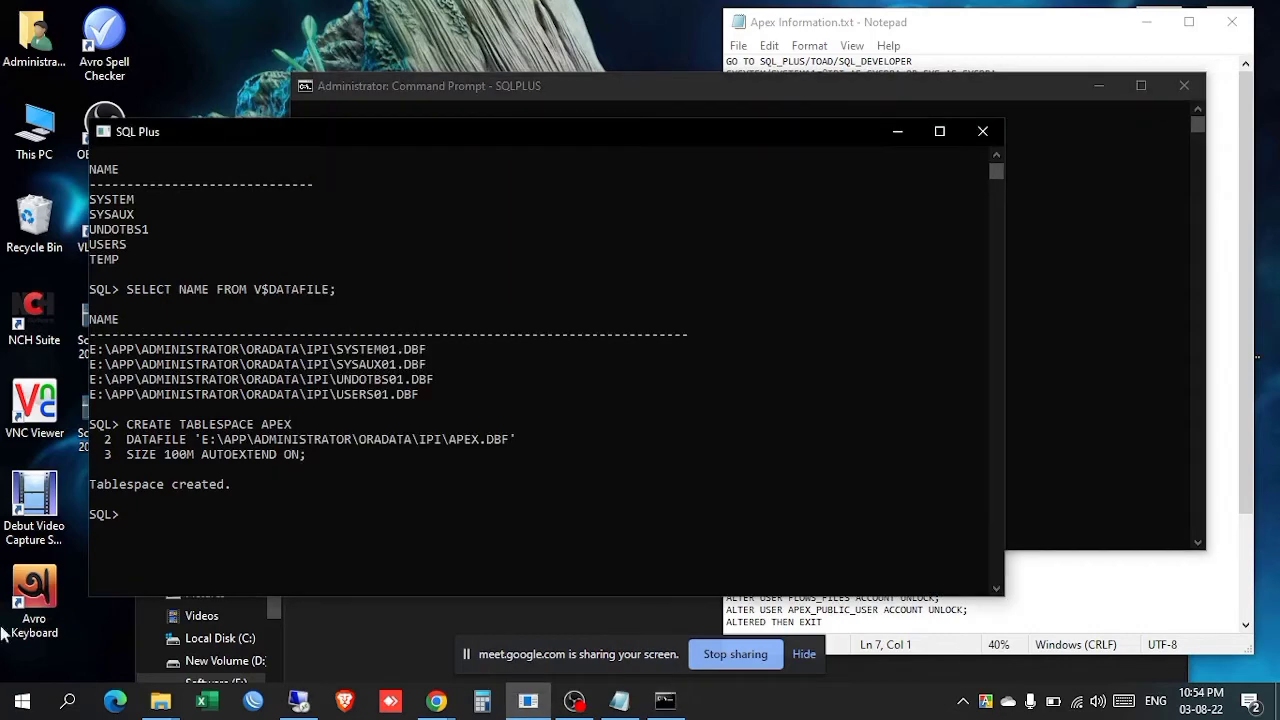
left_click(22, 700)
scroll(169, 309, "down", 10)
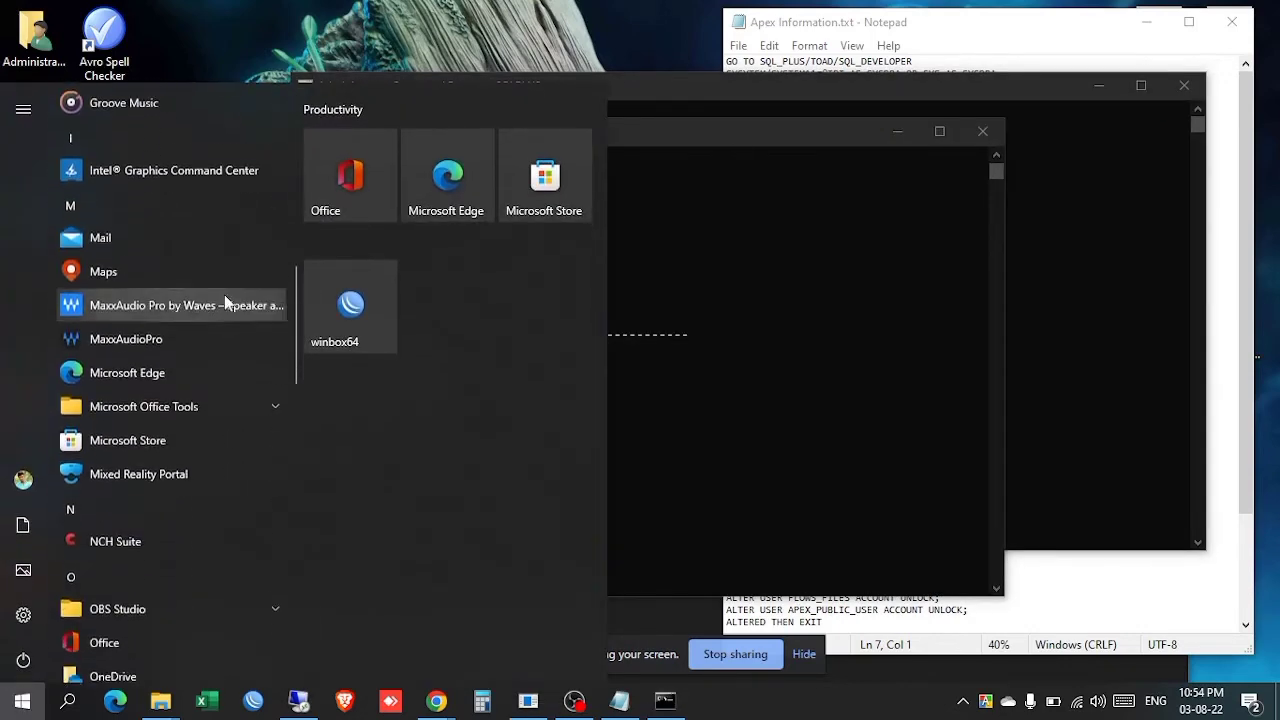
left_click(744, 132)
left_click(746, 86)
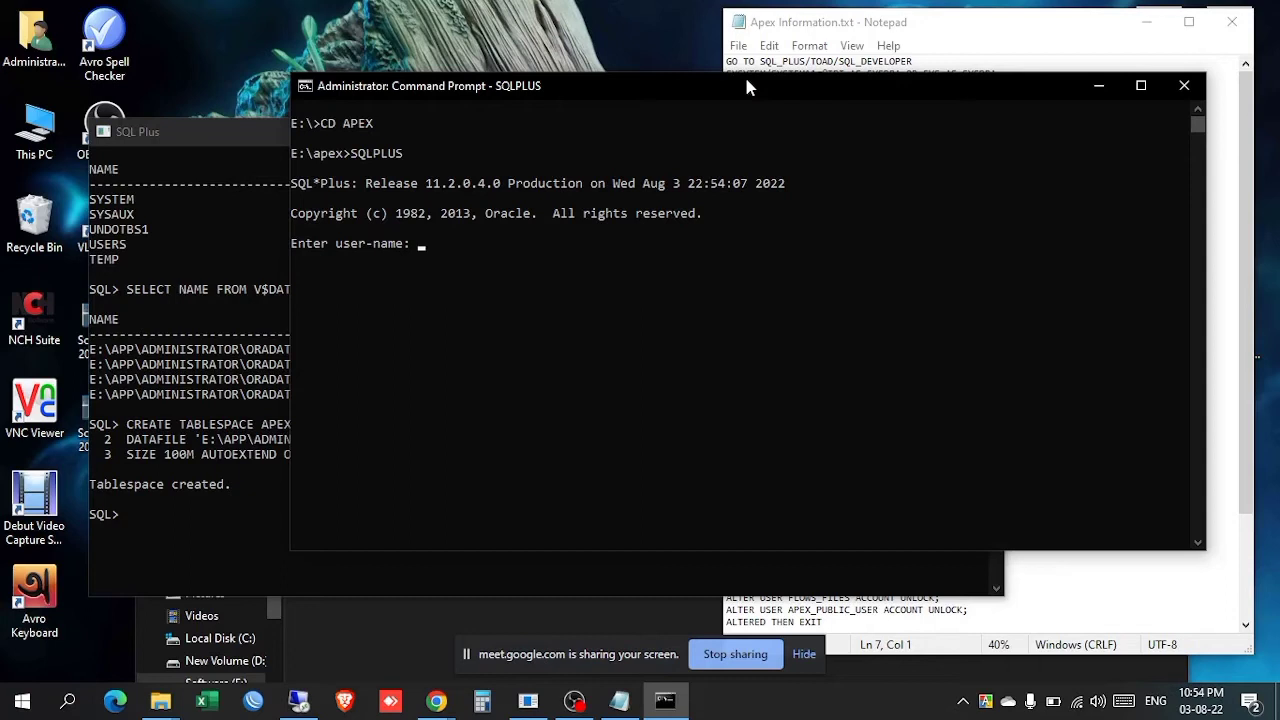
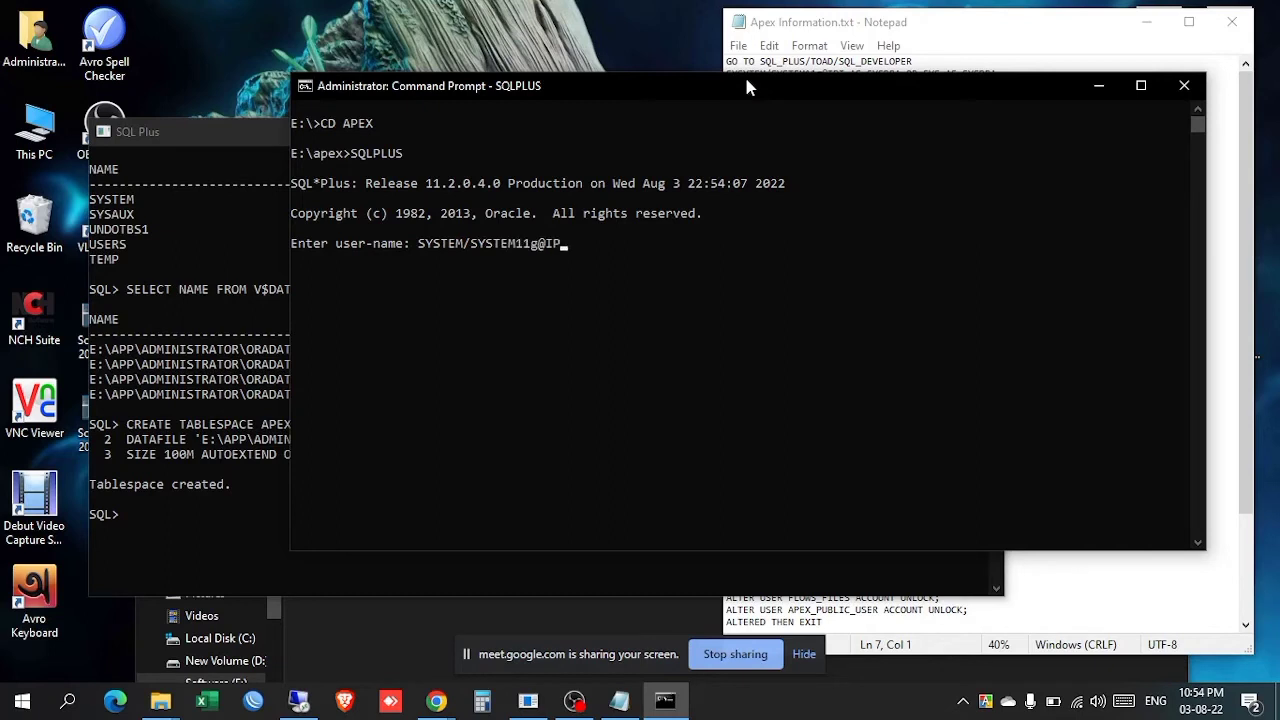
type("I AS SYSDBA")
key("Return")
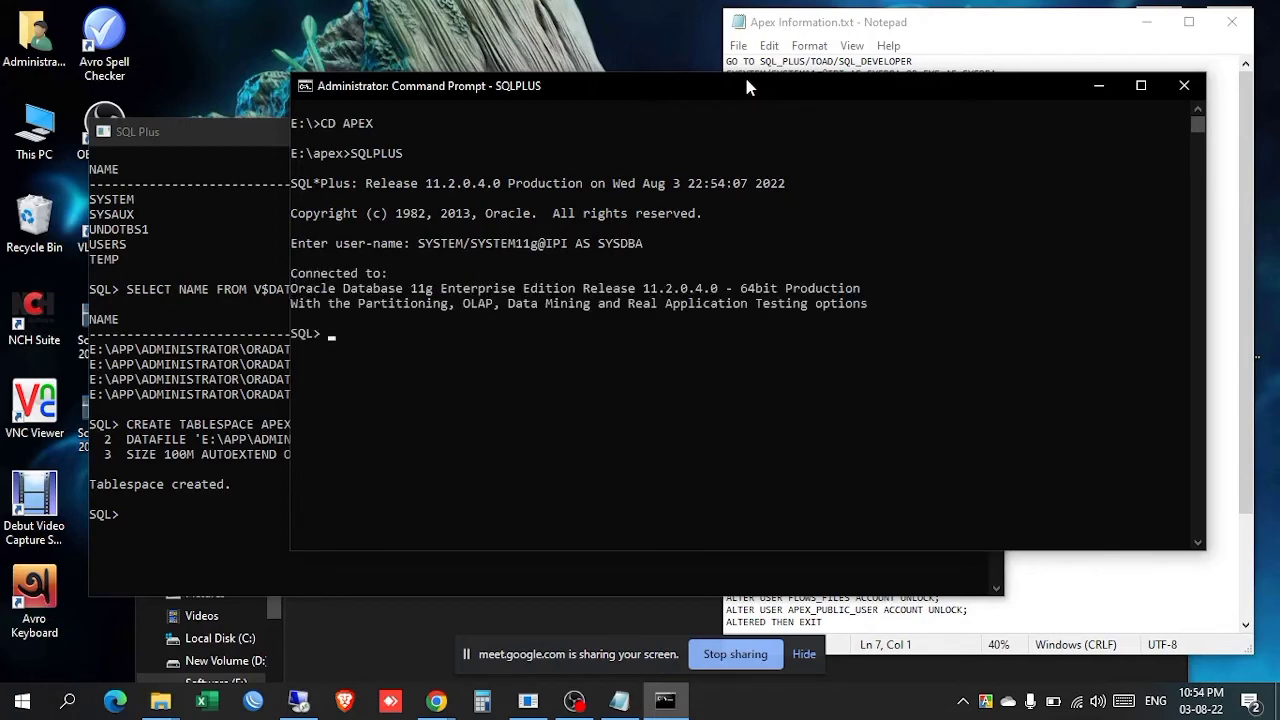
left_click(917, 32)
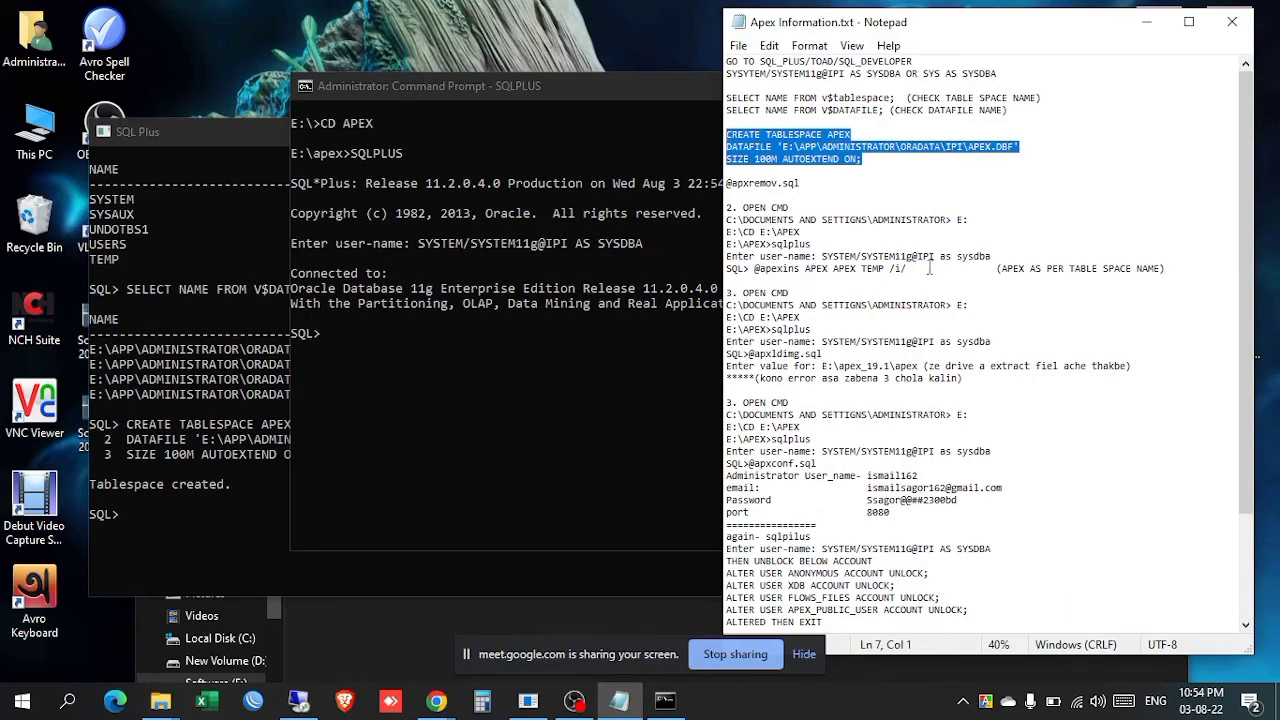
left_click_drag(907, 268, 754, 268)
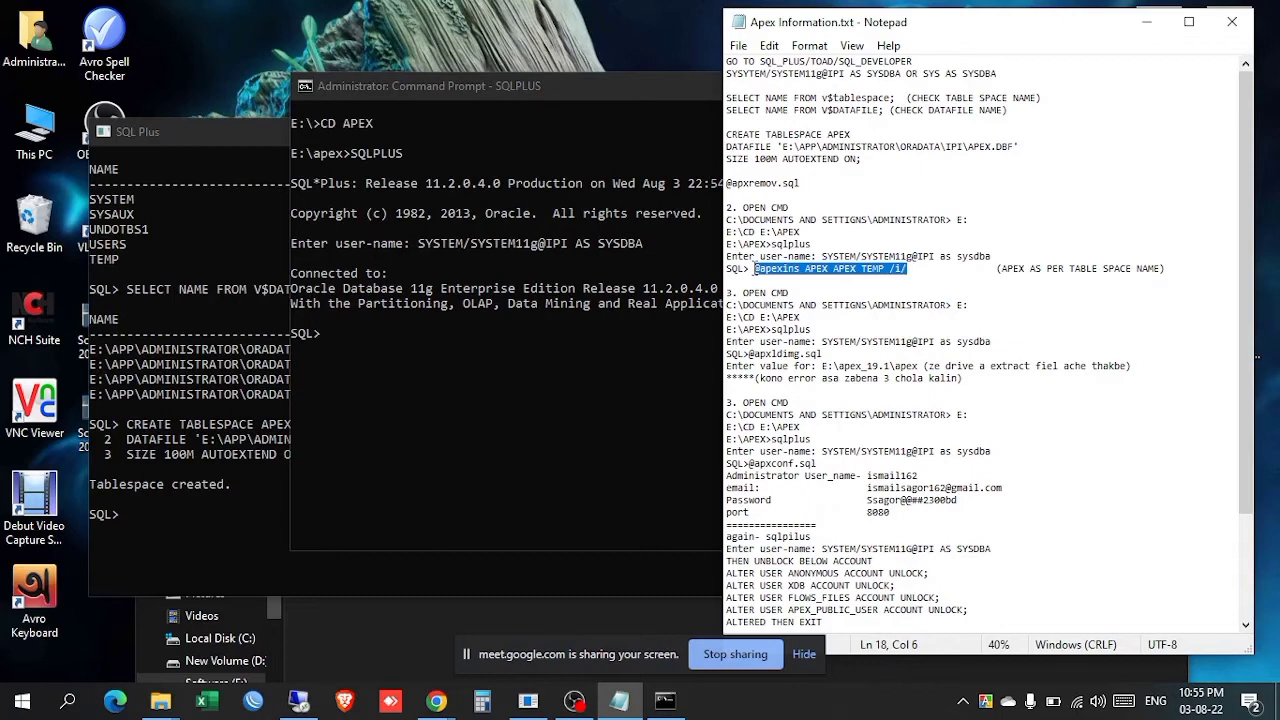
key("ctrl+c")
left_click(545, 93)
right_click(470, 340)
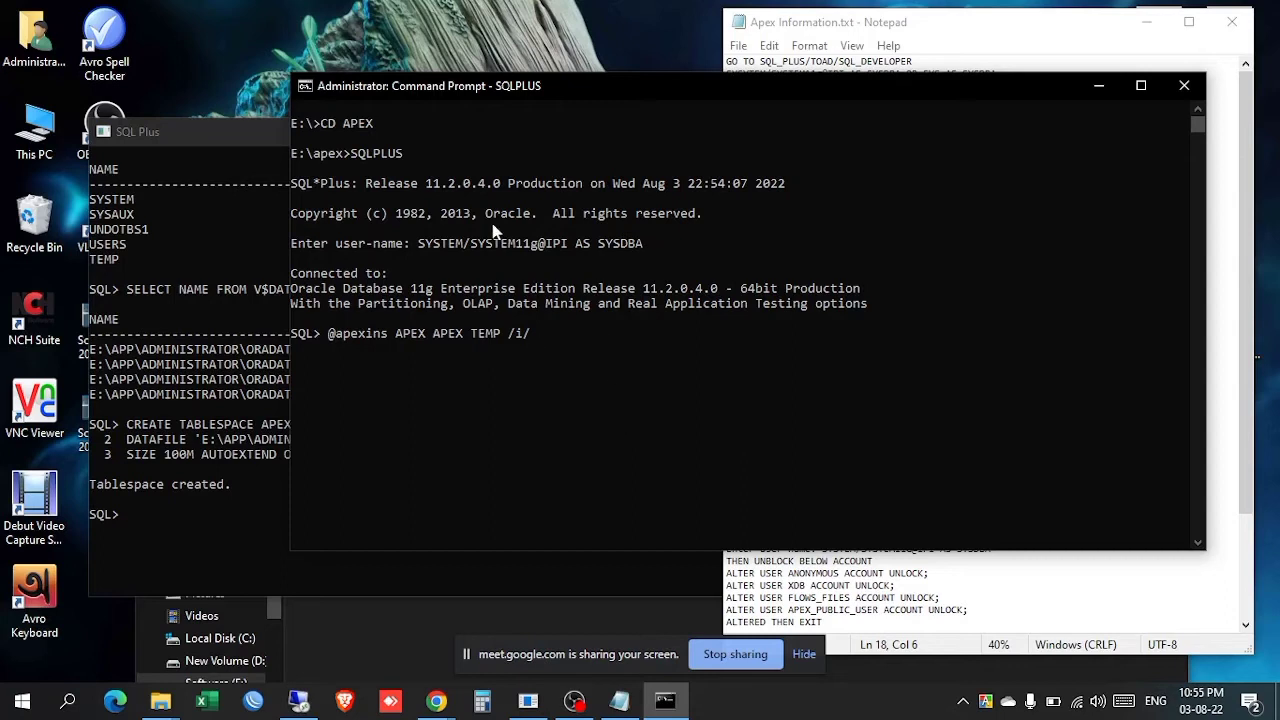
left_click(254, 128)
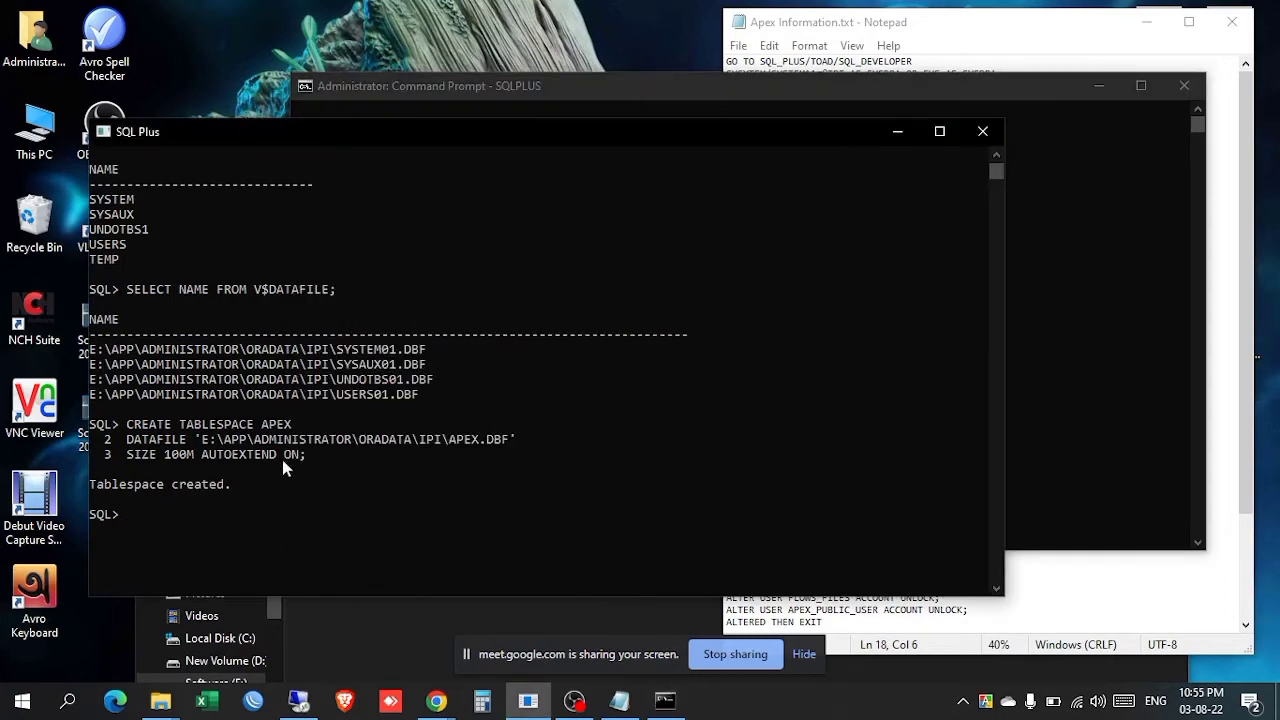
left_click(452, 443)
left_click_drag(455, 447, 488, 447)
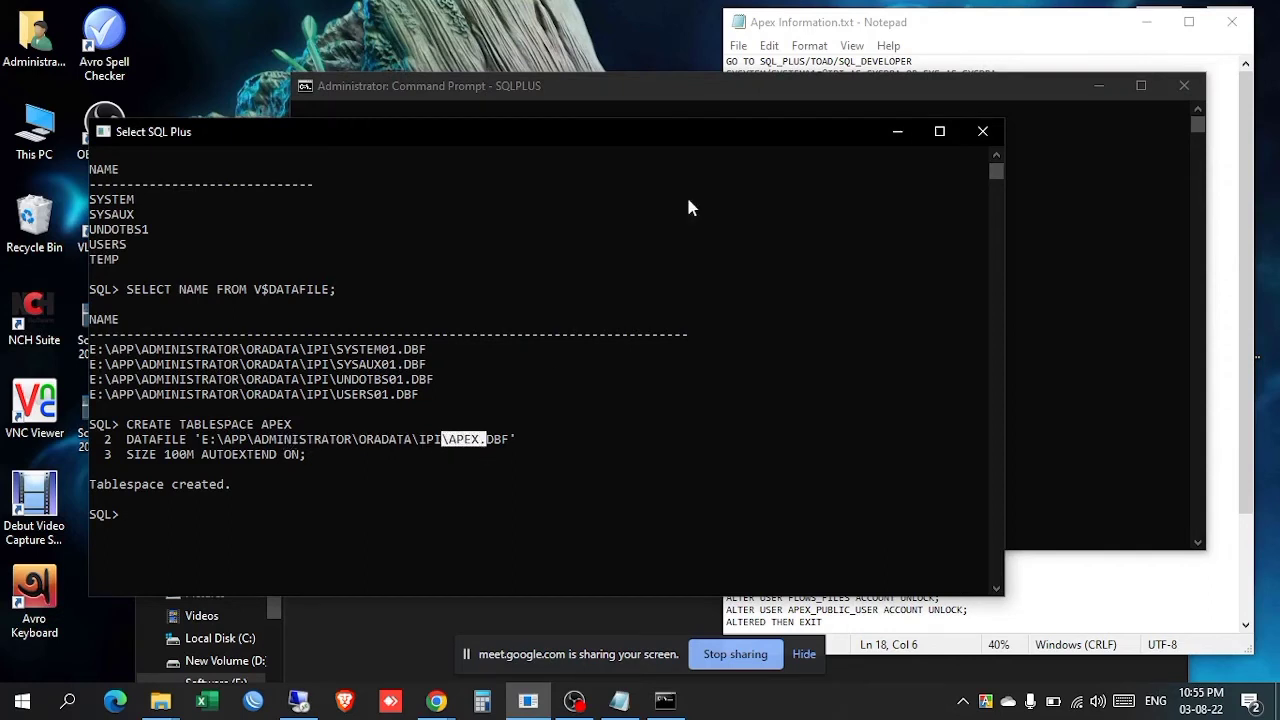
left_click(829, 91)
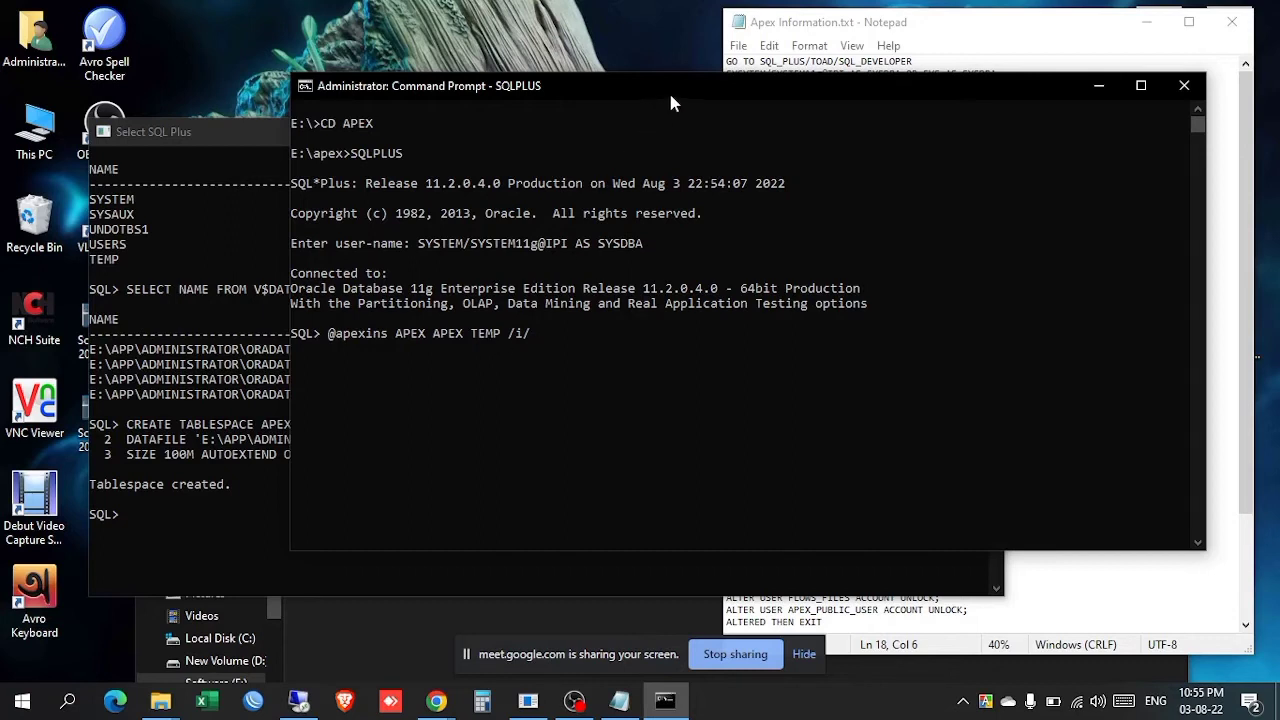
key("Return")
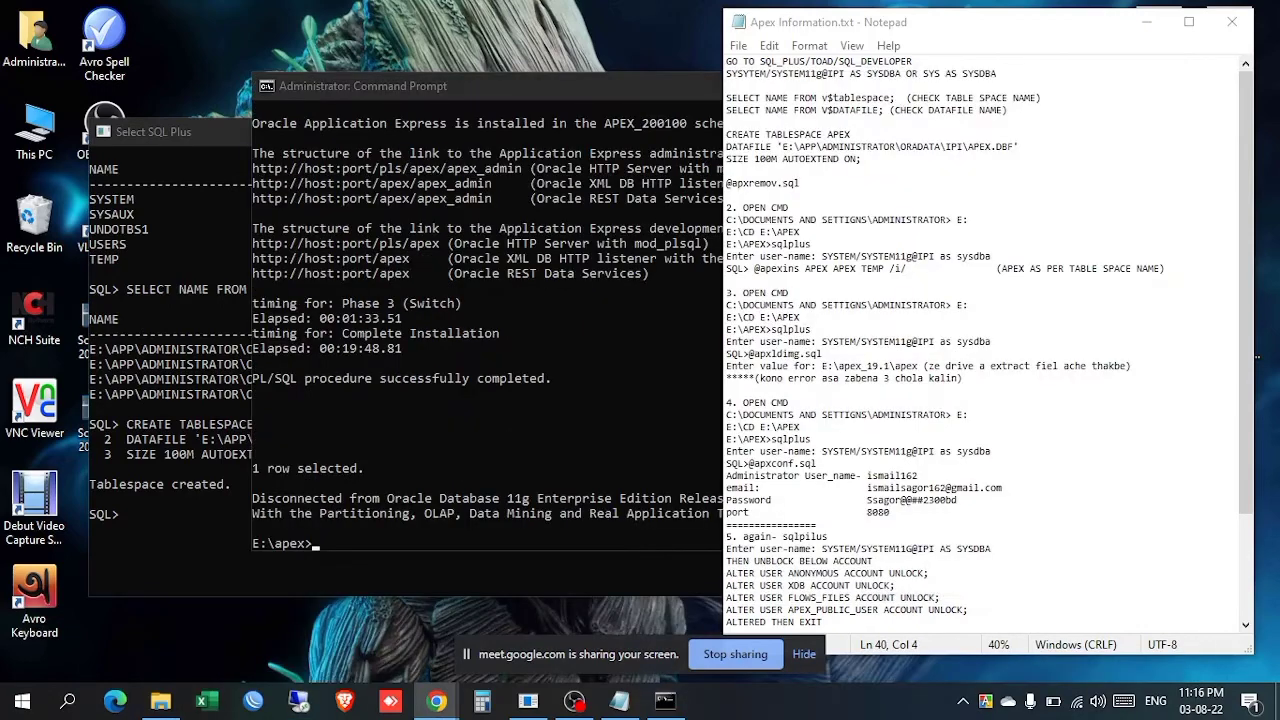
Step: Close the Command Prompt console from the finished APEX installation
left_click_drag(610, 92, 391, 38)
left_click(1040, 233)
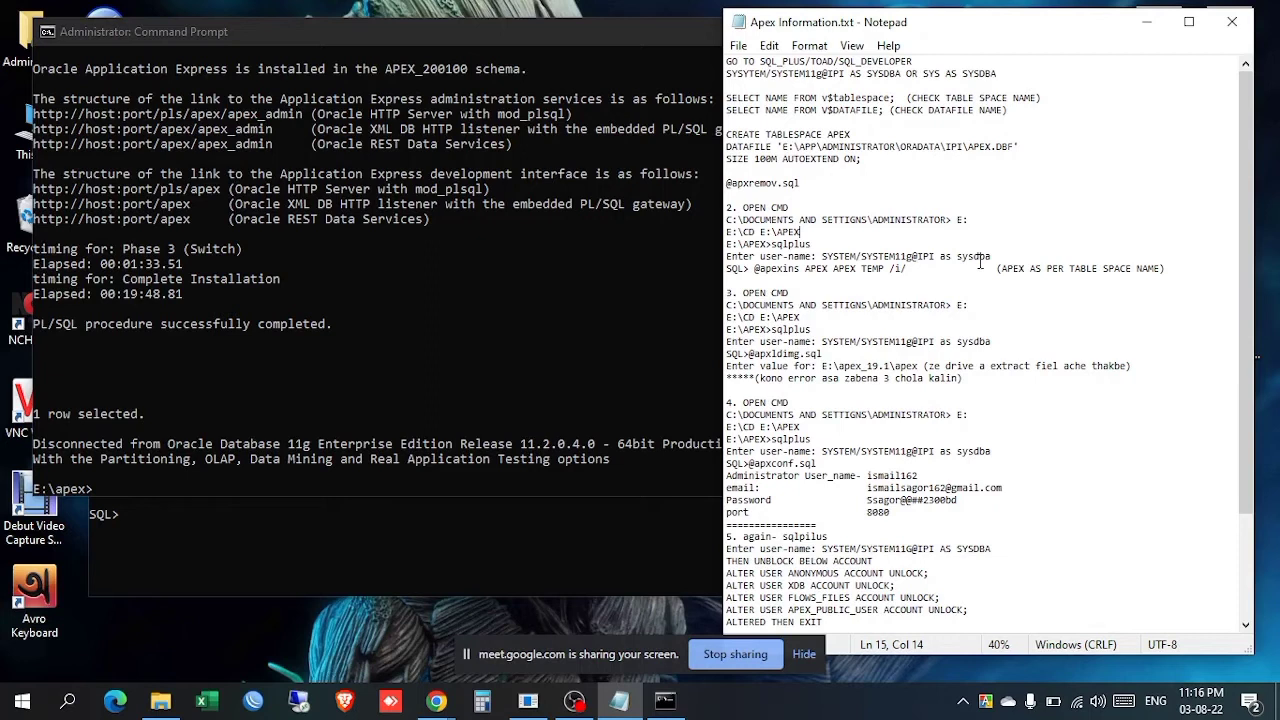
left_click(579, 45)
left_click(920, 37)
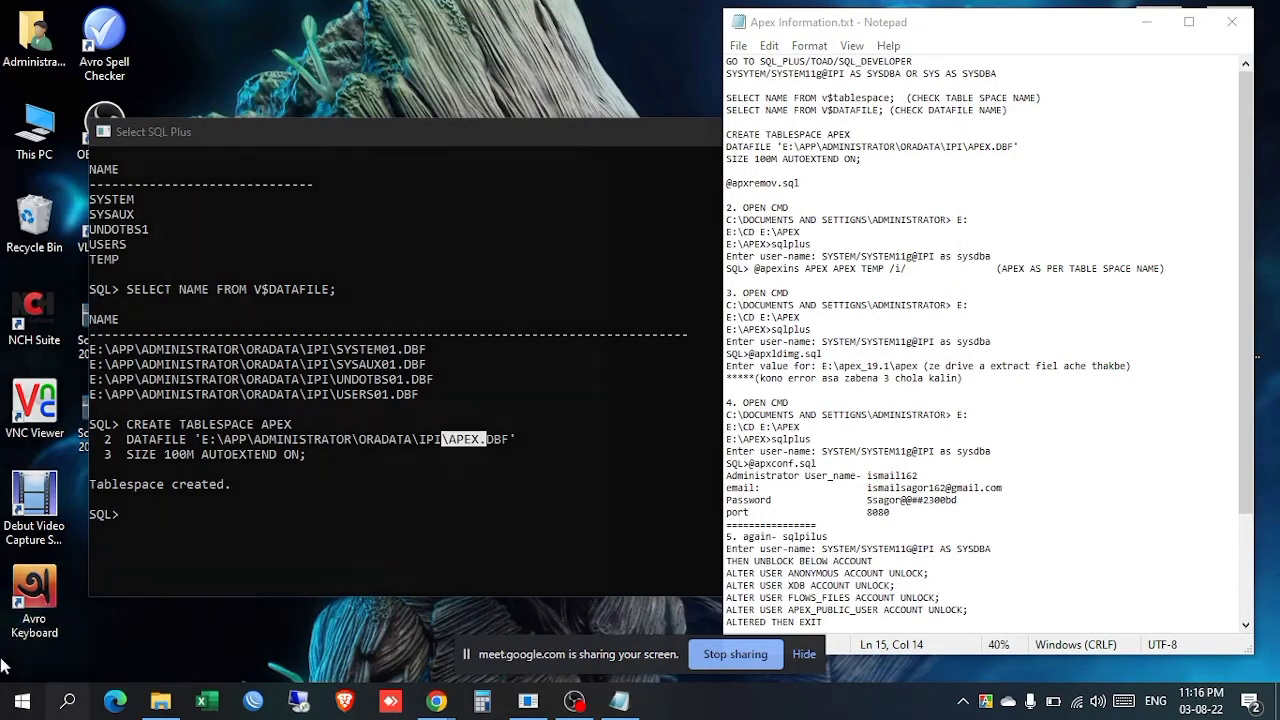
left_click(22, 700)
Step: Launch a new Command Prompt via CMD, switch to drive E: and clear the screen
type("CMD")
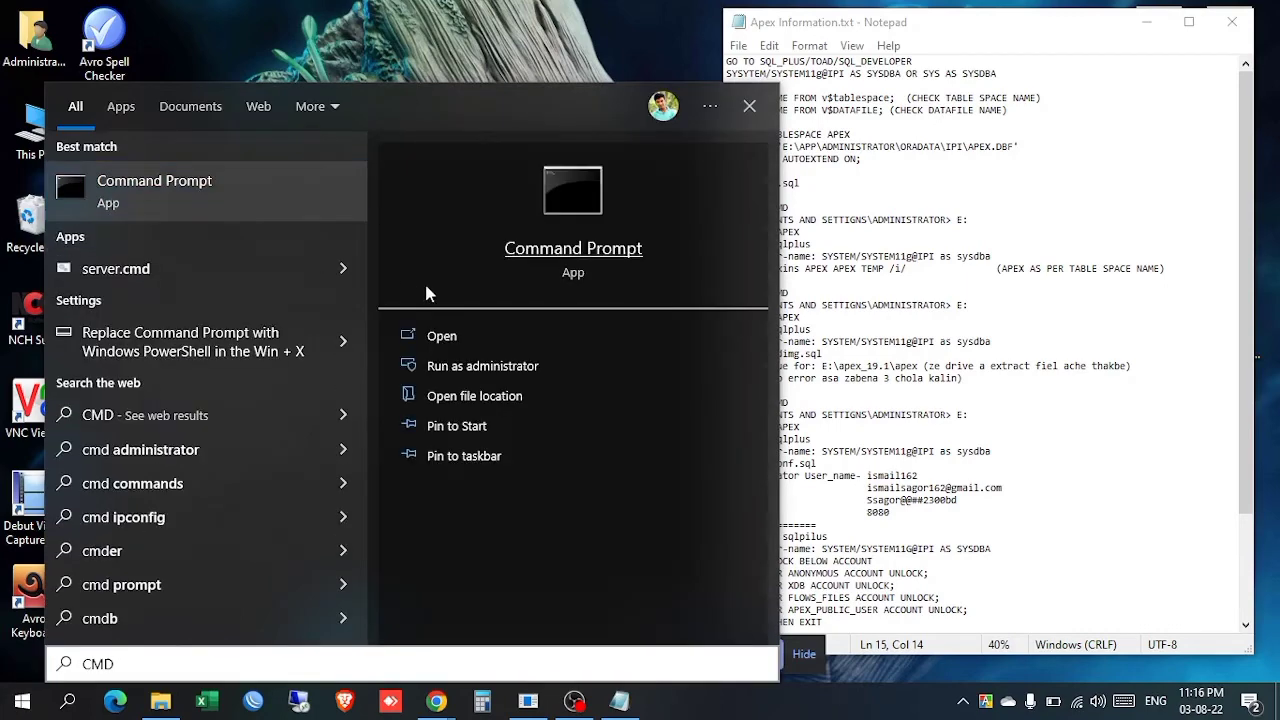
key("Return")
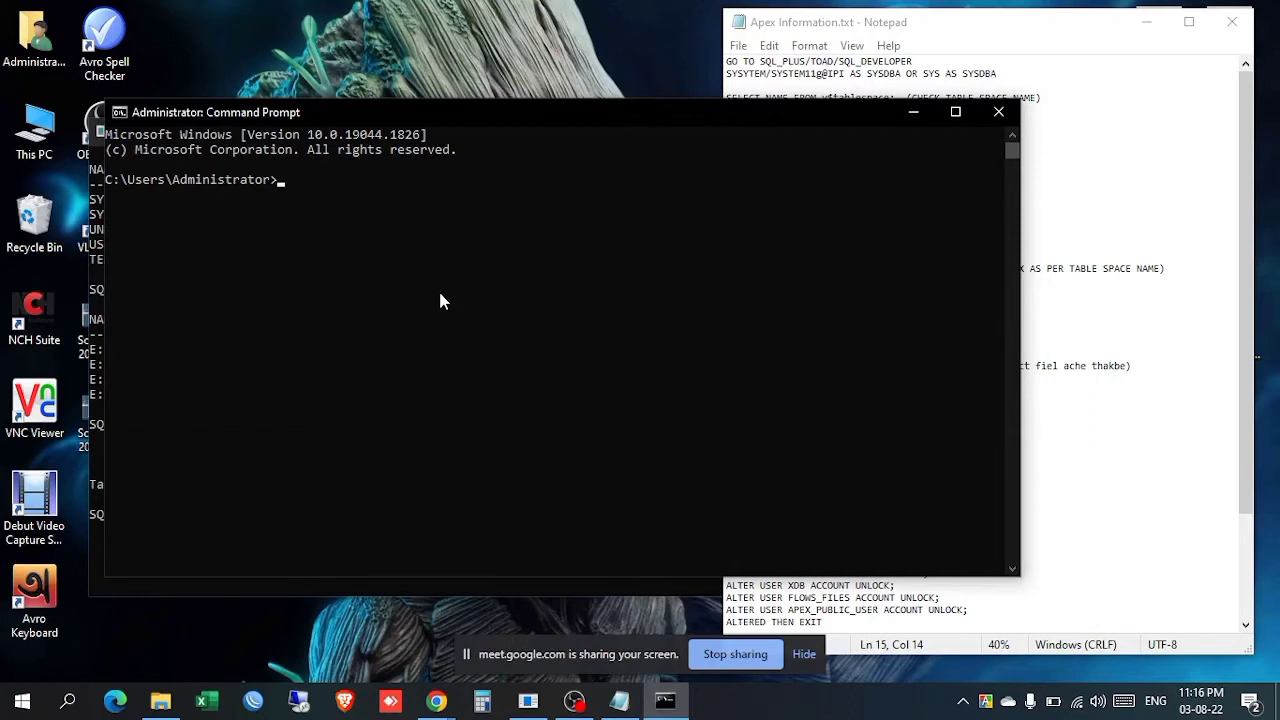
type("E:")
key("Return")
type("CLS")
key("Return")
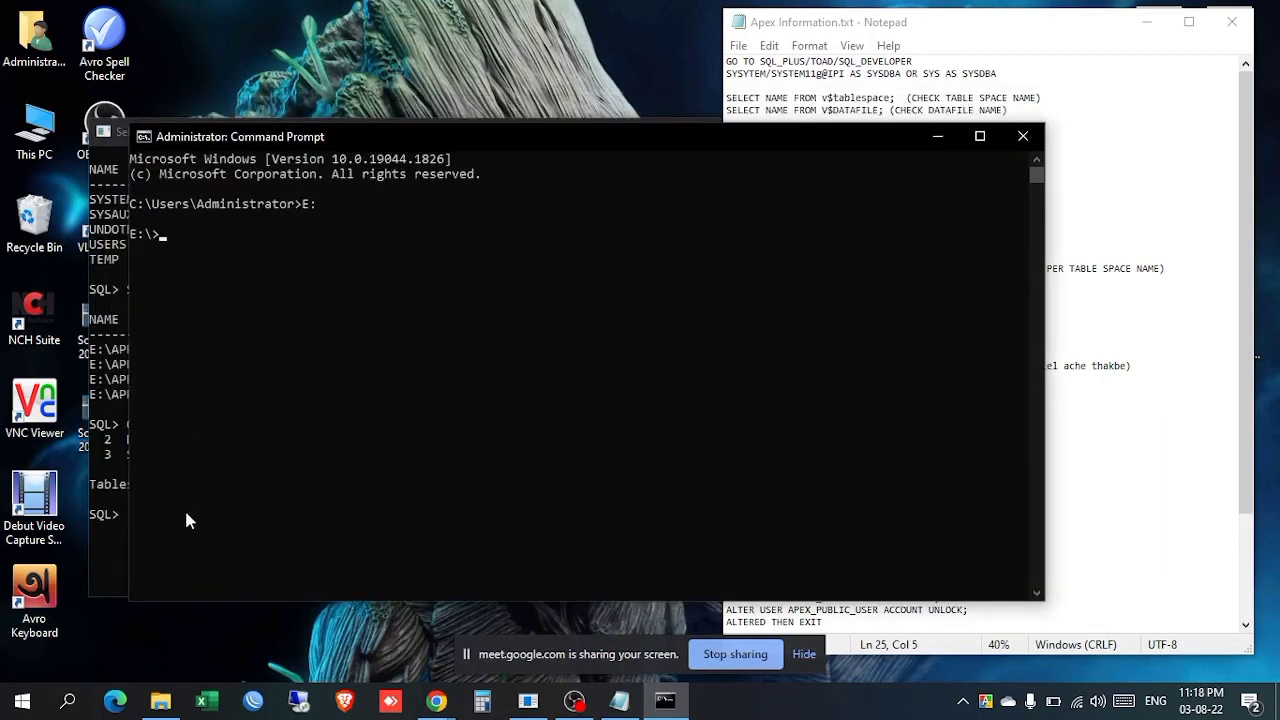
Step: Change into the E:\apex folder and start SQLPLUS
type("APEX")
key("Return")
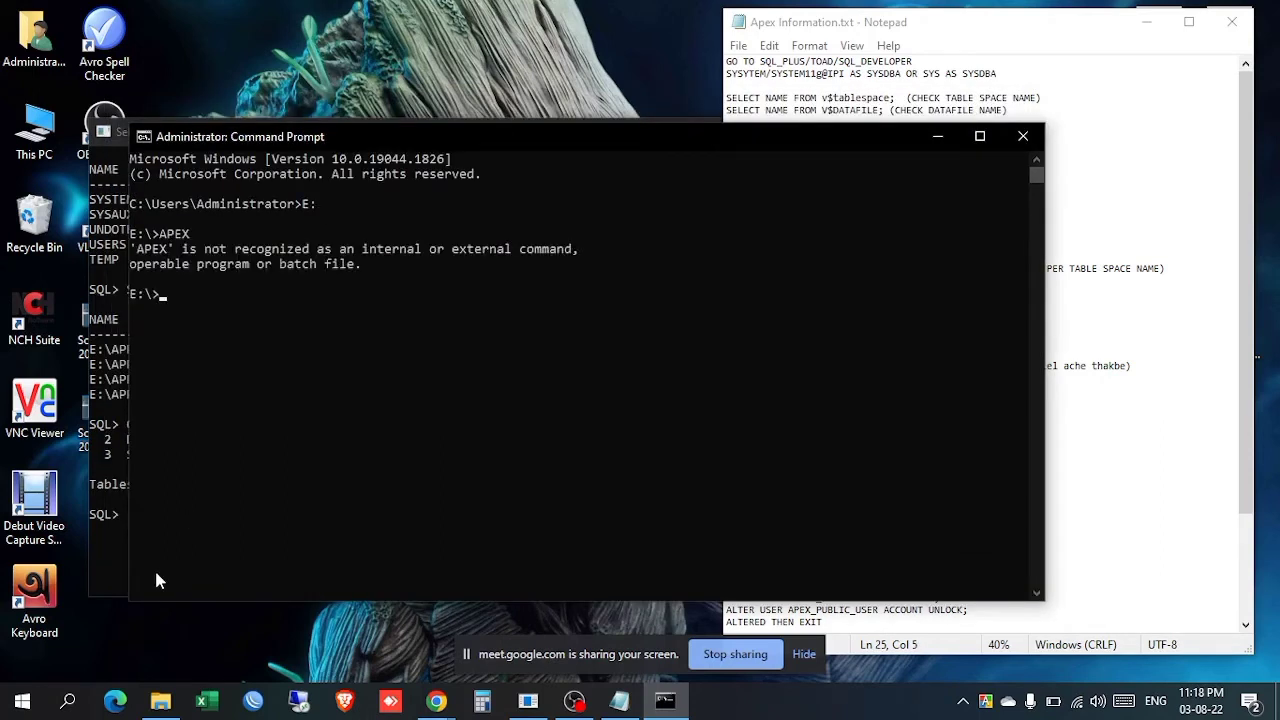
double_click(42, 140)
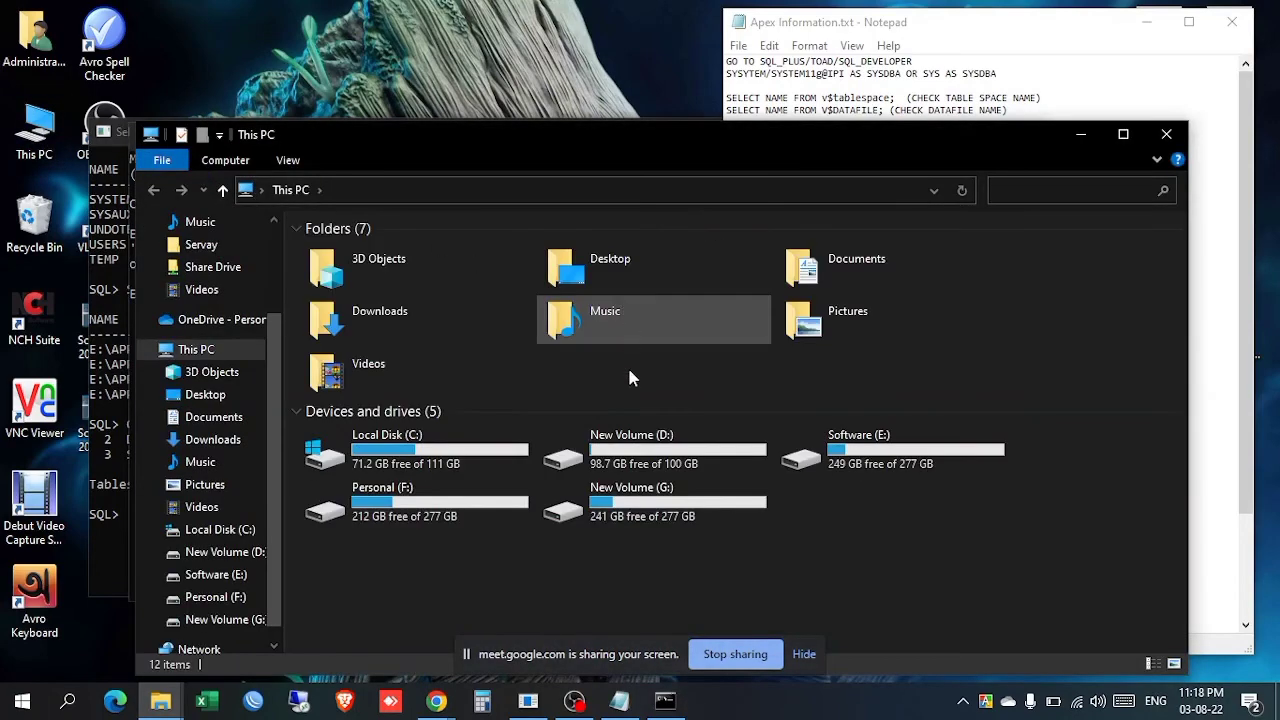
left_click(1166, 134)
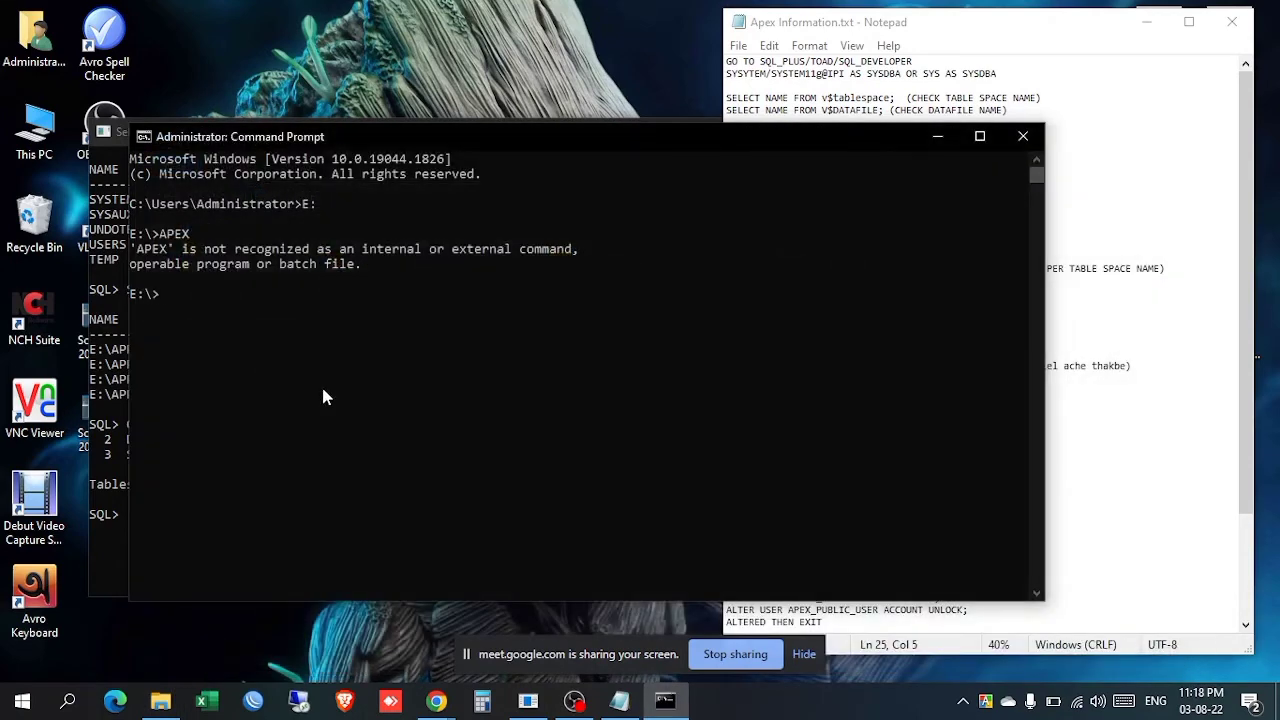
left_click(321, 384)
key("Escape")
type("CD APEX")
key("Return")
type("SQLPLUS")
key("Return")
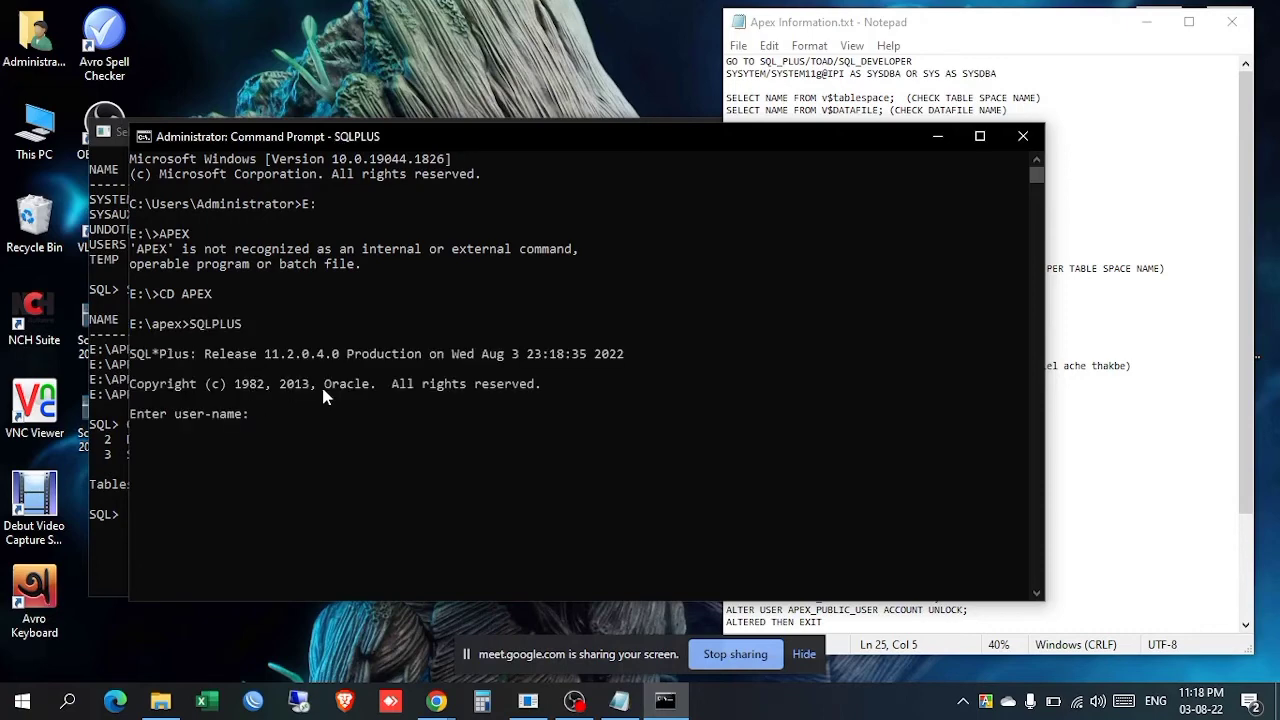
Step: Connect SQL*Plus as sysdba using the login string from the notes
left_click(1030, 38)
left_click_drag(992, 342, 822, 341)
key("ctrl+c")
right_click(372, 451)
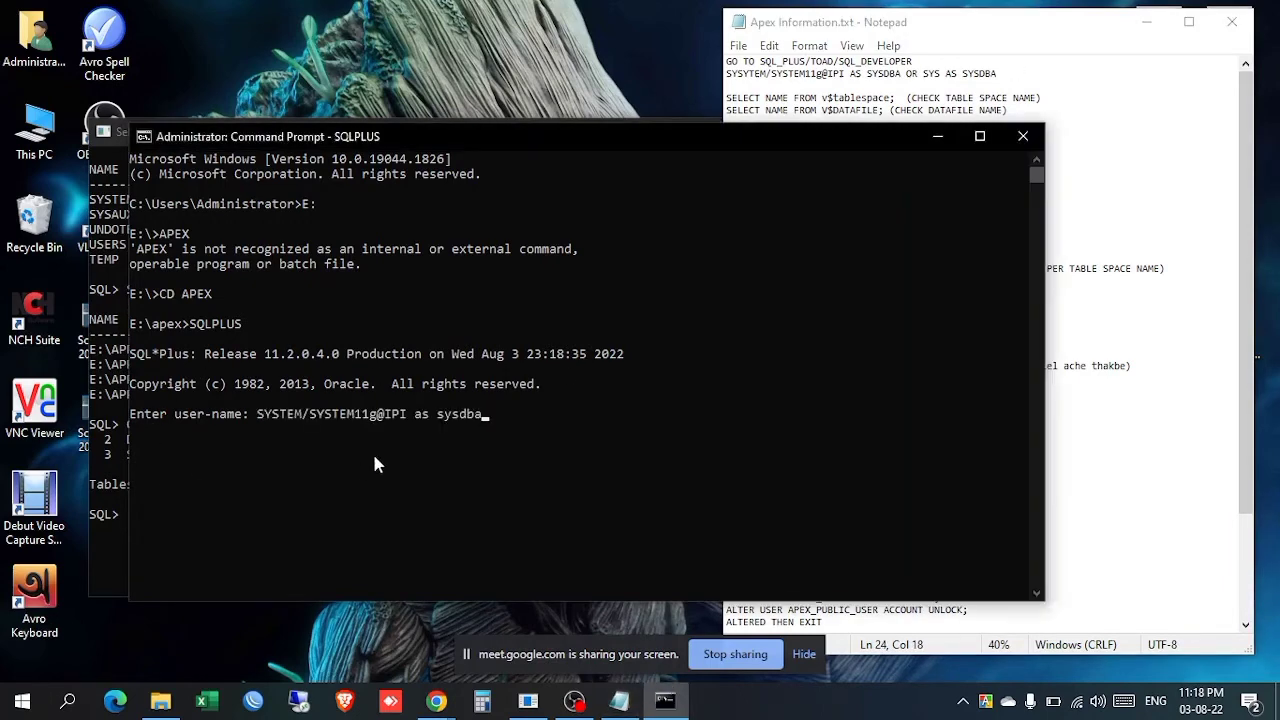
key("Return")
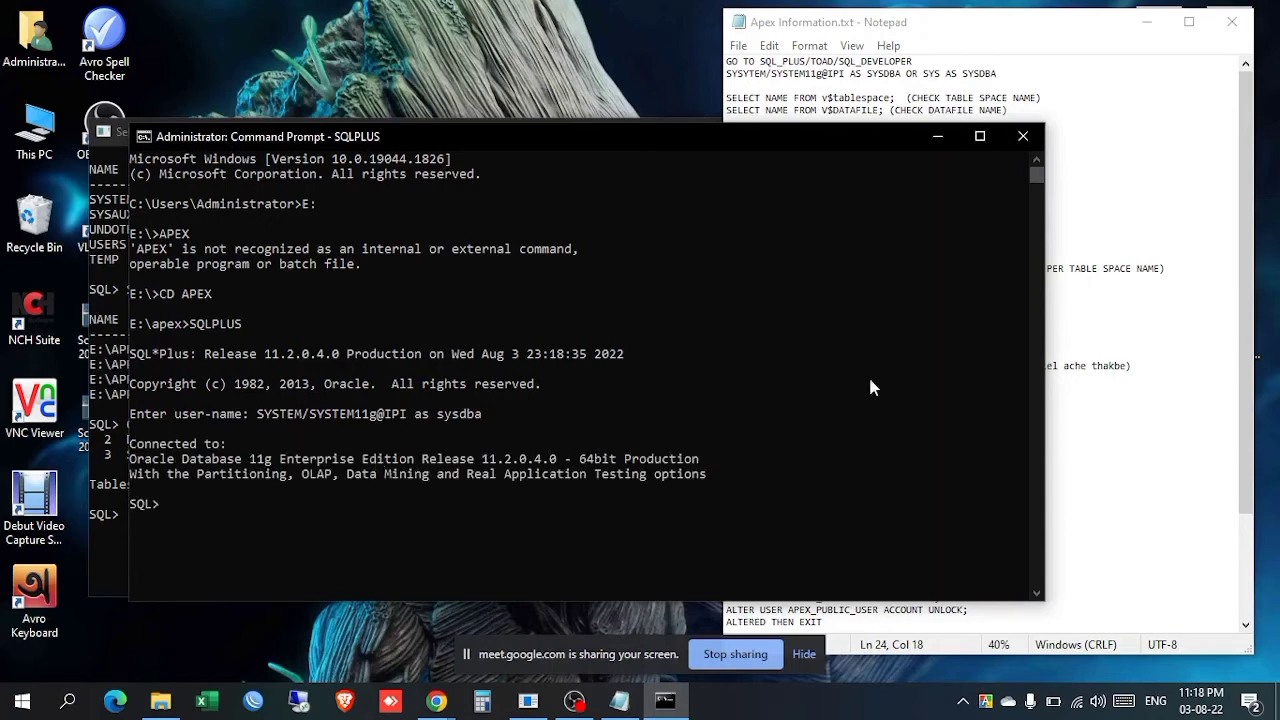
left_click(985, 22)
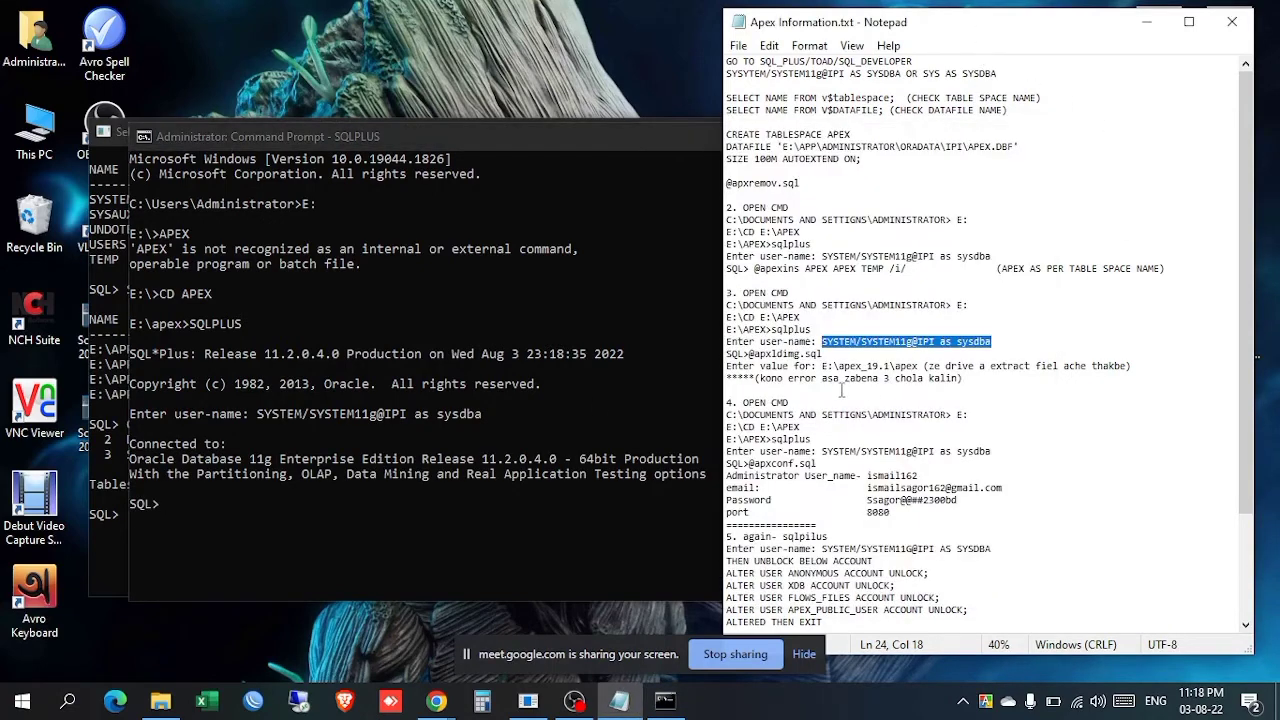
left_click_drag(823, 354, 750, 354)
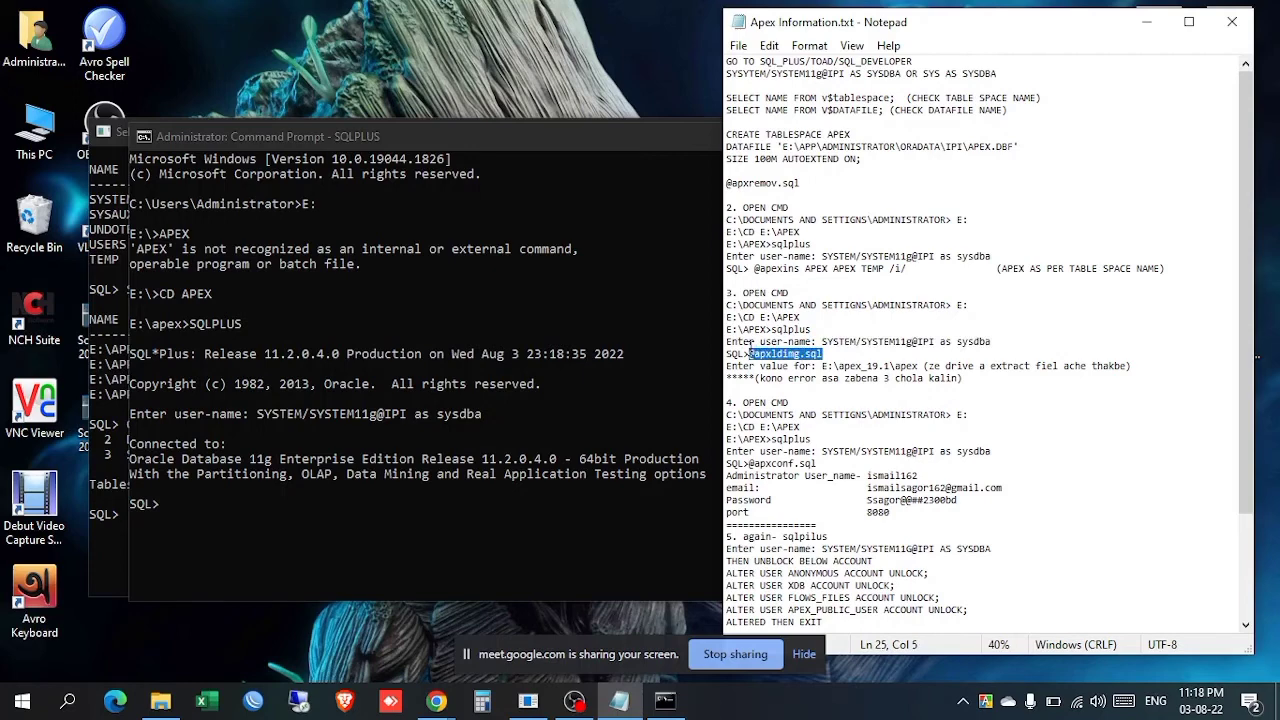
left_click(386, 516)
key("ctrl+v")
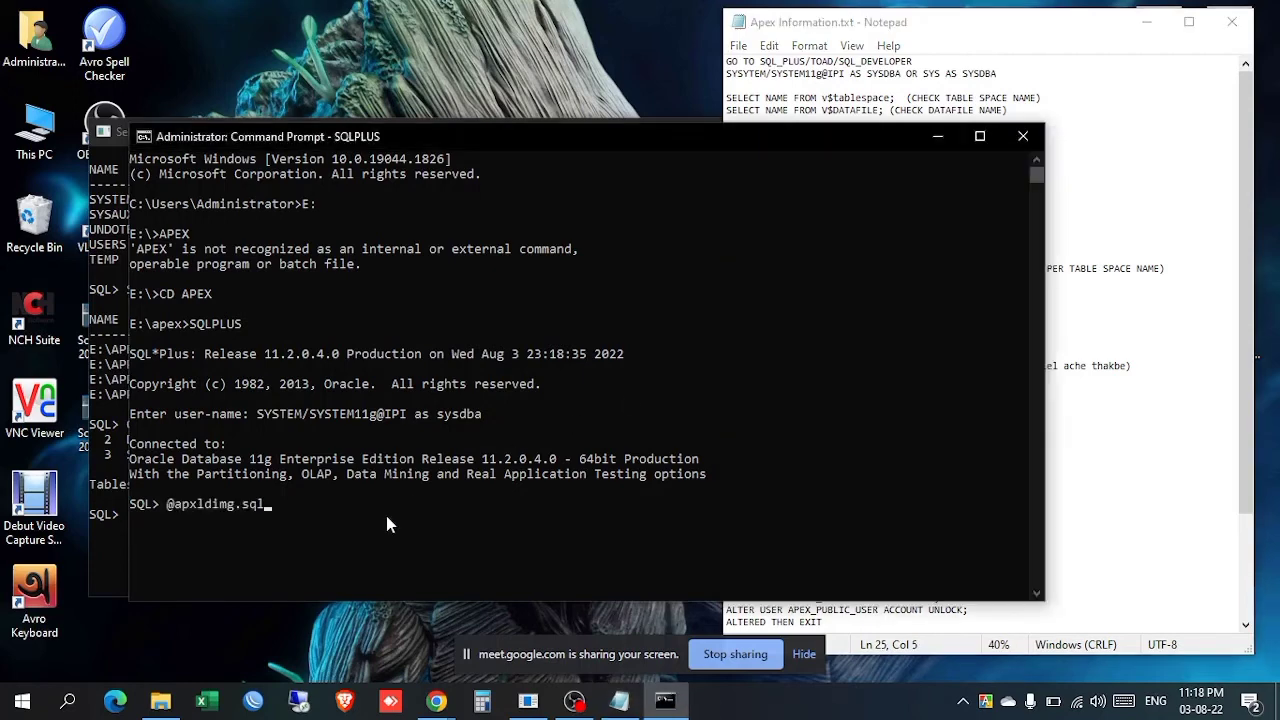
key("Return")
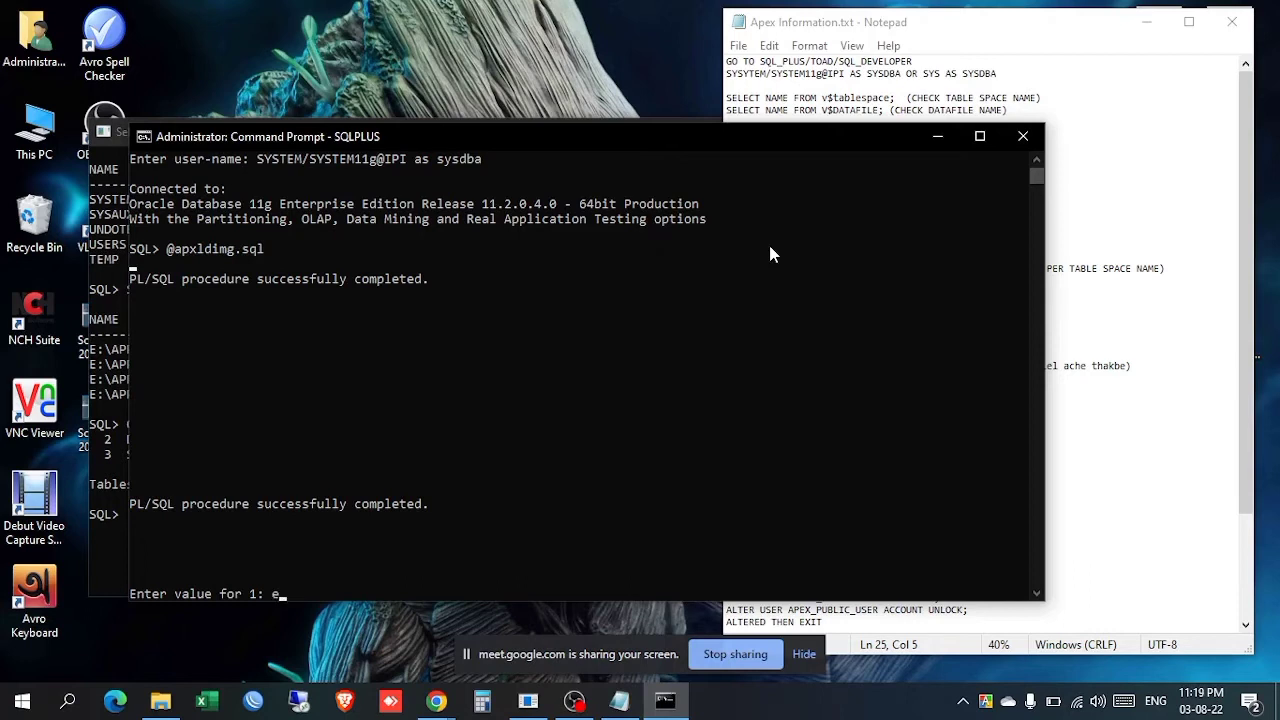
type("E")
type(":")
key("Return")
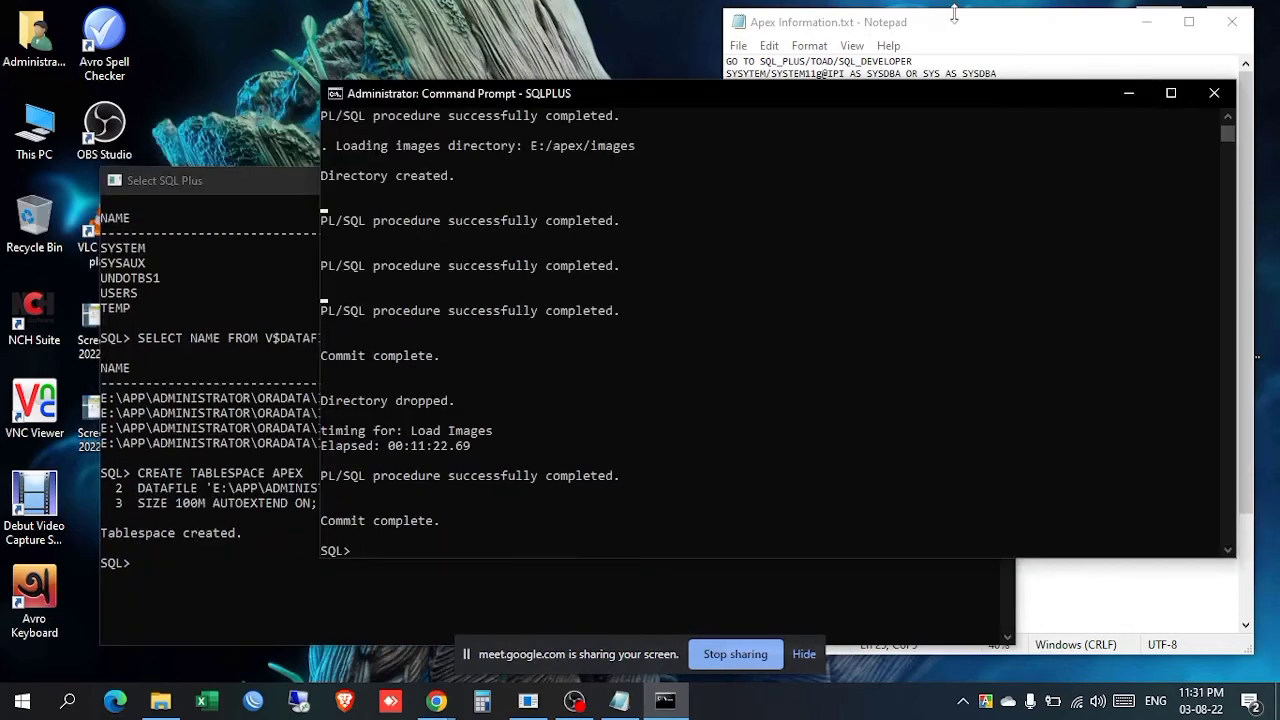
left_click(956, 22)
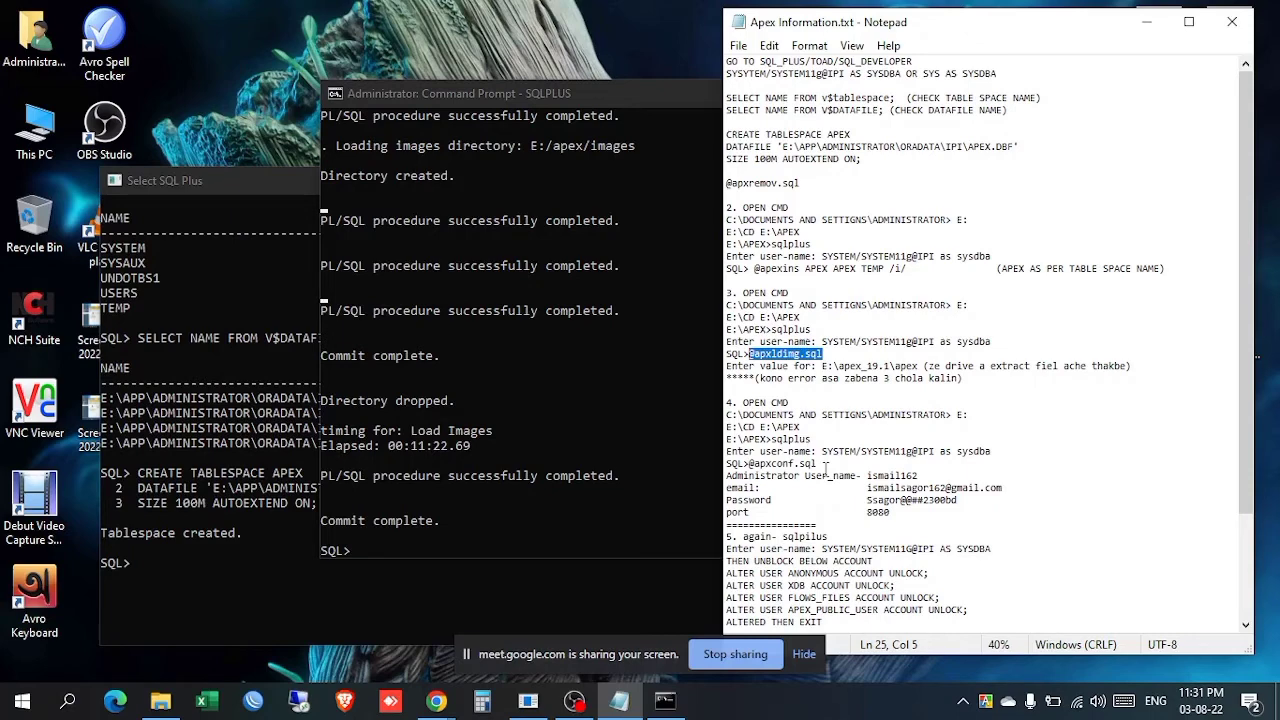
left_click_drag(818, 463, 748, 464)
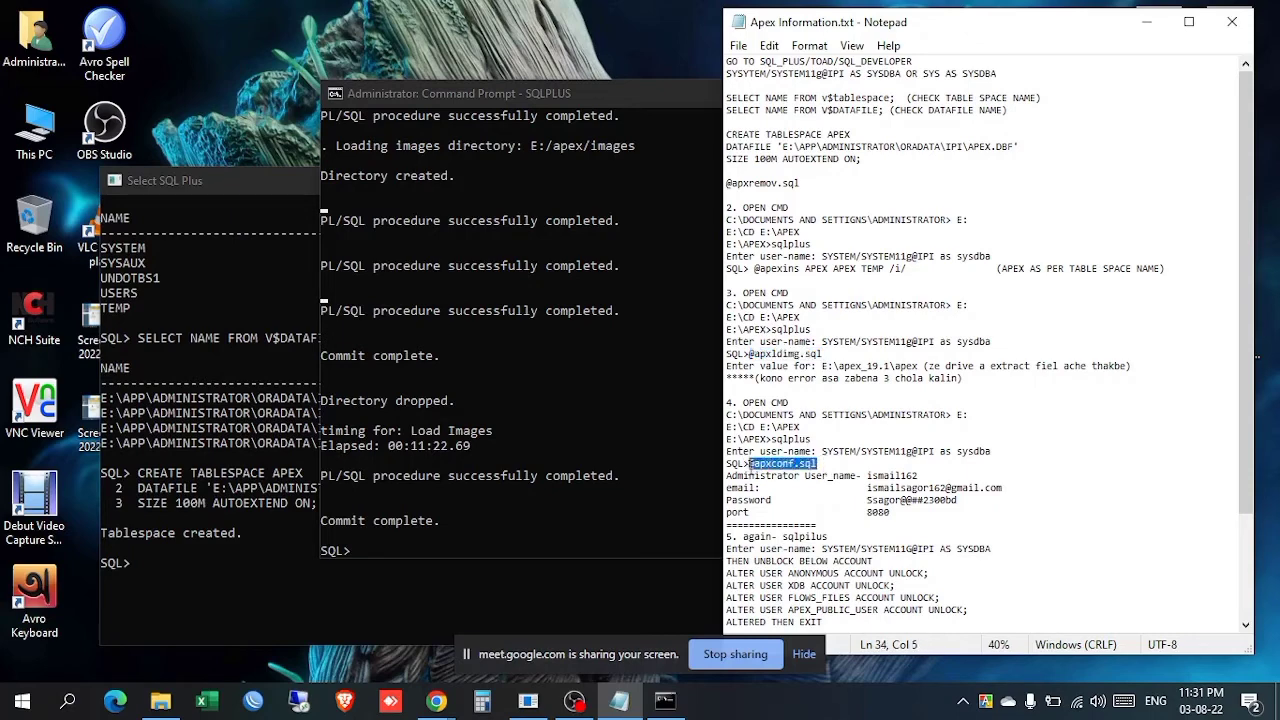
right_click(762, 464)
left_click(805, 246)
left_click_drag(520, 93, 425, 75)
right_click(690, 380)
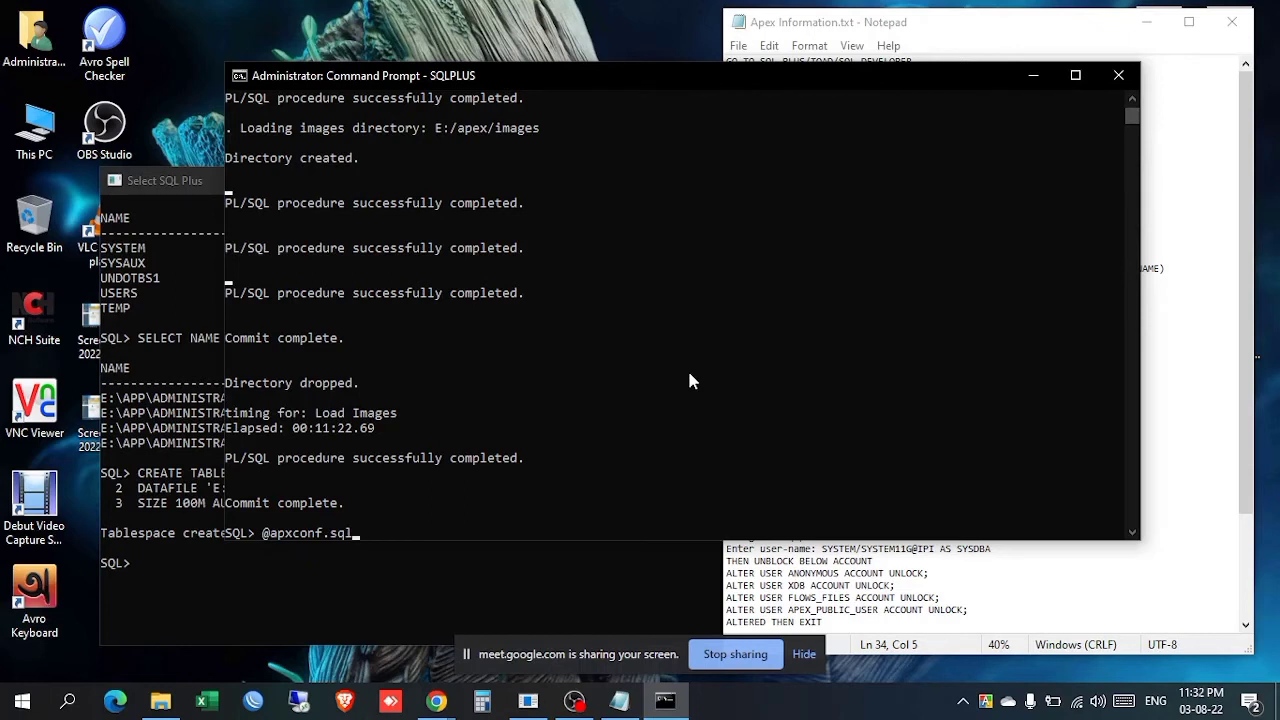
key("Return")
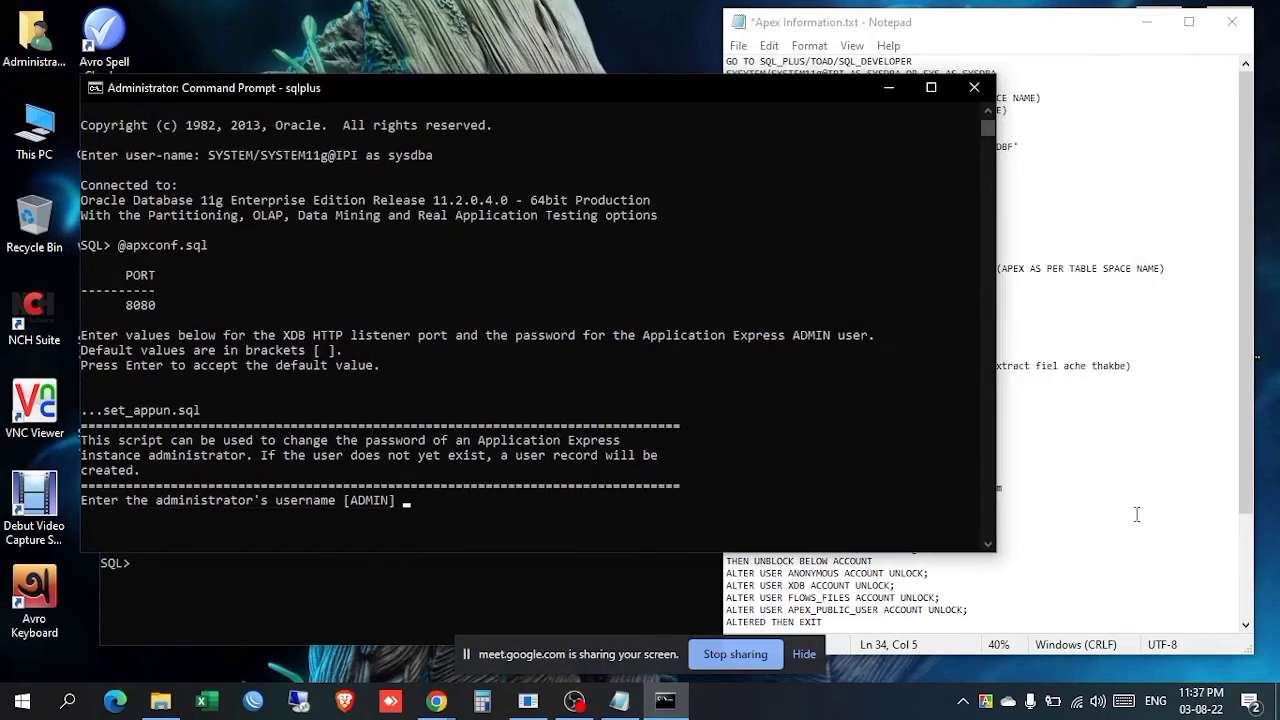
left_click(1134, 517)
scroll(928, 440, "down", 1)
left_click_drag(928, 440, 860, 441)
key("ctrl+c")
right_click(504, 493)
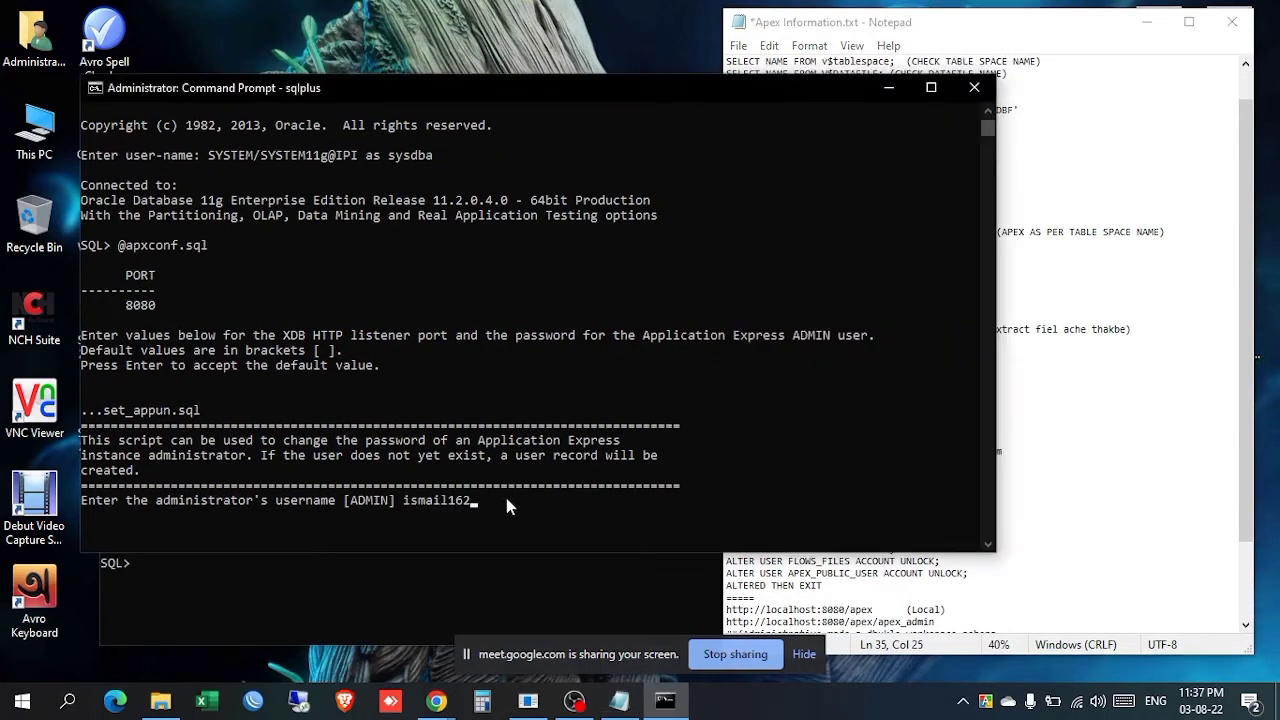
key("Return")
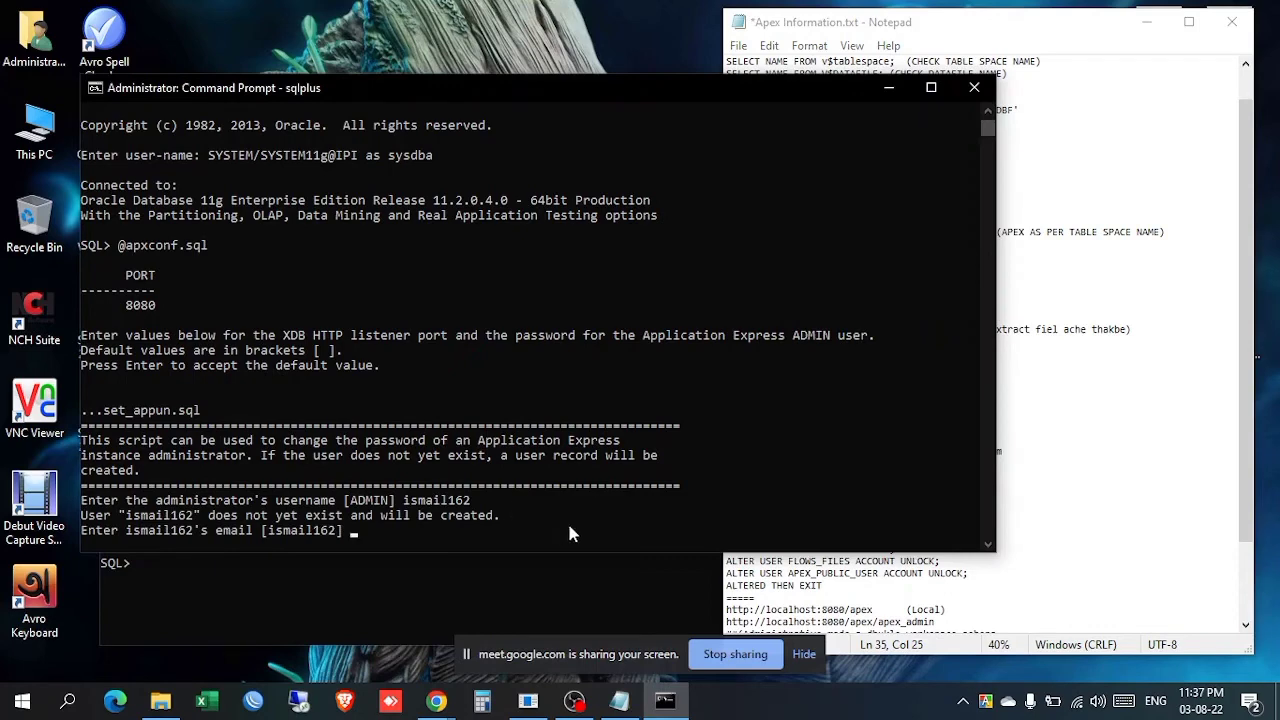
Step: Enter the administrator's e-mail address copied from the notes
left_click(1070, 467)
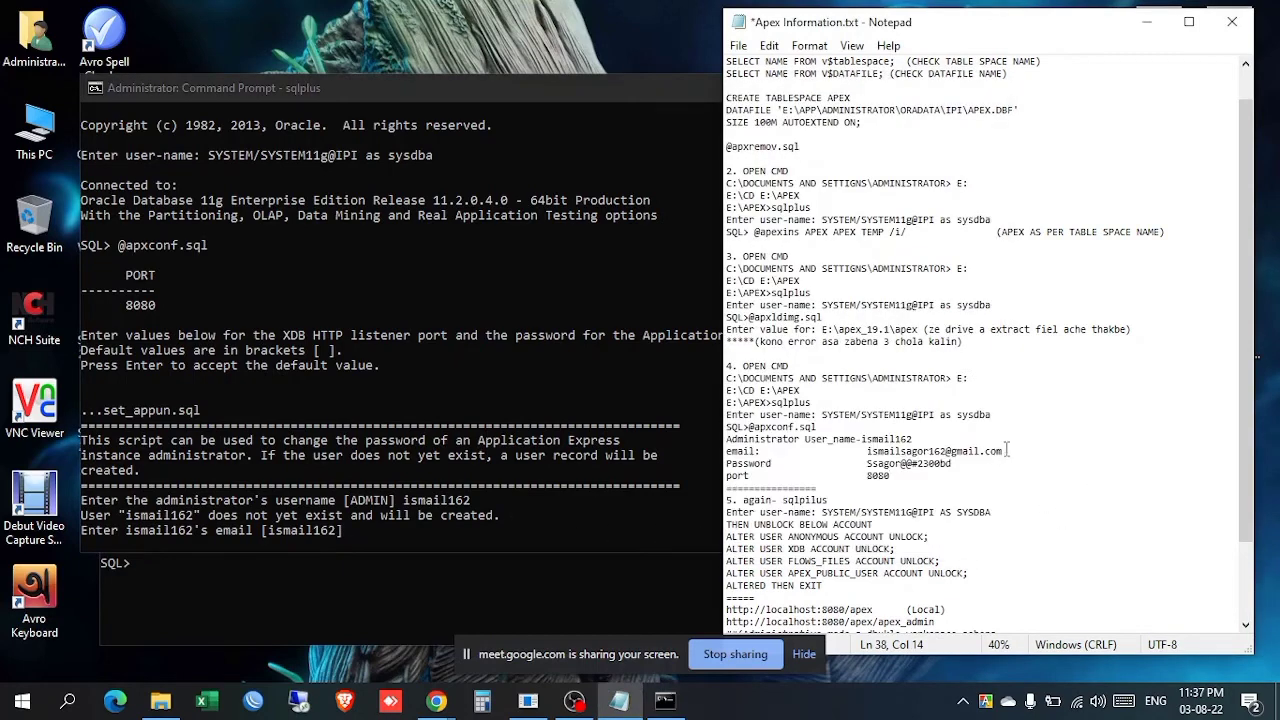
left_click_drag(1002, 451, 866, 451)
key("ctrl+c")
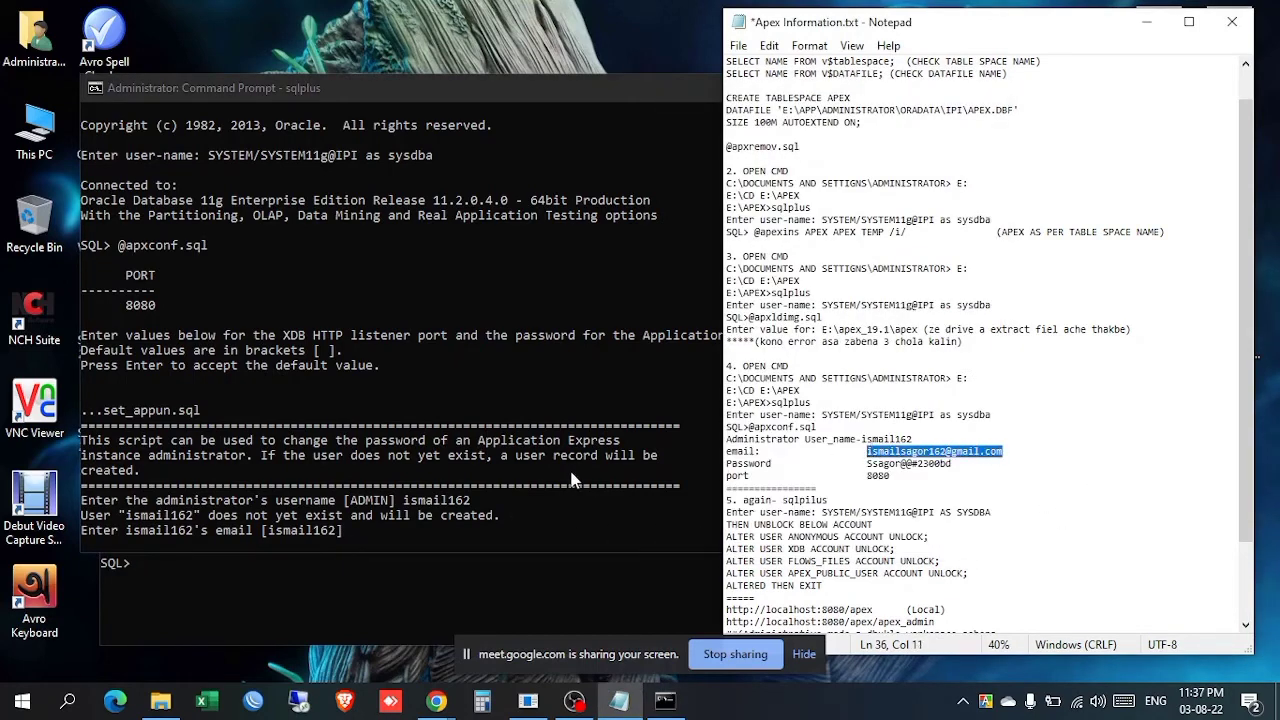
right_click(562, 484)
key("Return")
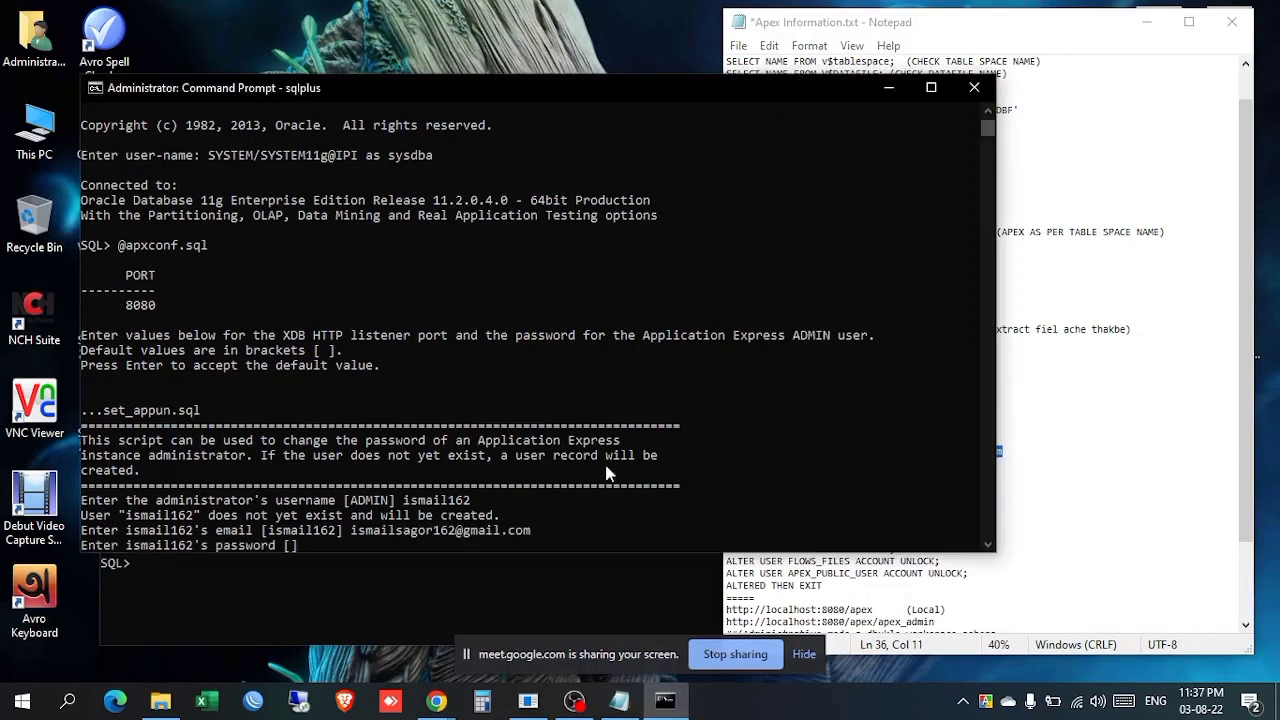
Step: Submit the administrator password and keep the XDB HTTP port at 8080
left_click(1203, 488)
left_click_drag(953, 464, 866, 465)
left_click(552, 465)
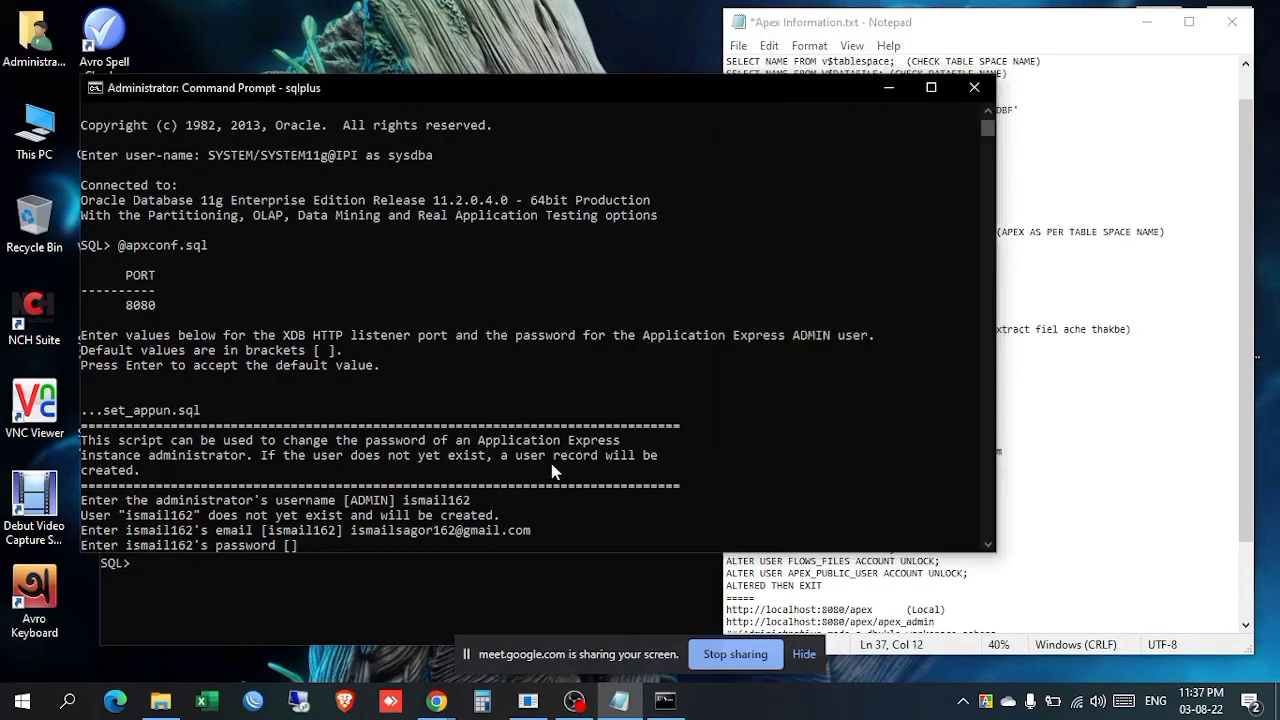
key("Return")
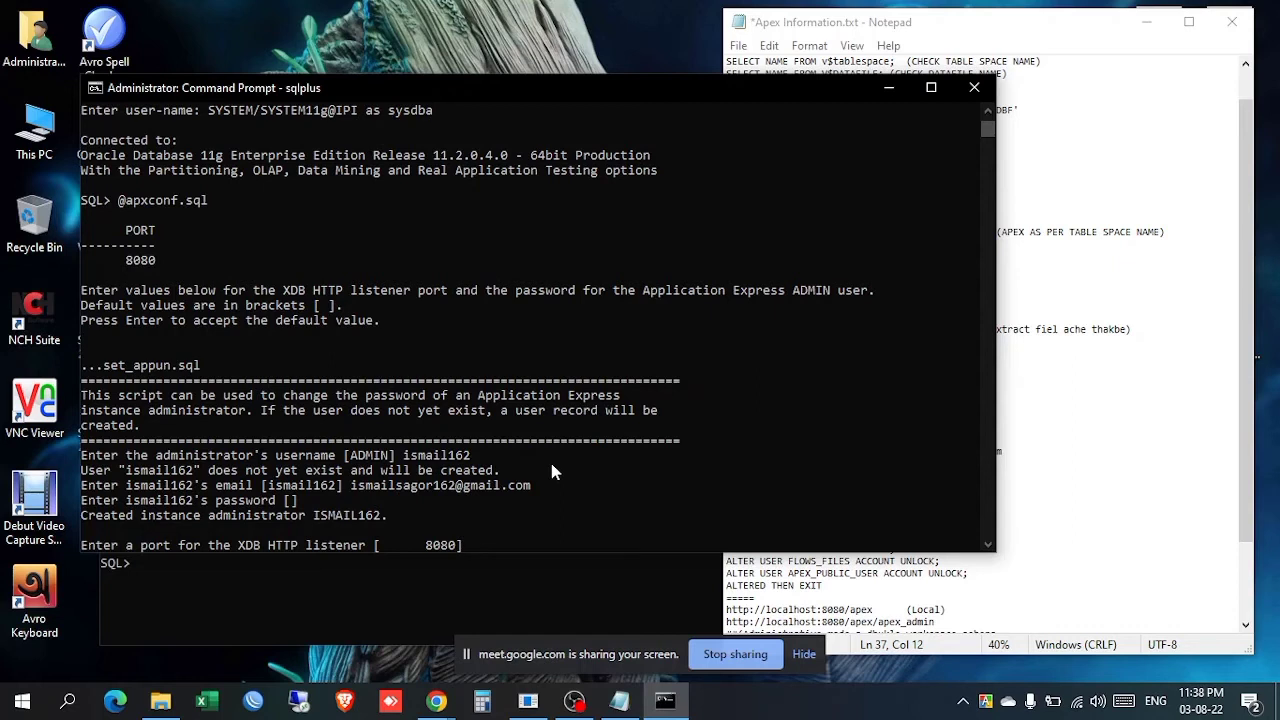
key("Return")
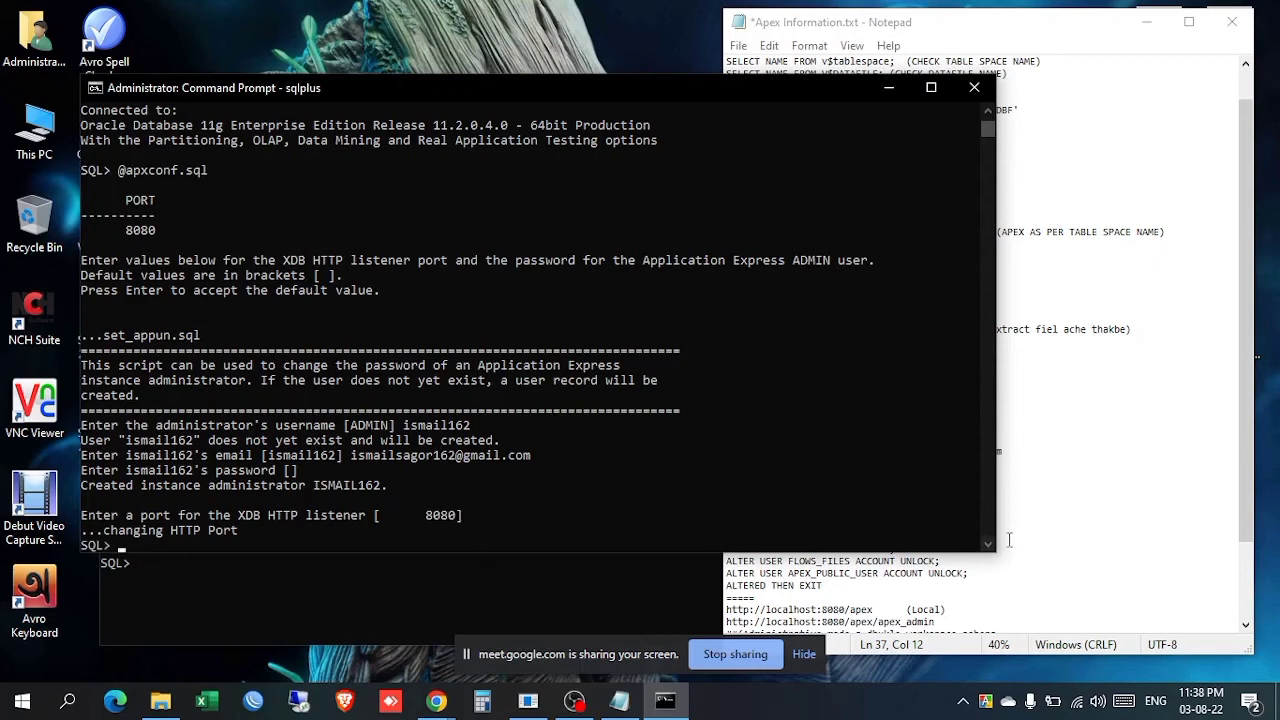
left_click(1044, 536)
scroll(933, 512, "down", 3)
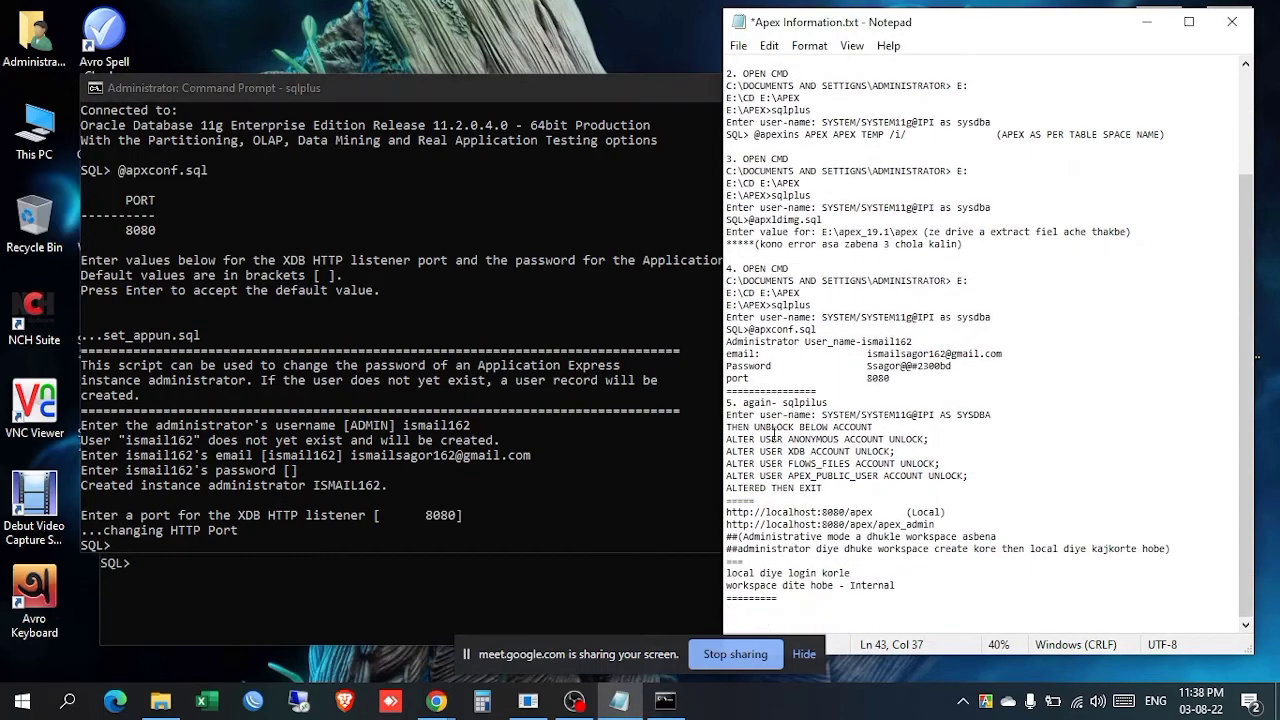
Step: Close the configuration console and reposition the SQL Plus window
left_click(162, 573)
left_click(236, 91)
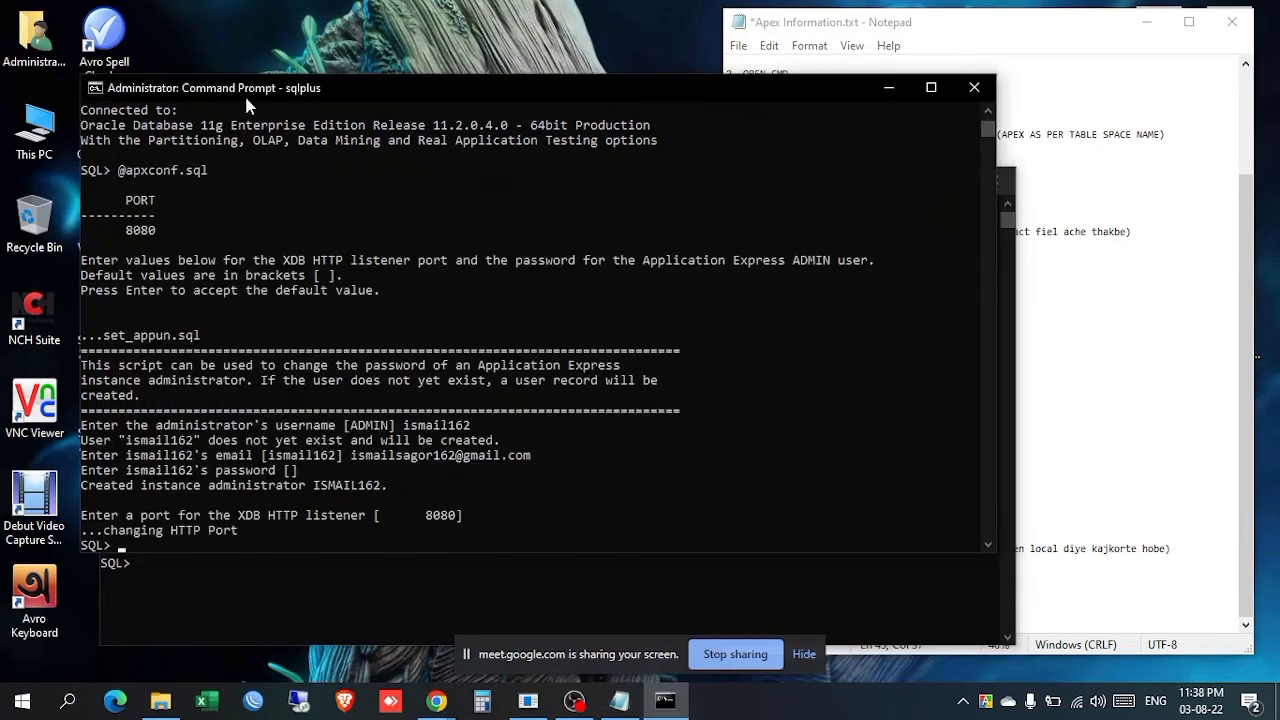
left_click(974, 88)
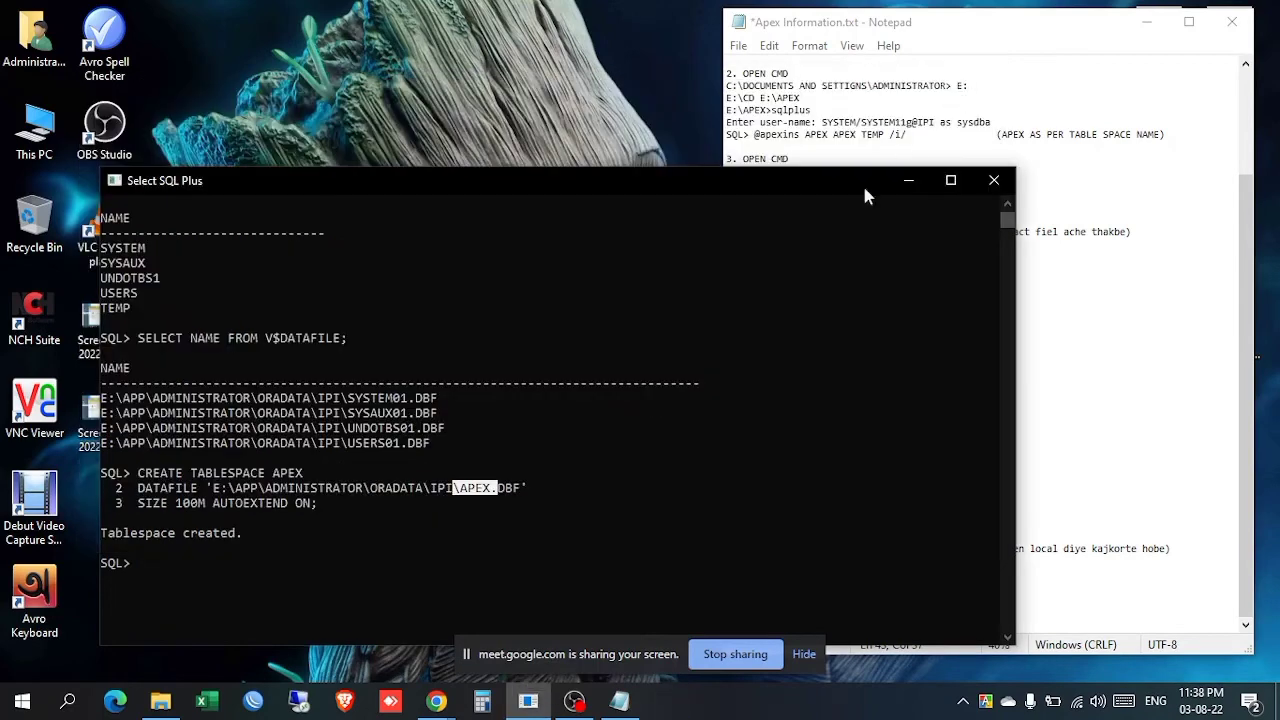
left_click_drag(557, 183, 493, 76)
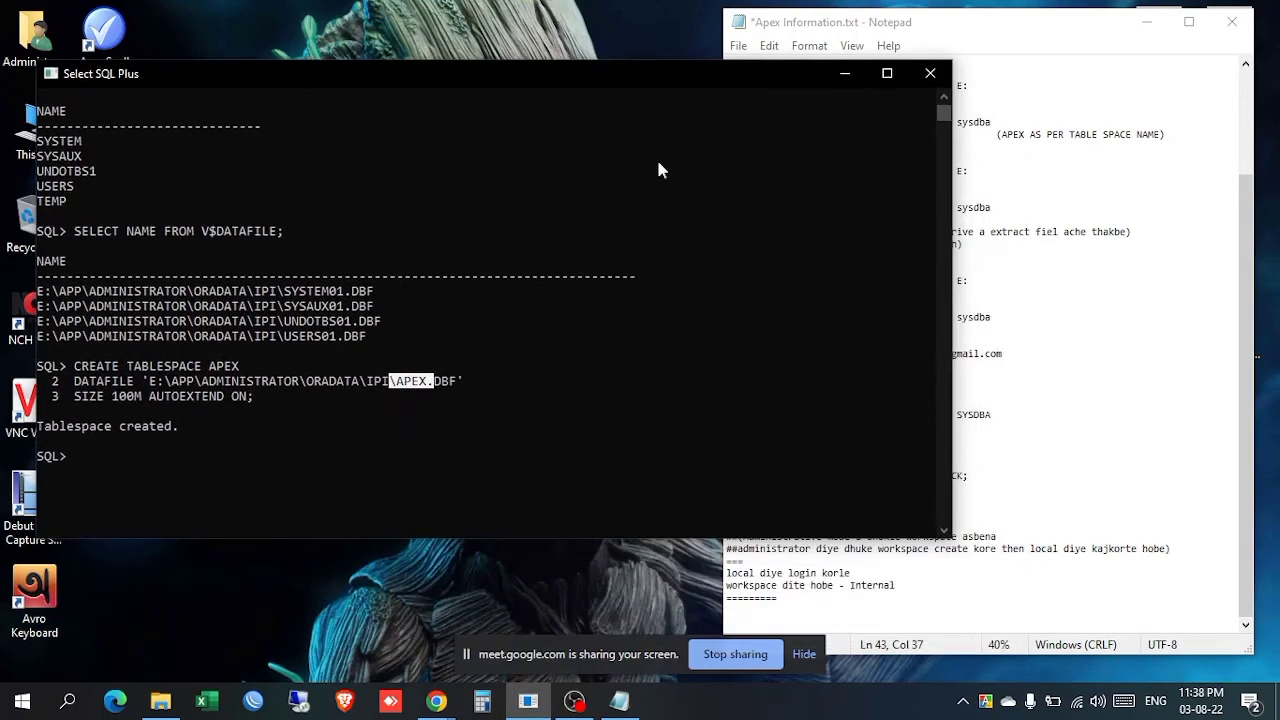
left_click(1076, 443)
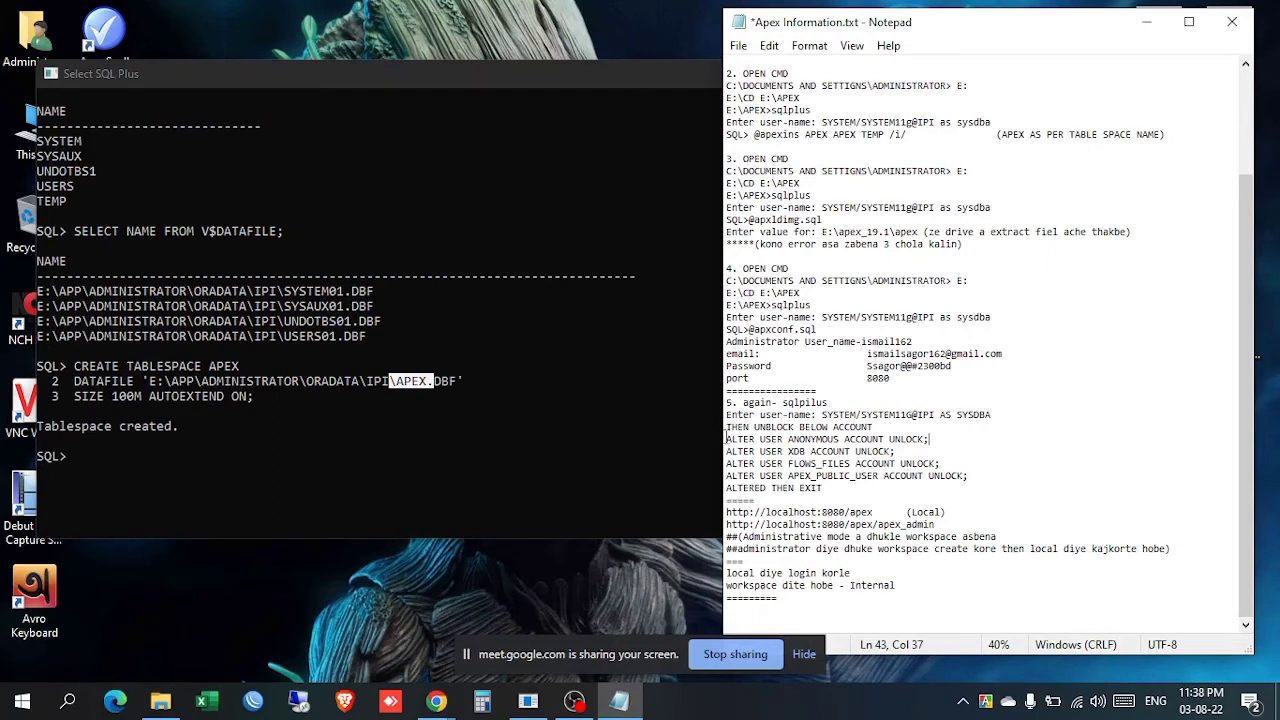
Step: Copy the account unlock commands from the notes and paste them into SQL Plus
left_click_drag(726, 440, 986, 477)
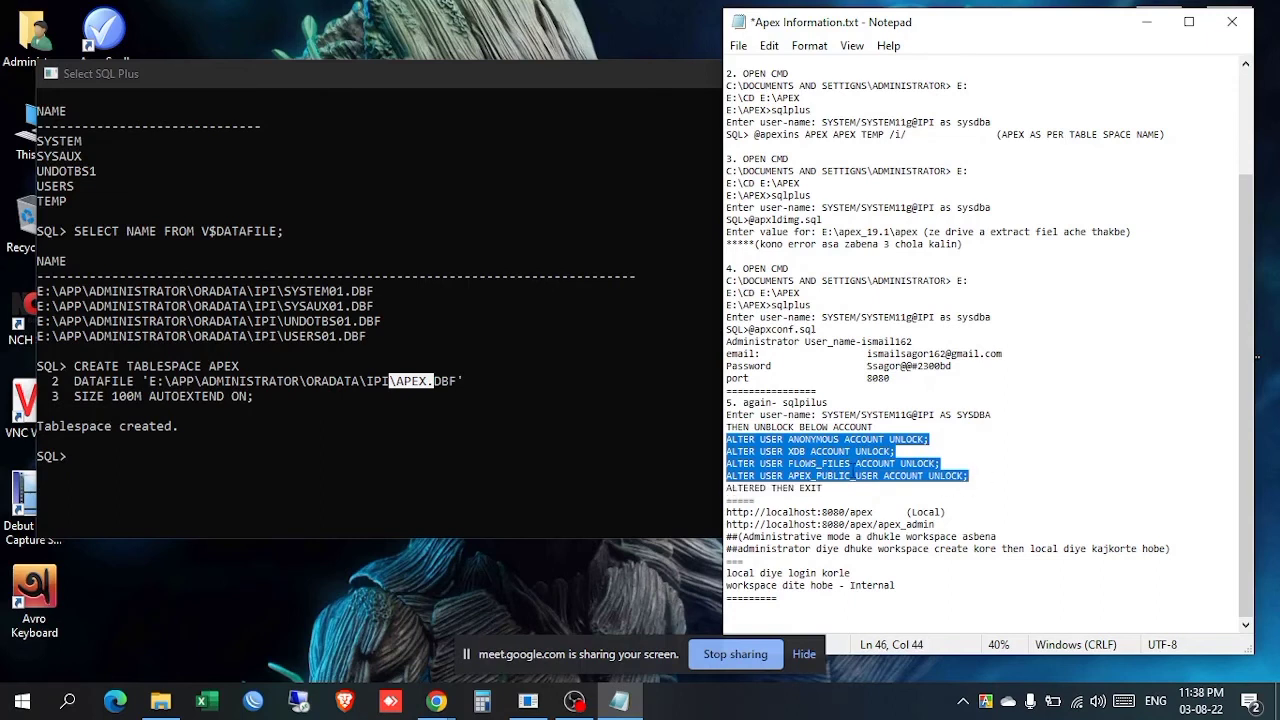
right_click(848, 466)
left_click(860, 241)
left_click(457, 444)
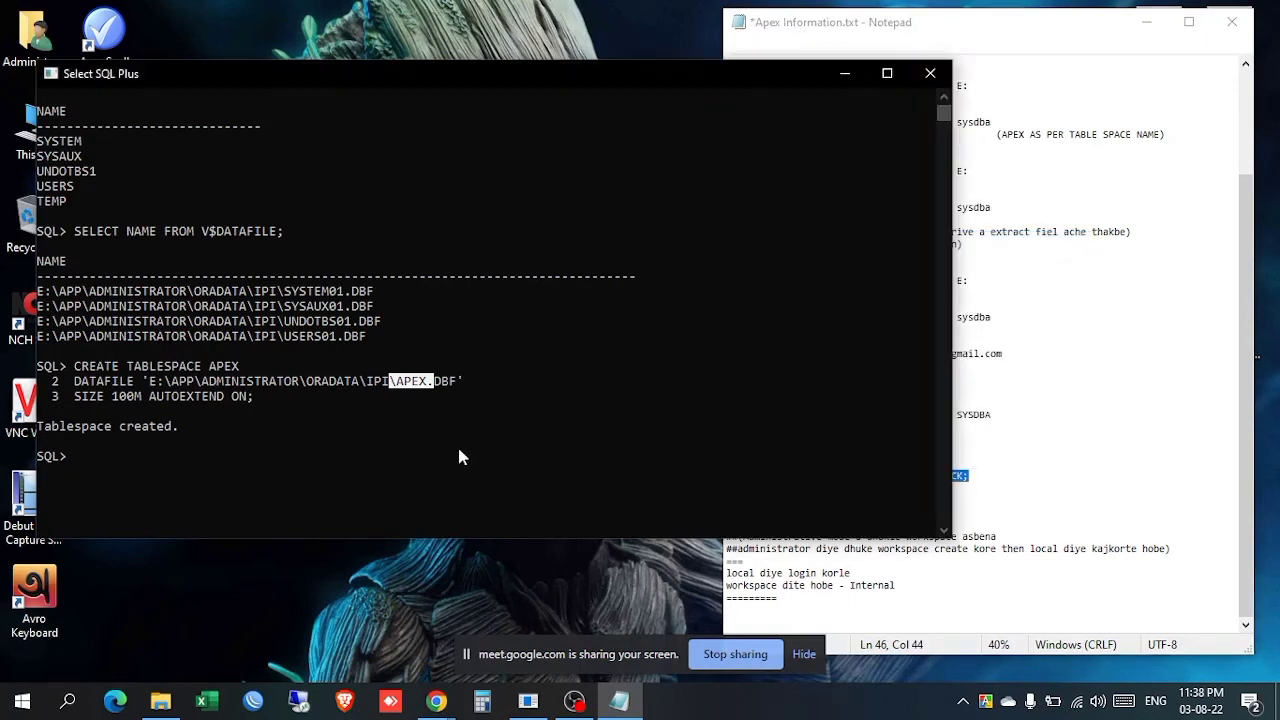
left_click(457, 444)
right_click(460, 456)
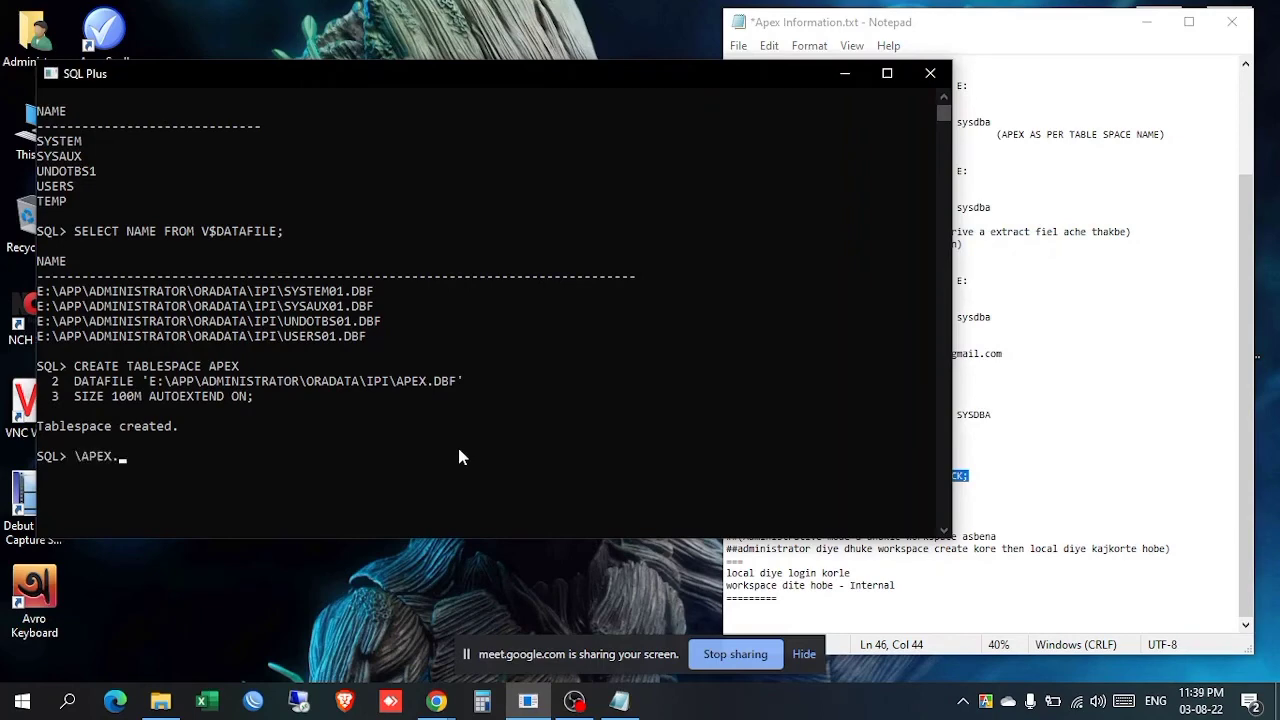
Step: Paste and run the four ALTER USER ... ACCOUNT UNLOCK statements for ANONYMOUS, XDB, FLOWS_FILES, APEX_PUBLIC_USER
left_click(976, 487)
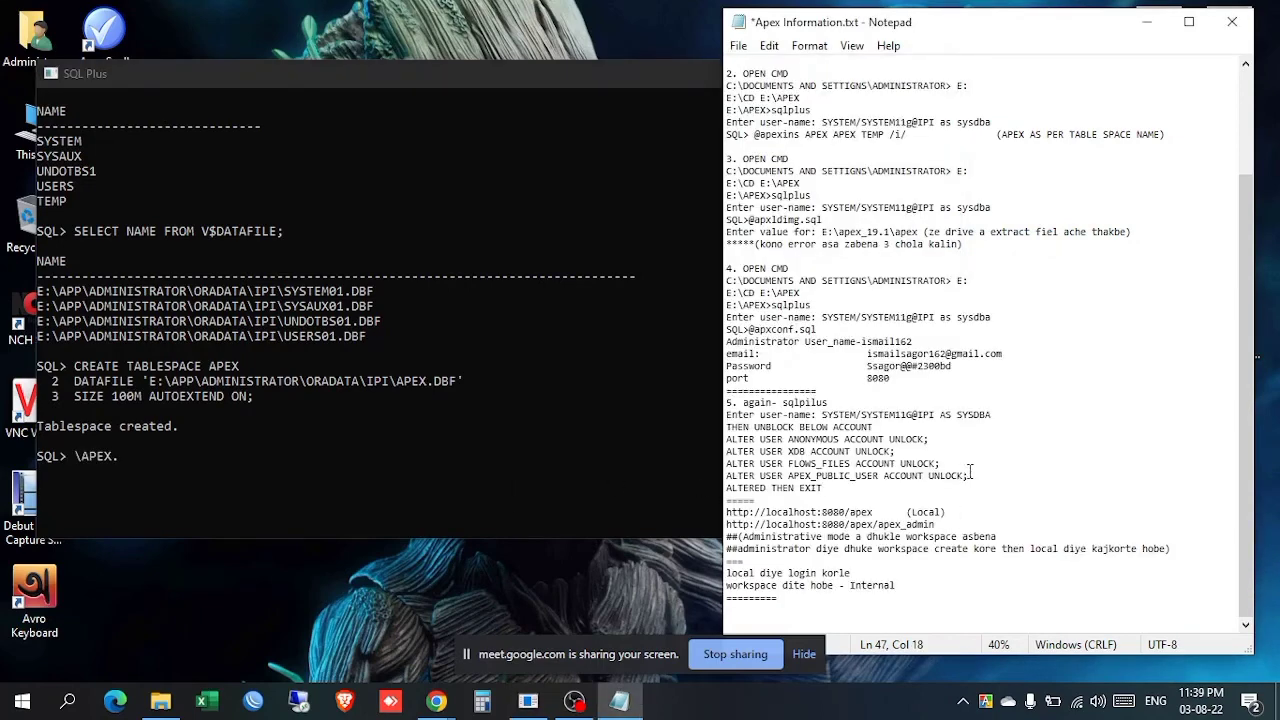
left_click_drag(988, 476, 726, 438)
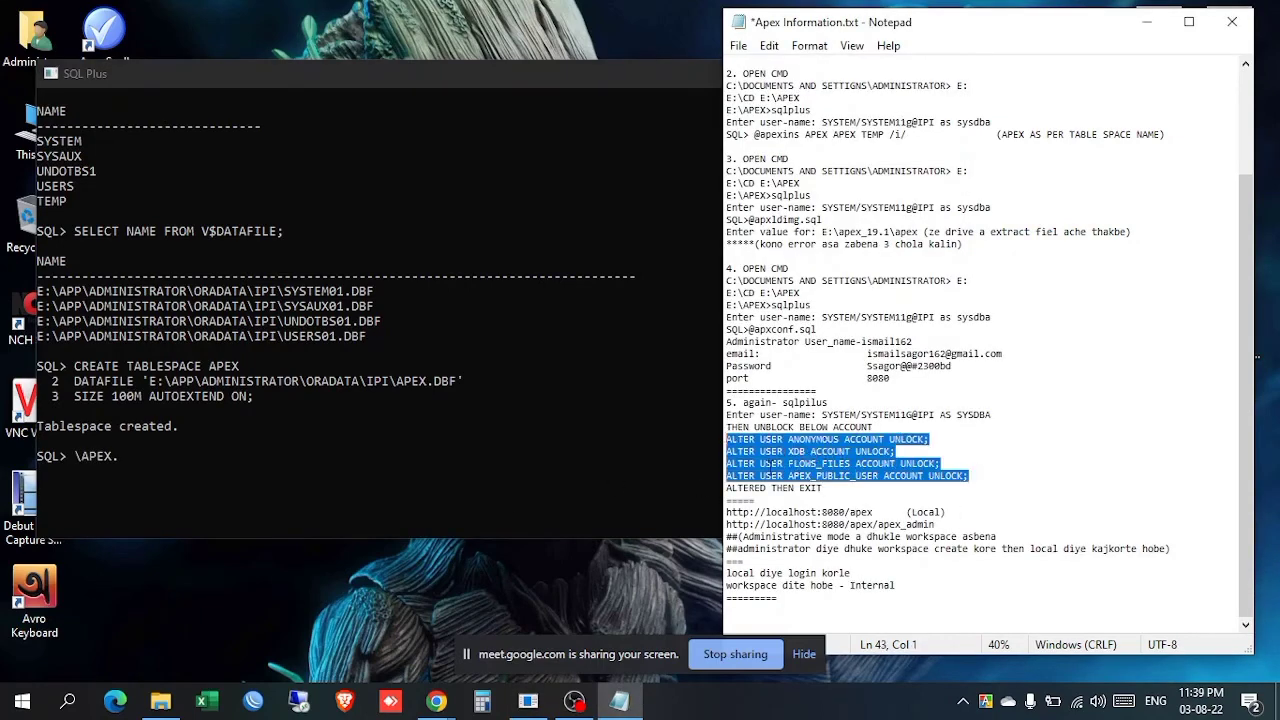
right_click(769, 469)
left_click(837, 242)
left_click(250, 505)
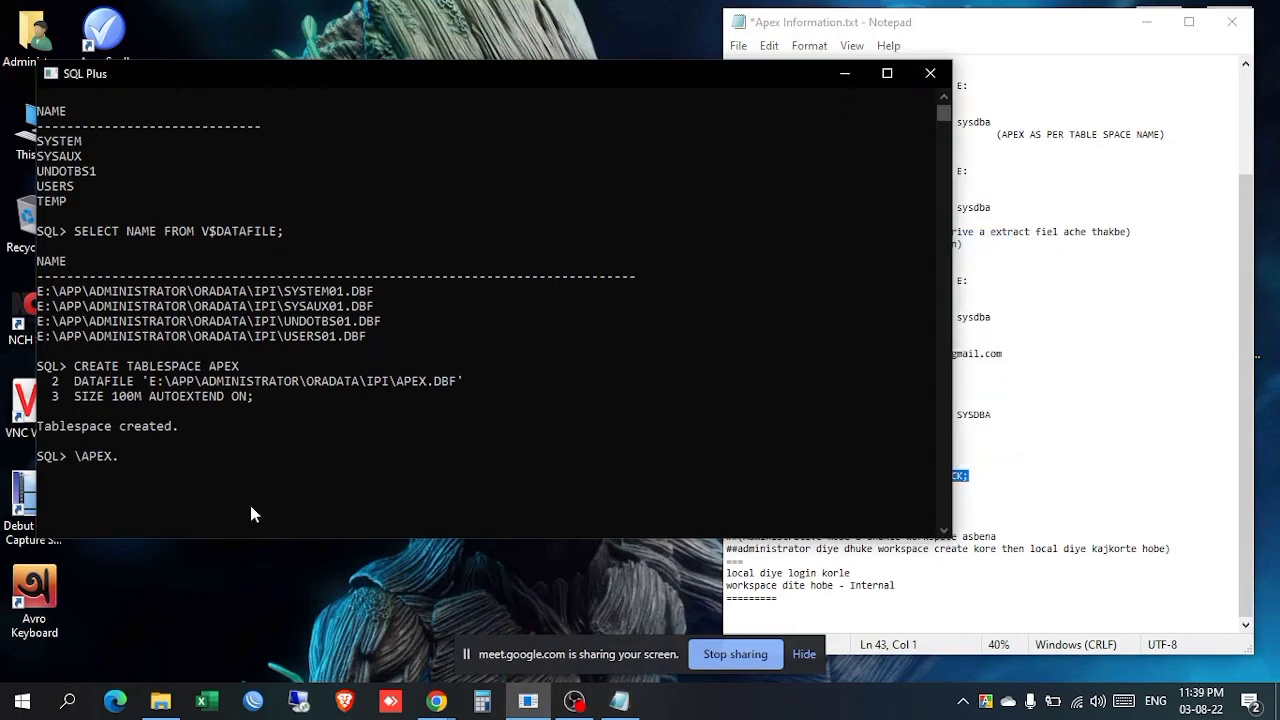
key("BackSpace")
key("BackSpace")
key("BackSpace")
key("BackSpace")
key("BackSpace")
key("BackSpace")
right_click(261, 475)
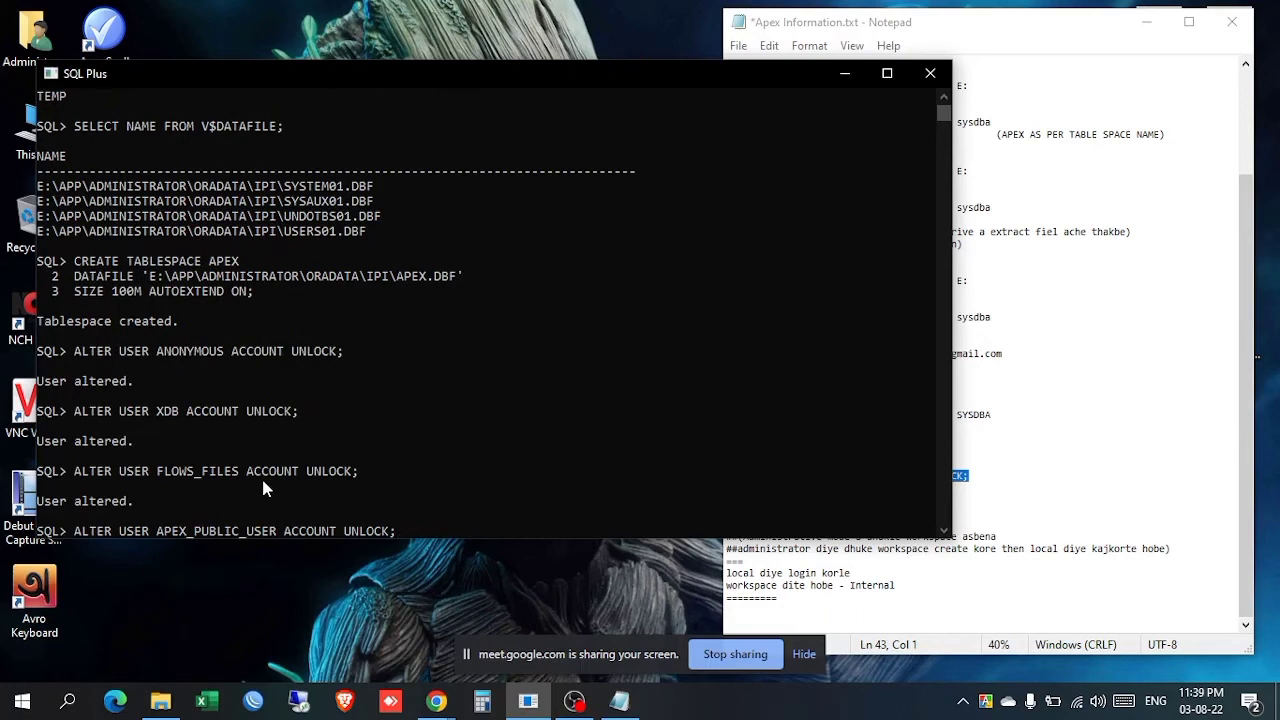
key("Return")
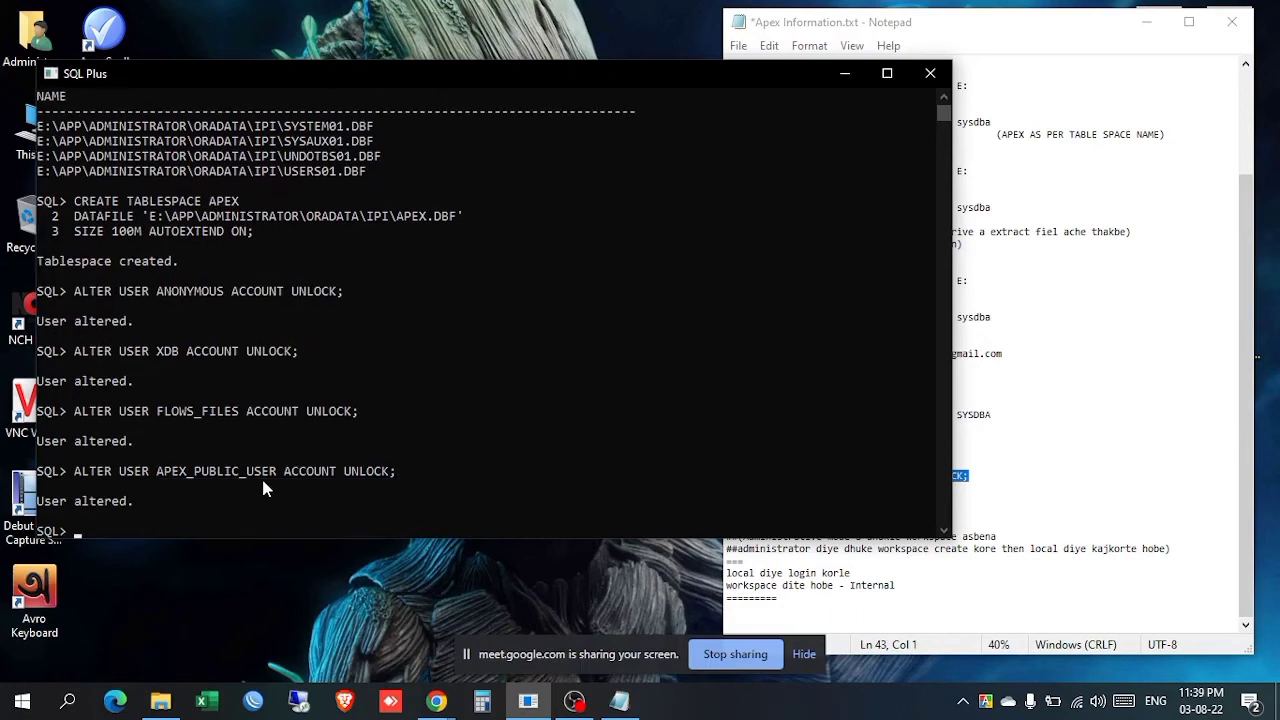
Step: Close the SQL Plus window
left_click(1008, 498)
left_click(59, 378)
left_click(519, 472)
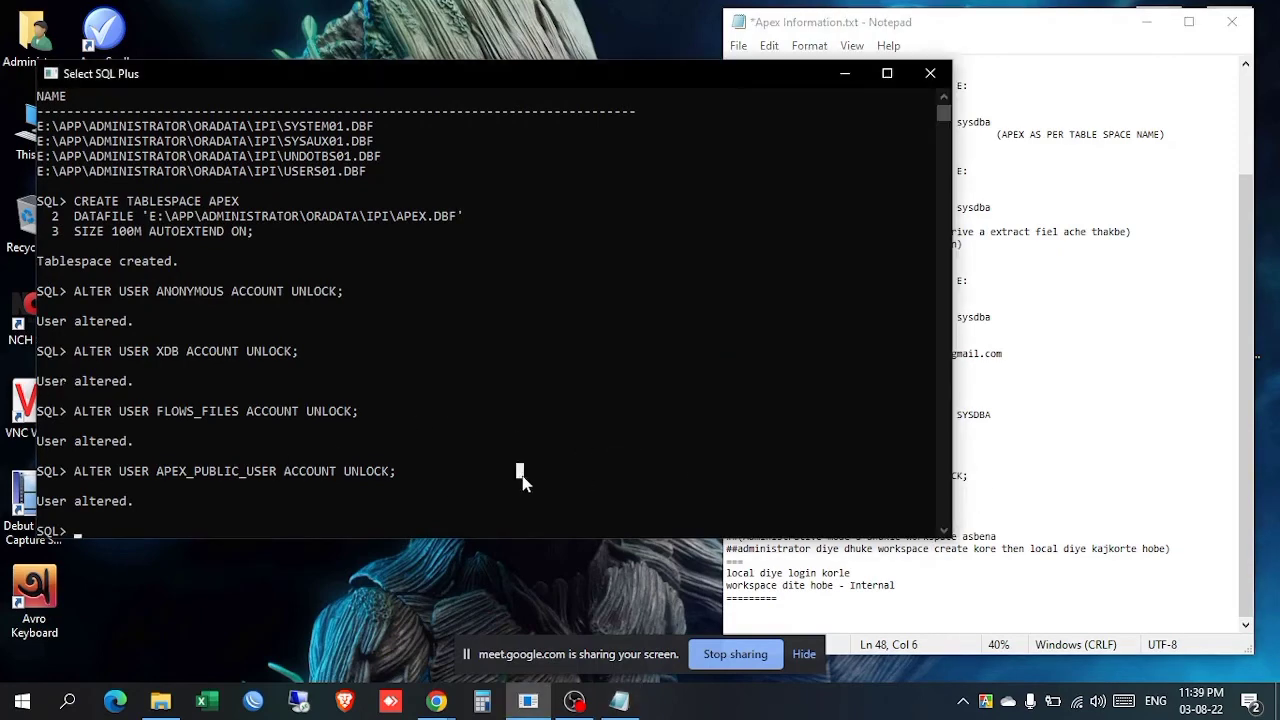
left_click(944, 70)
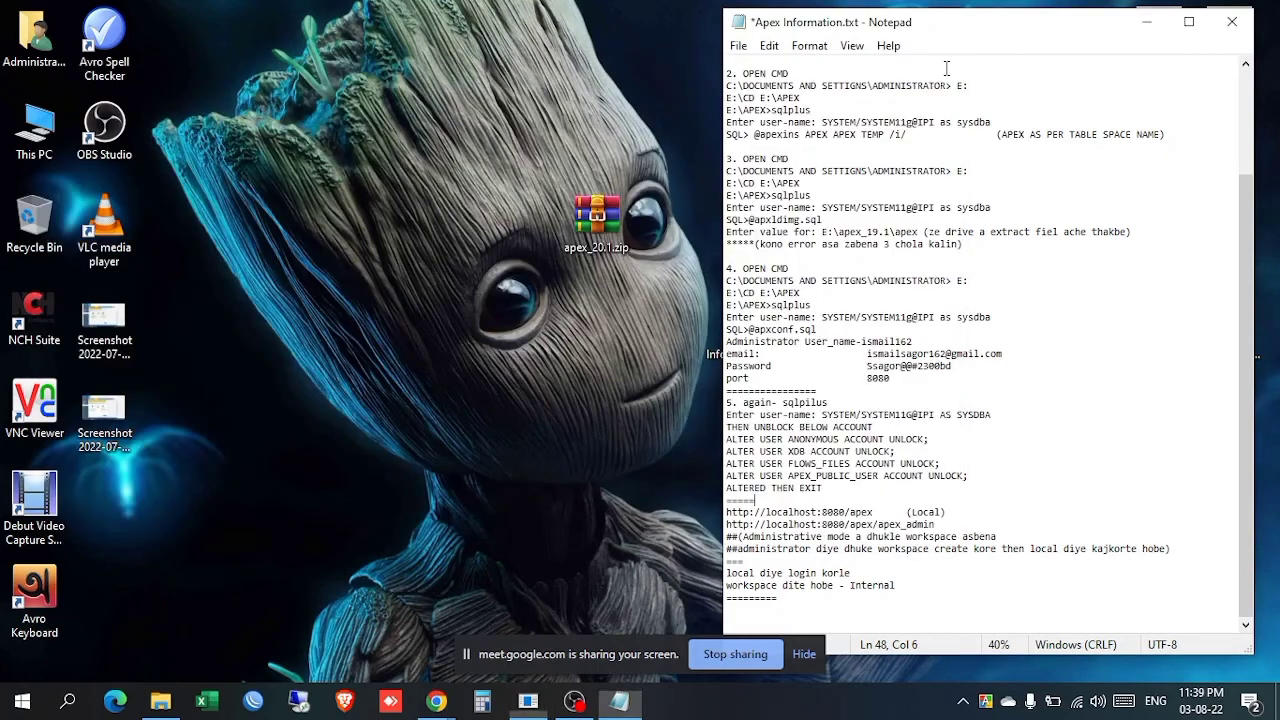
Step: Refresh the desktop repeatedly until apex_20.1.zip appears
right_click(400, 106)
left_click(432, 160)
right_click(432, 152)
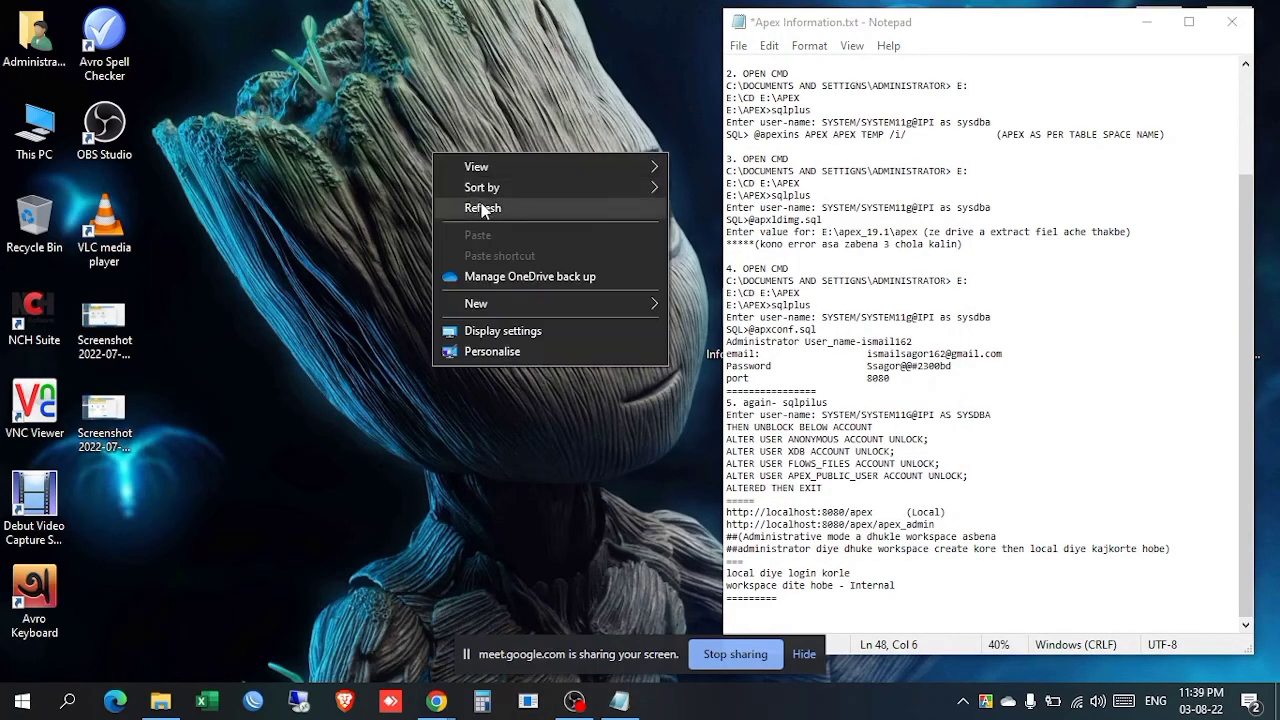
left_click(481, 205)
right_click(386, 177)
left_click(430, 231)
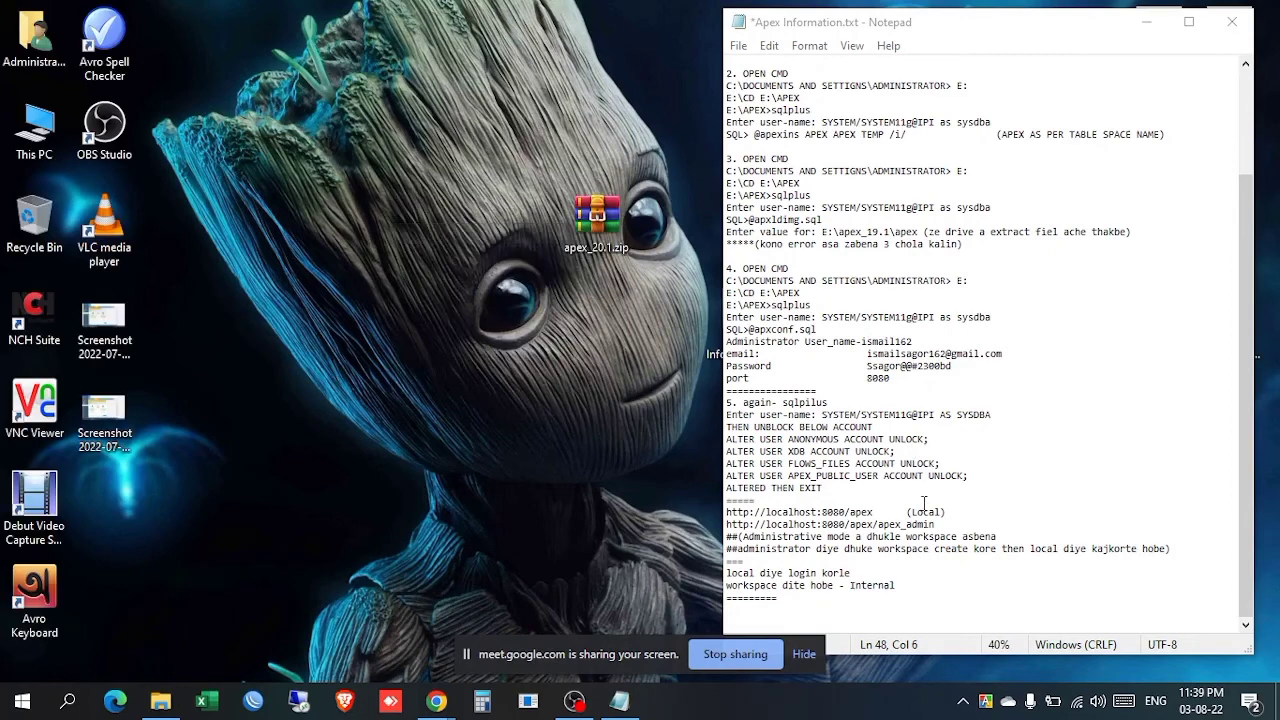
left_click_drag(879, 512, 727, 511)
left_click(834, 514)
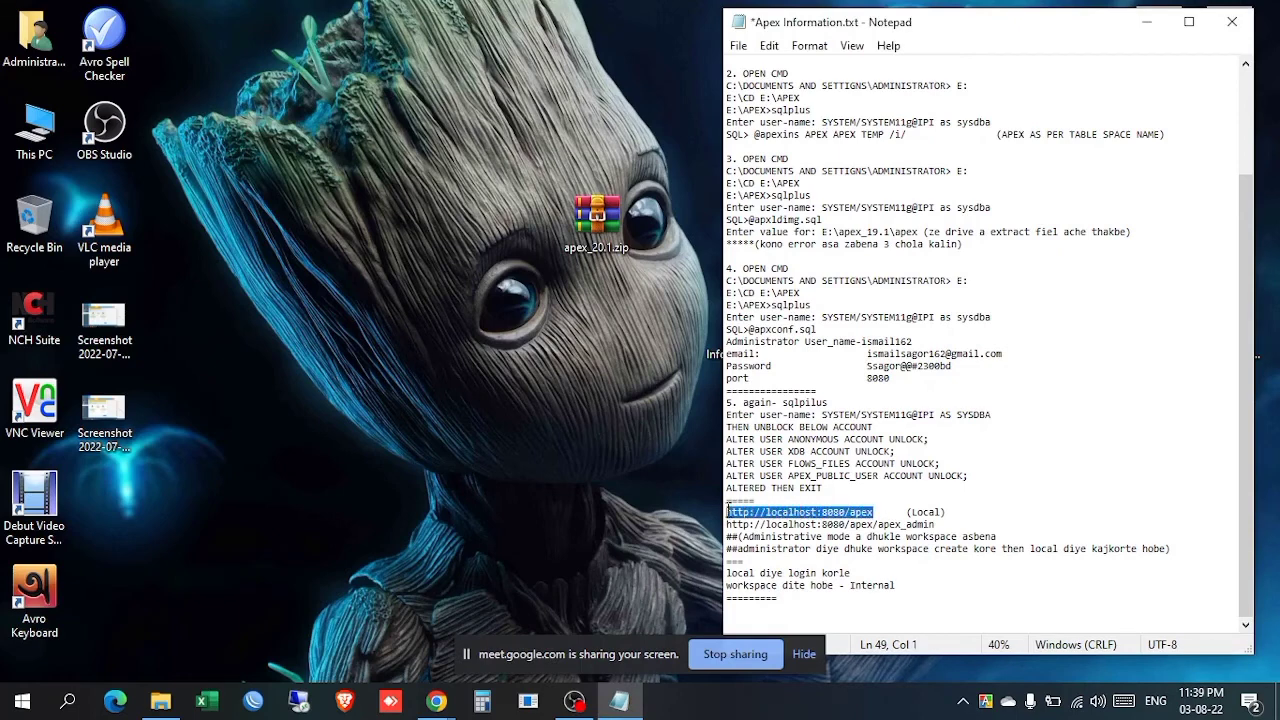
left_click_drag(935, 524, 725, 524)
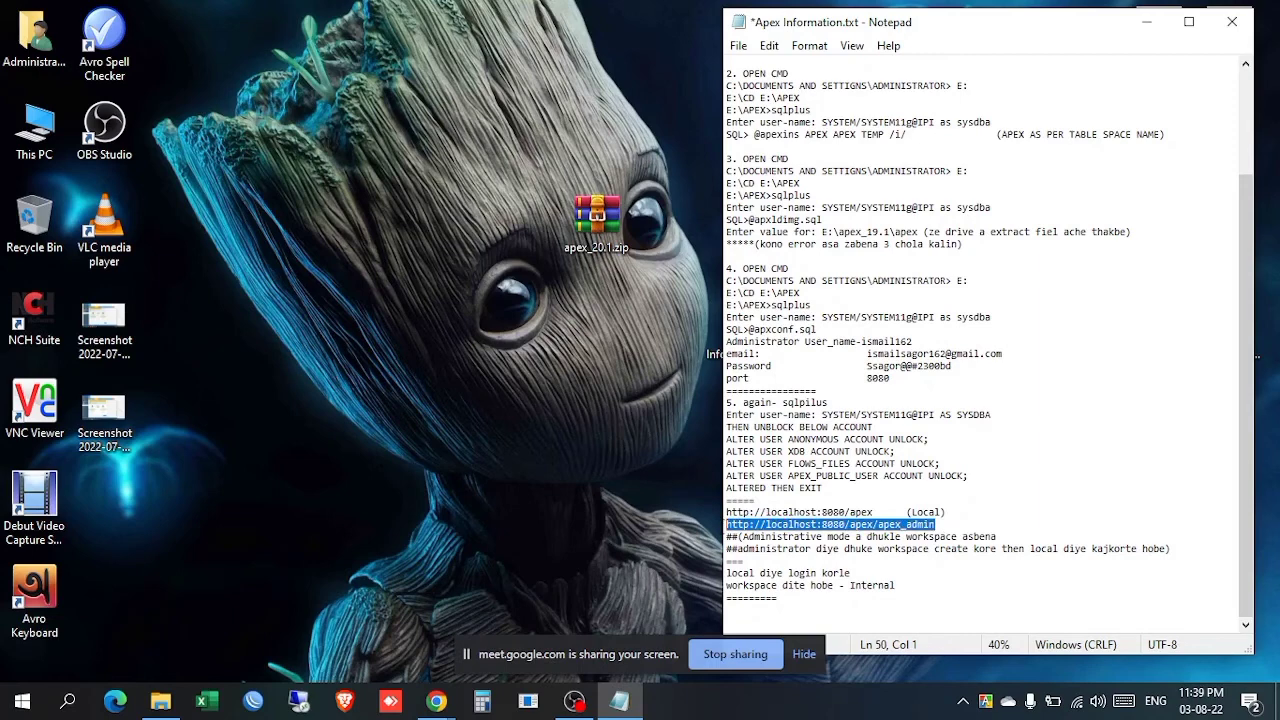
right_click(797, 530)
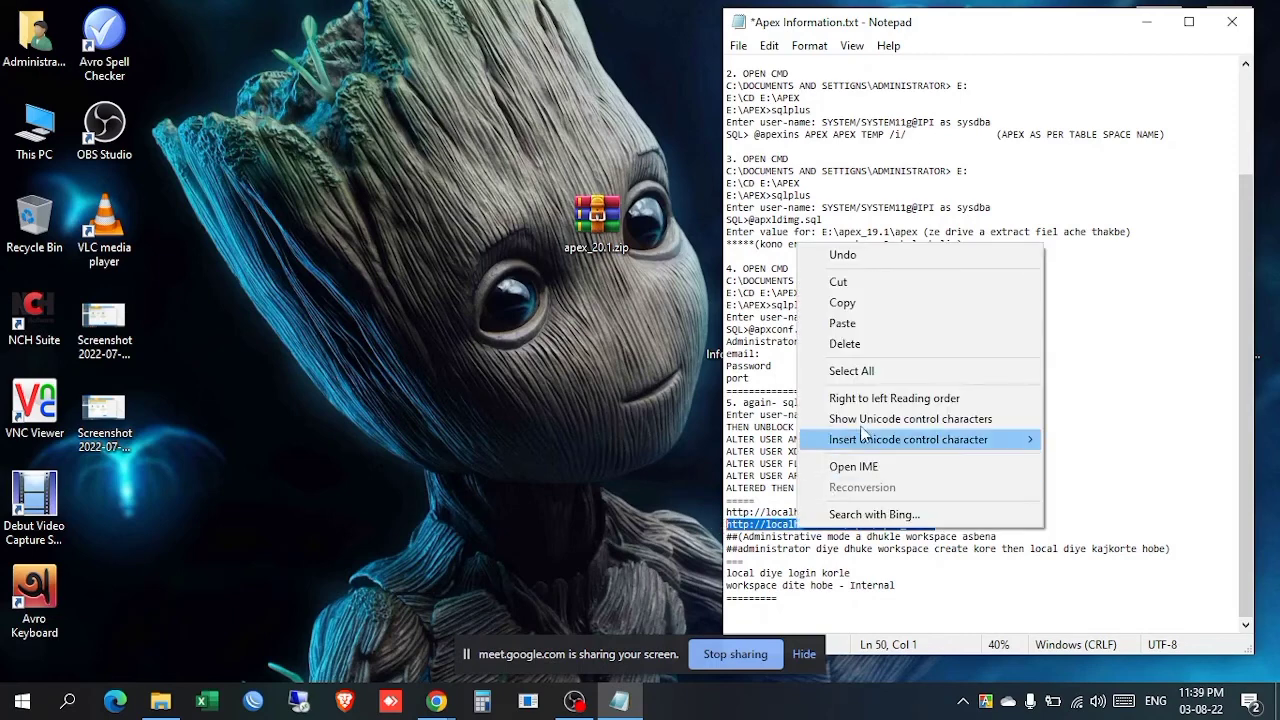
left_click(898, 303)
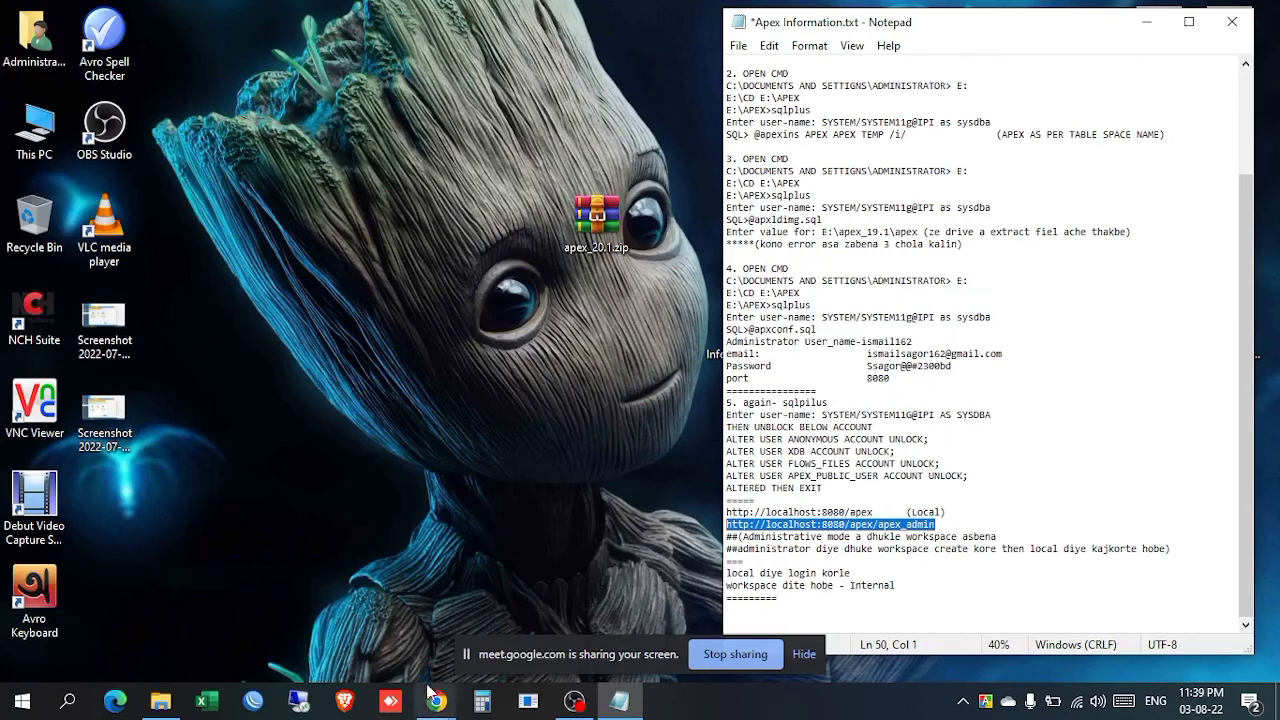
mouse_move(437, 705)
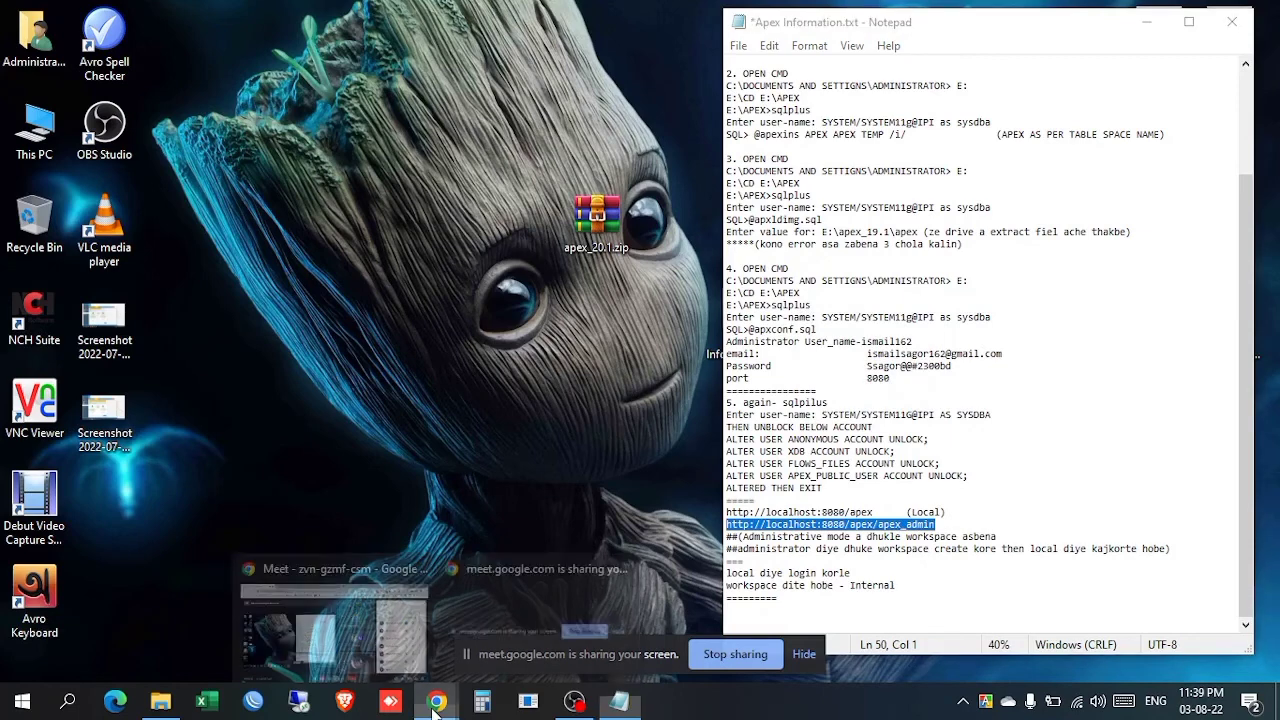
left_click(362, 702)
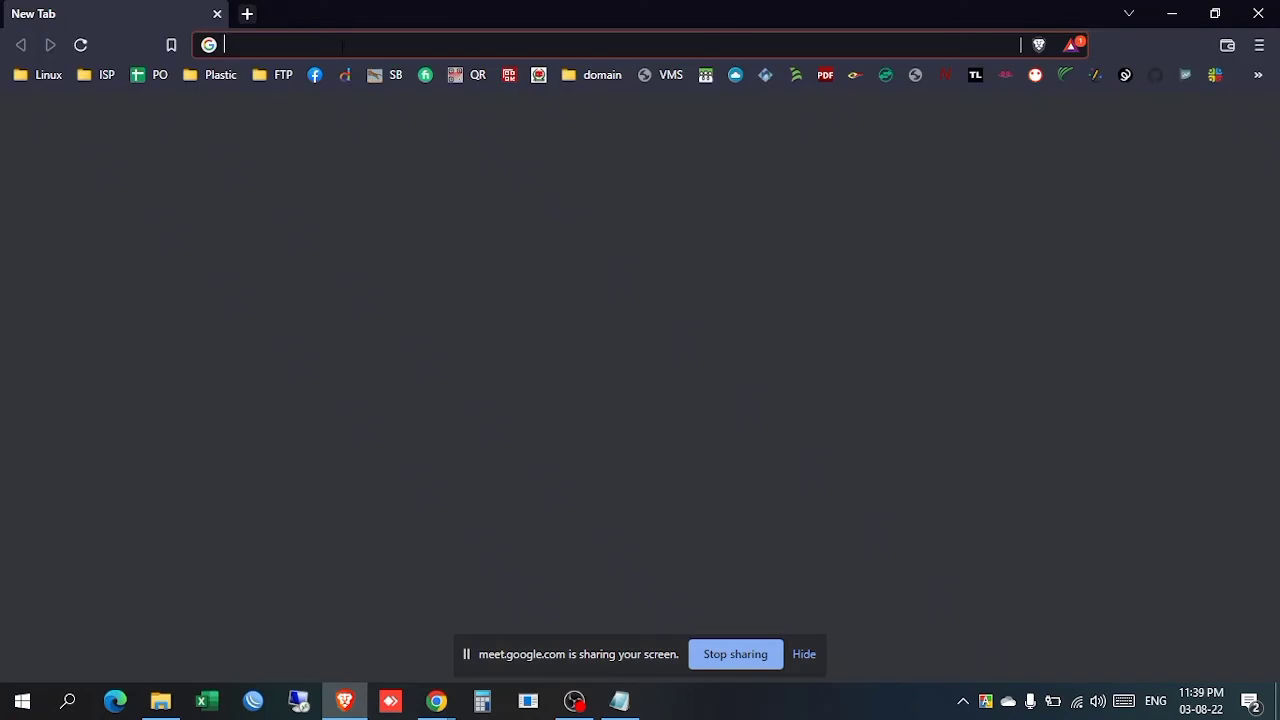
Step: Paste the copied localhost:8080/apex/apex_admin address into Brave's address bar and load it
right_click(344, 45)
left_click(486, 197)
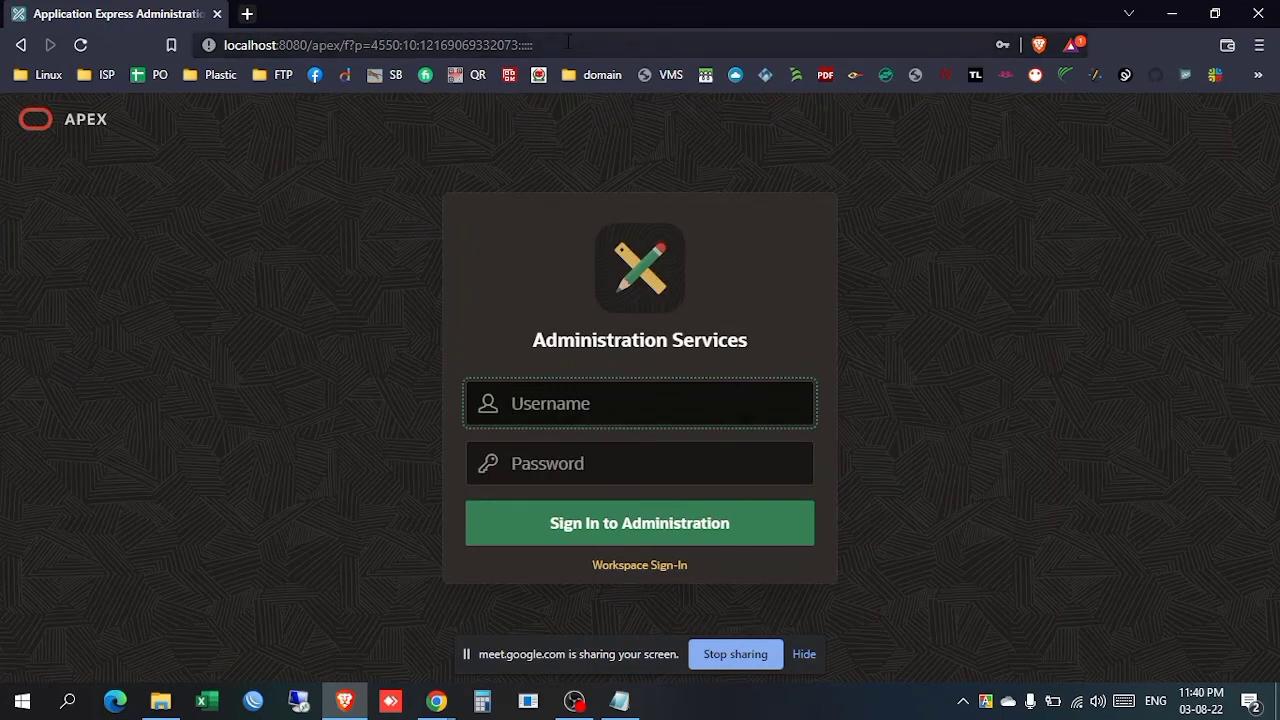
Step: Copy the administrator username from the notes into the APEX Username field
left_click(540, 45)
left_click(354, 521)
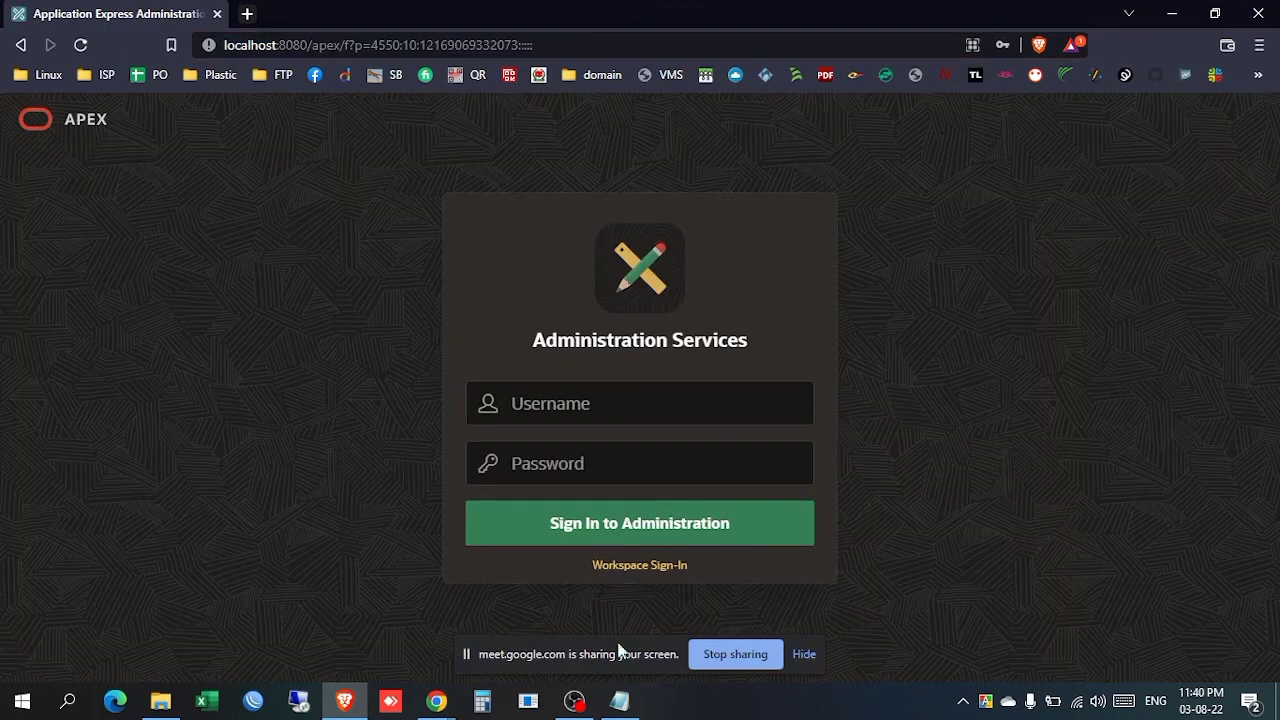
left_click(620, 700)
left_click(936, 342)
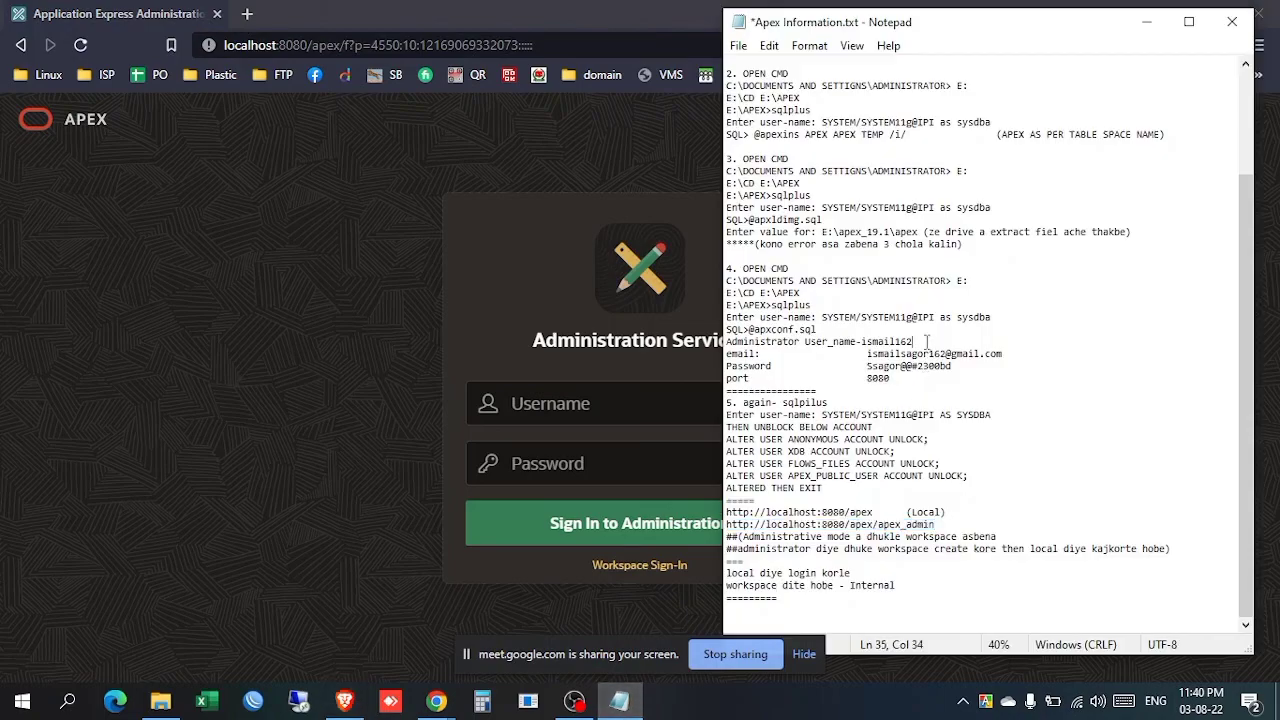
left_click_drag(910, 341, 871, 333)
double_click(867, 341)
right_click(877, 342)
left_click(922, 402)
right_click(585, 405)
left_click(664, 232)
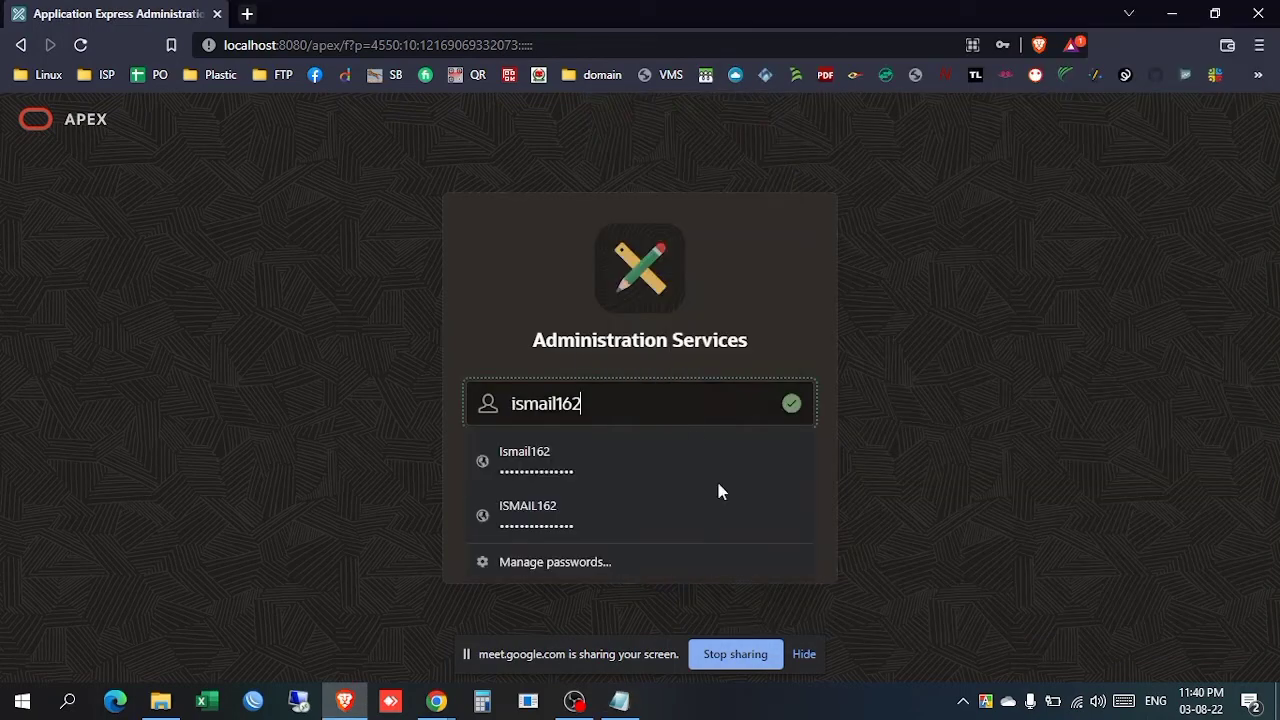
Step: Copy the saved administrator password into the Password field and sign in to Administration
left_click(620, 700)
left_click_drag(952, 366, 866, 366)
right_click(898, 366)
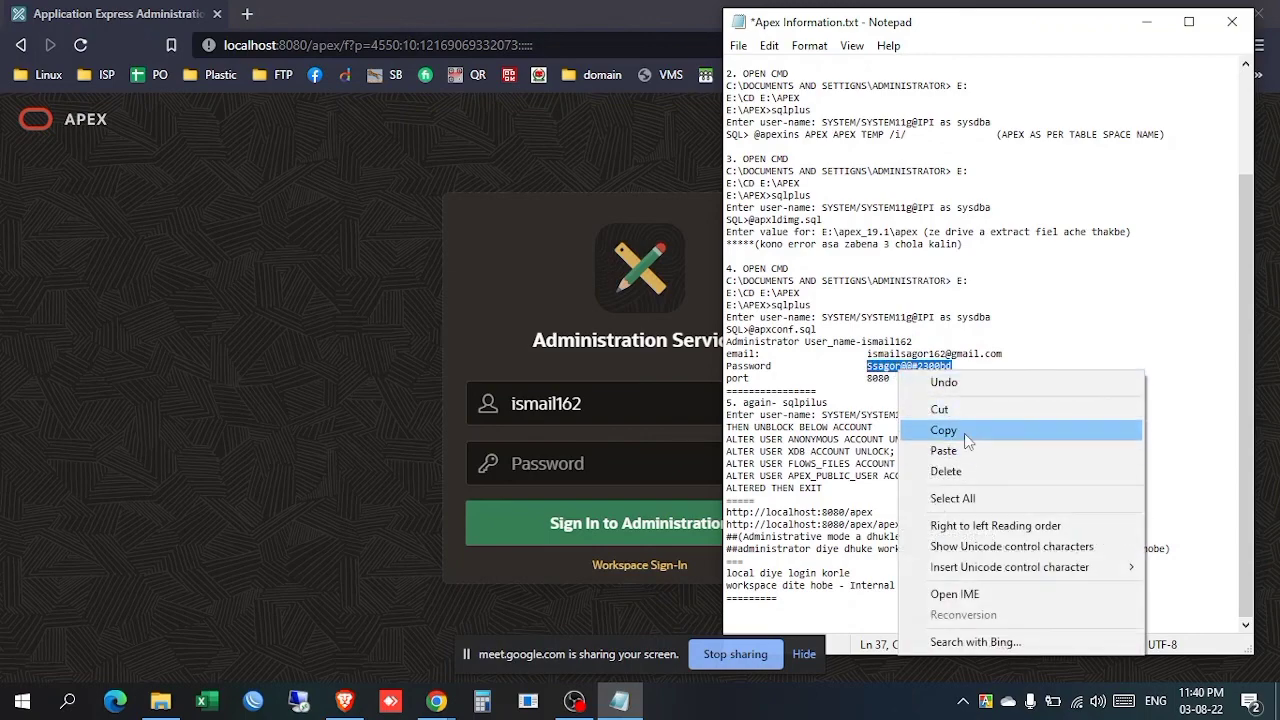
left_click(965, 431)
right_click(648, 458)
left_click(694, 283)
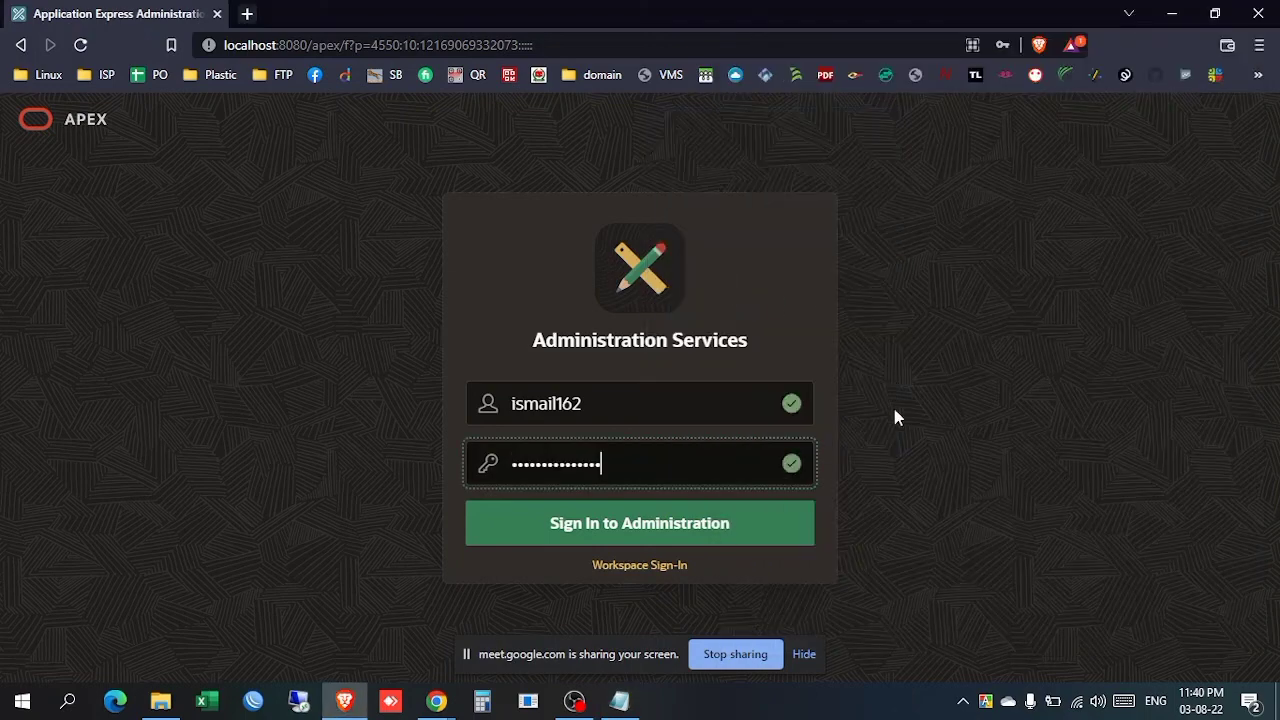
left_click(680, 527)
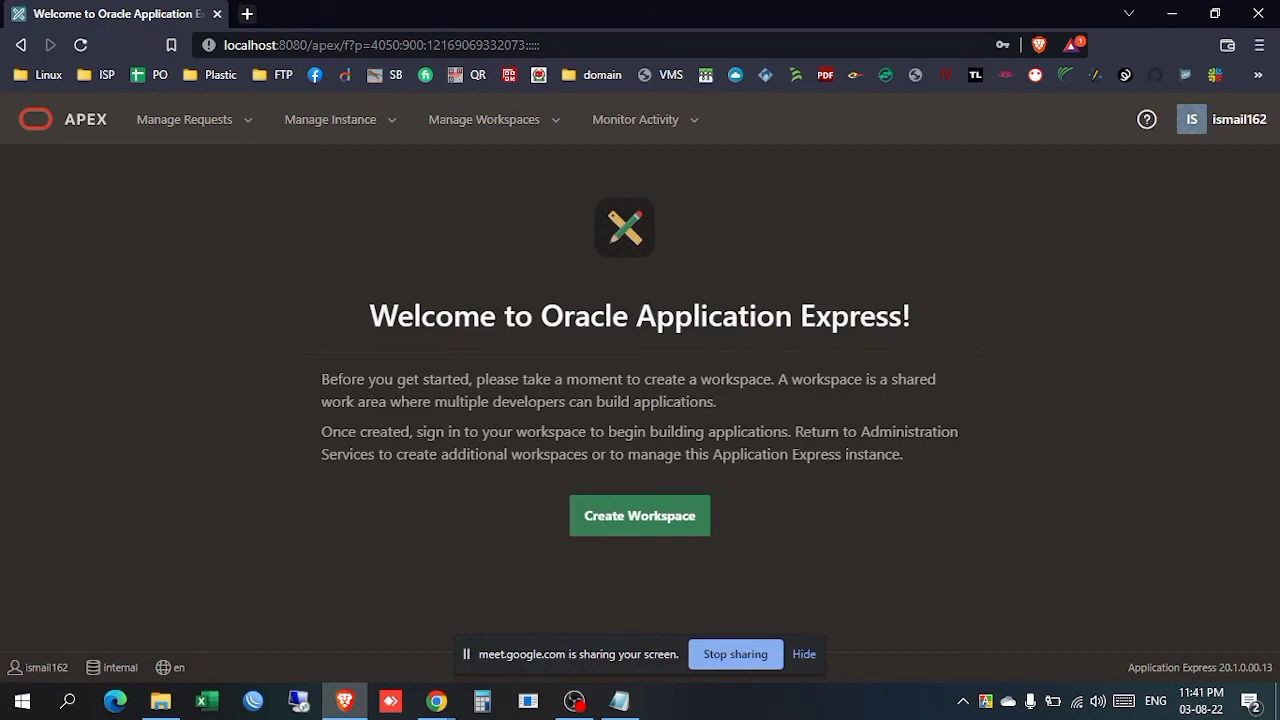
Step: Save Apex Information.txt in Notepad with Ctrl+S, then switch to OBS Studio
left_click(620, 700)
left_click(951, 418)
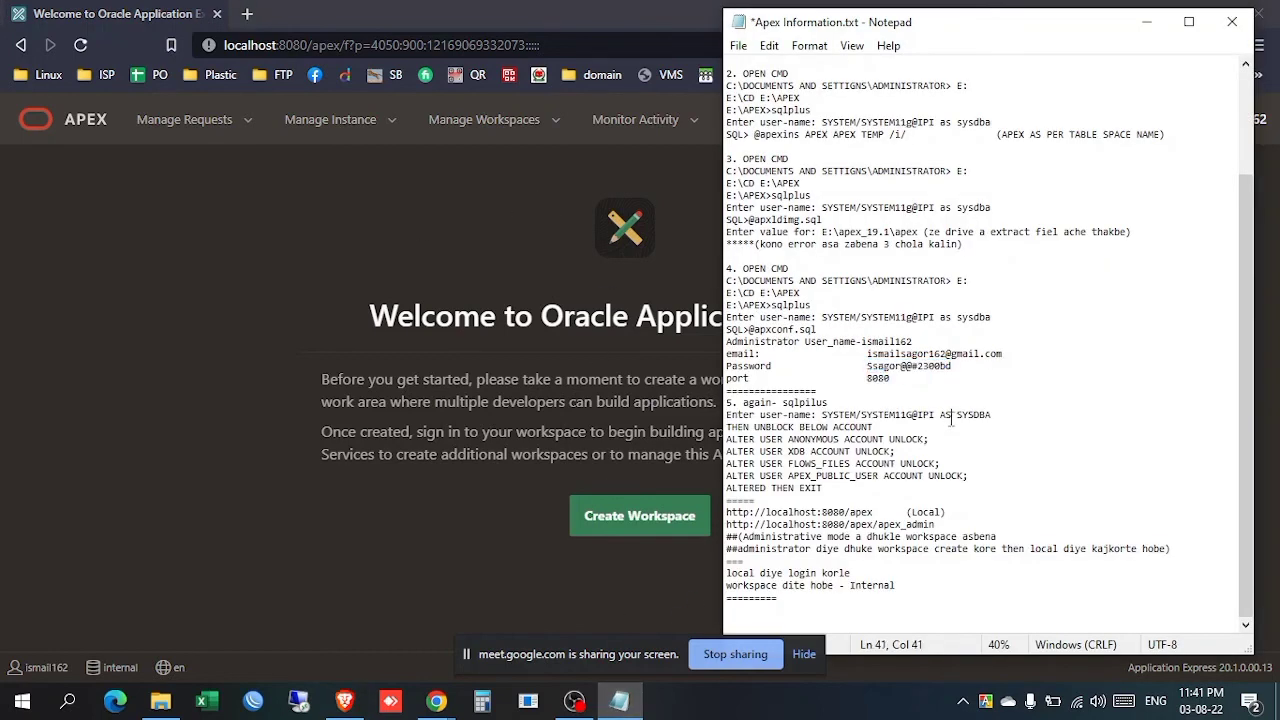
key("ctrl+s")
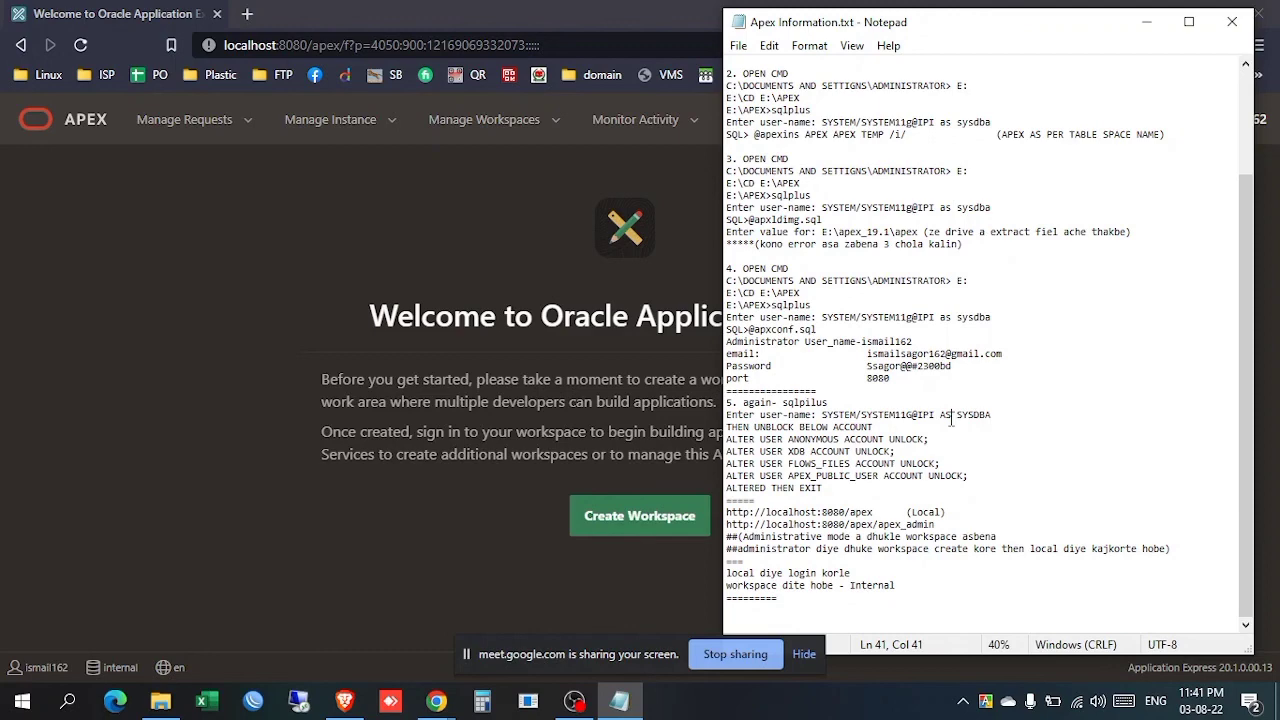
left_click(577, 712)
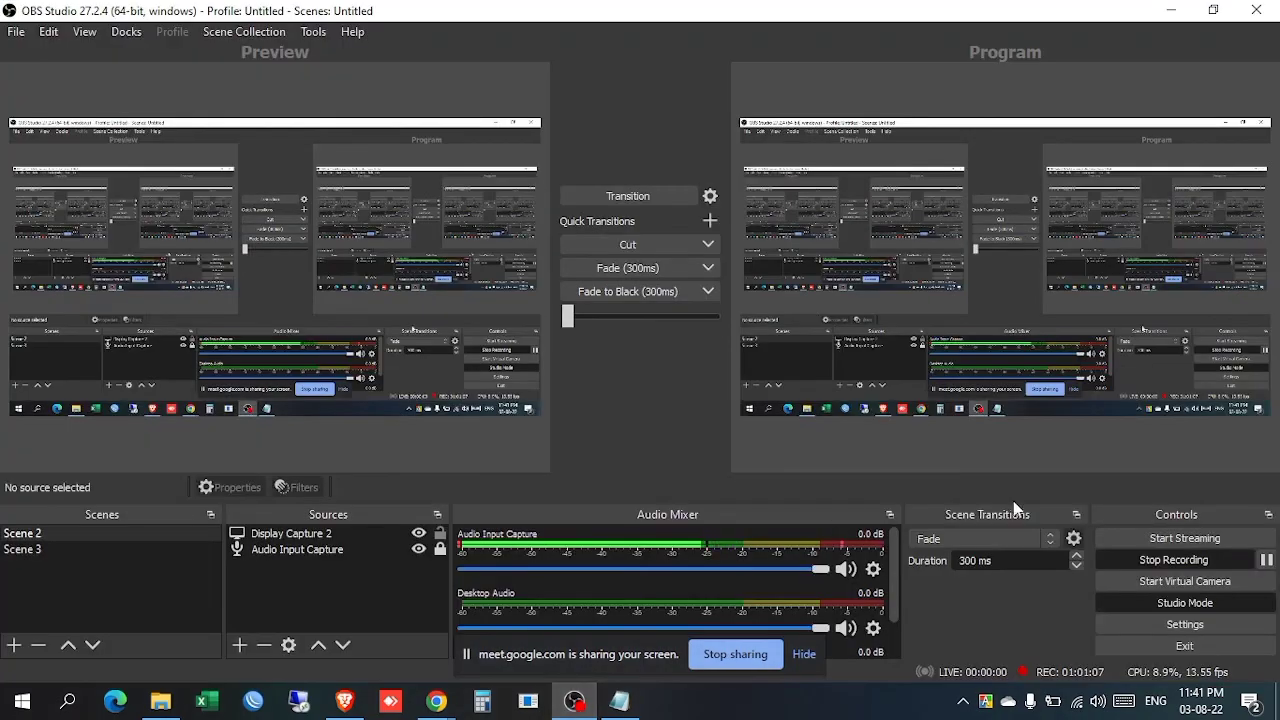